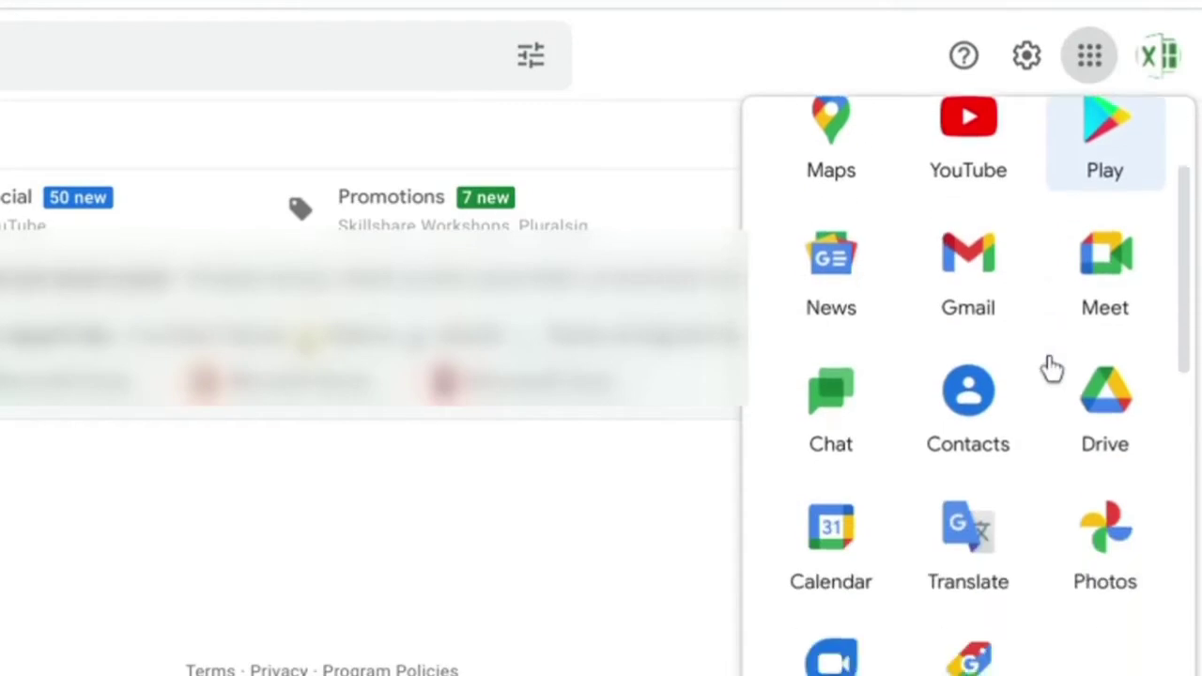
{"action": "scroll", "coordinate": [1052, 369], "scroll_direction": "down", "scroll_amount": 7}
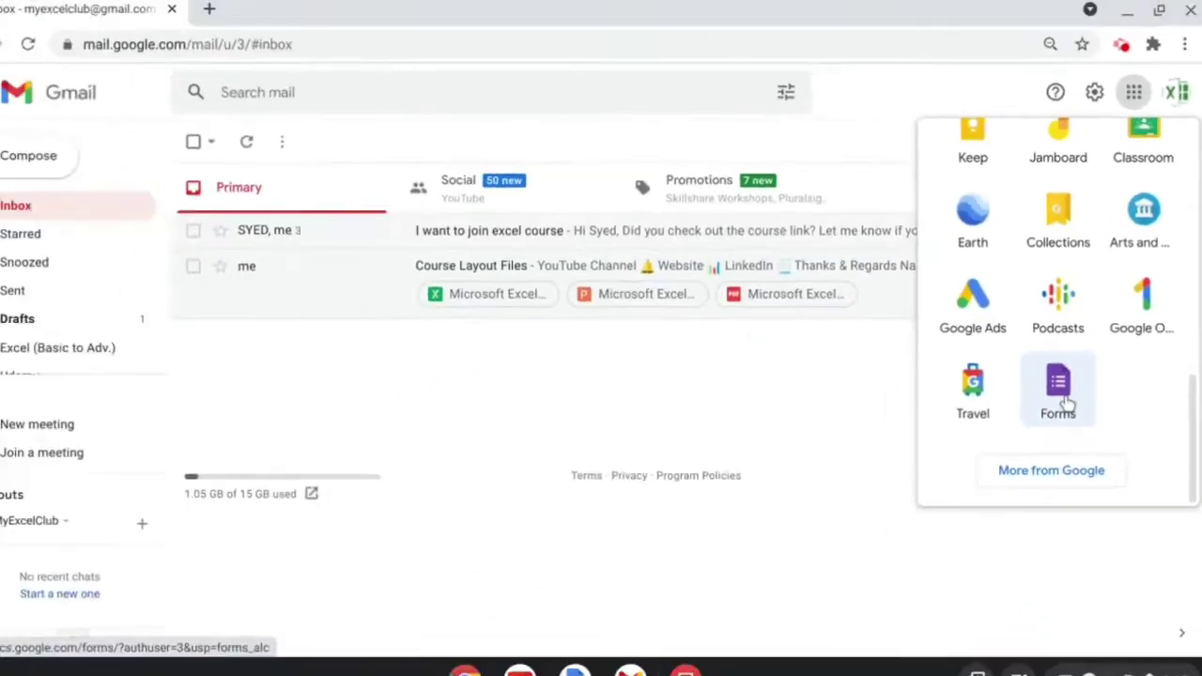
Open Google Forms in a new tab from Gmail's Google apps launcher.
{"action": "left_click", "coordinate": [977, 549]}
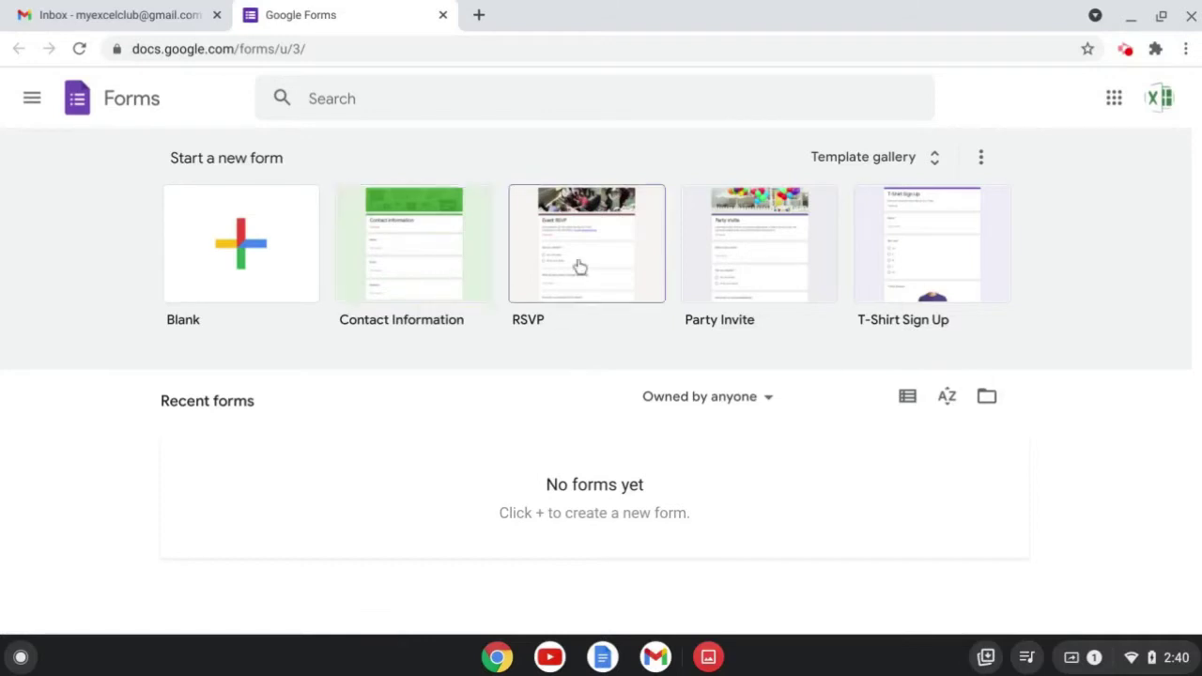
Create a blank form titled 'My Excel Club' with description 'This is the form description'.
{"action": "left_click", "coordinate": [580, 268]}
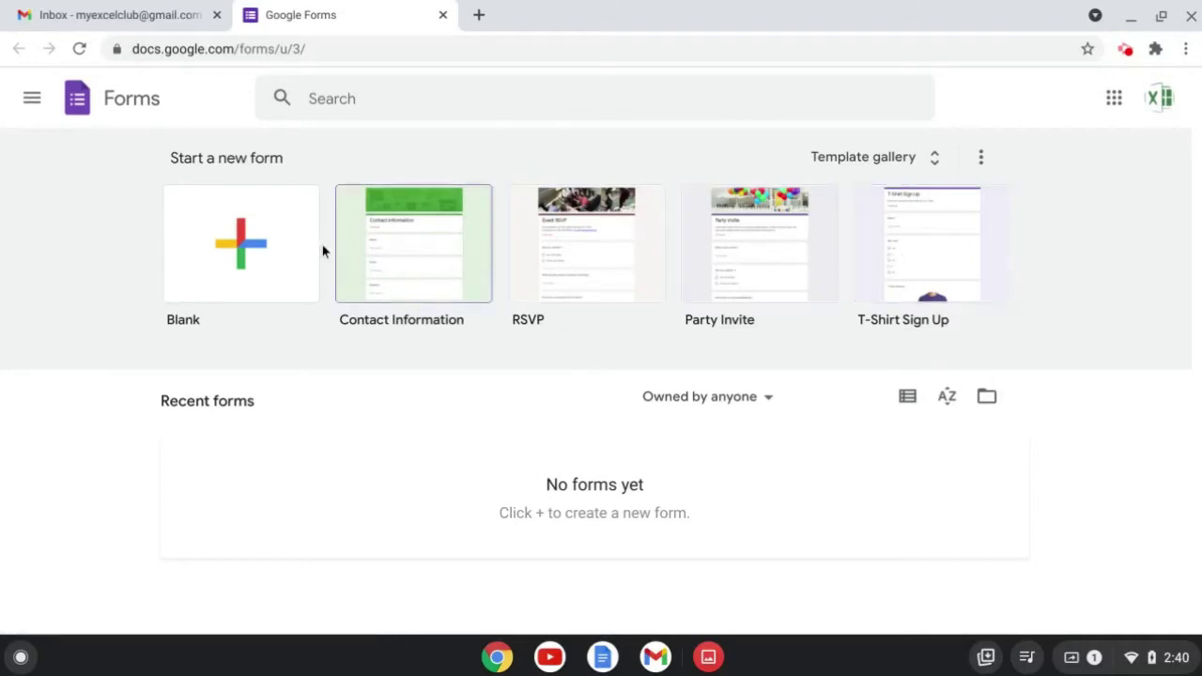
{"action": "left_click", "coordinate": [251, 250]}
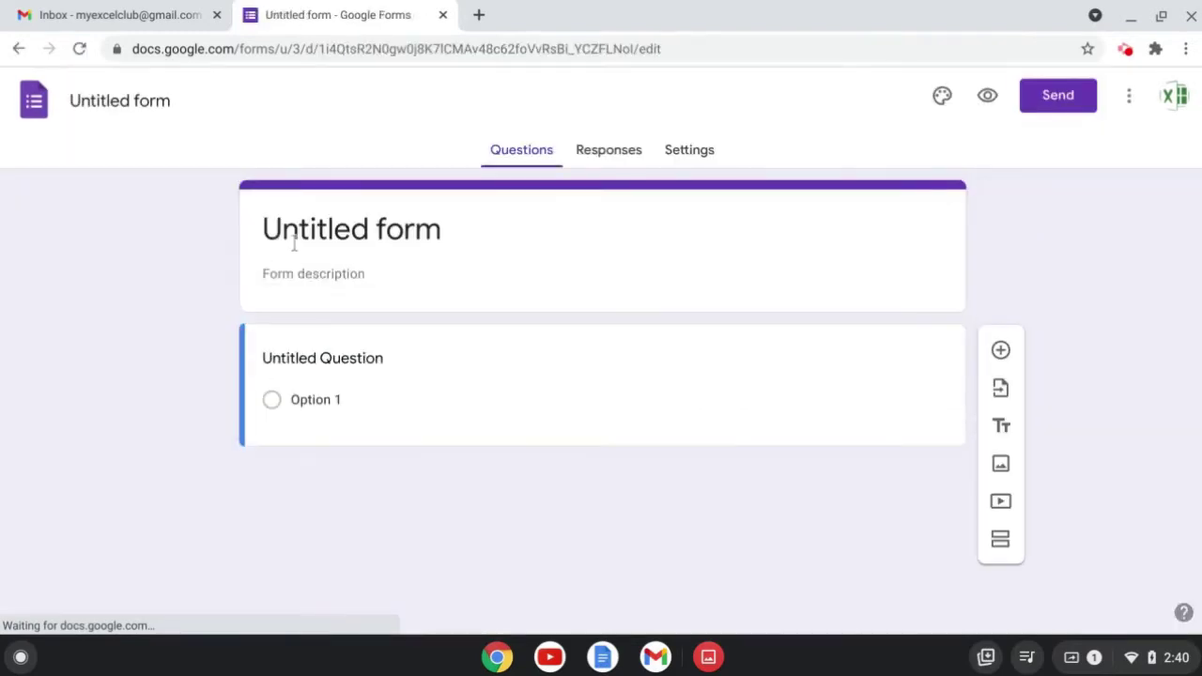
{"action": "left_click", "coordinate": [331, 229]}
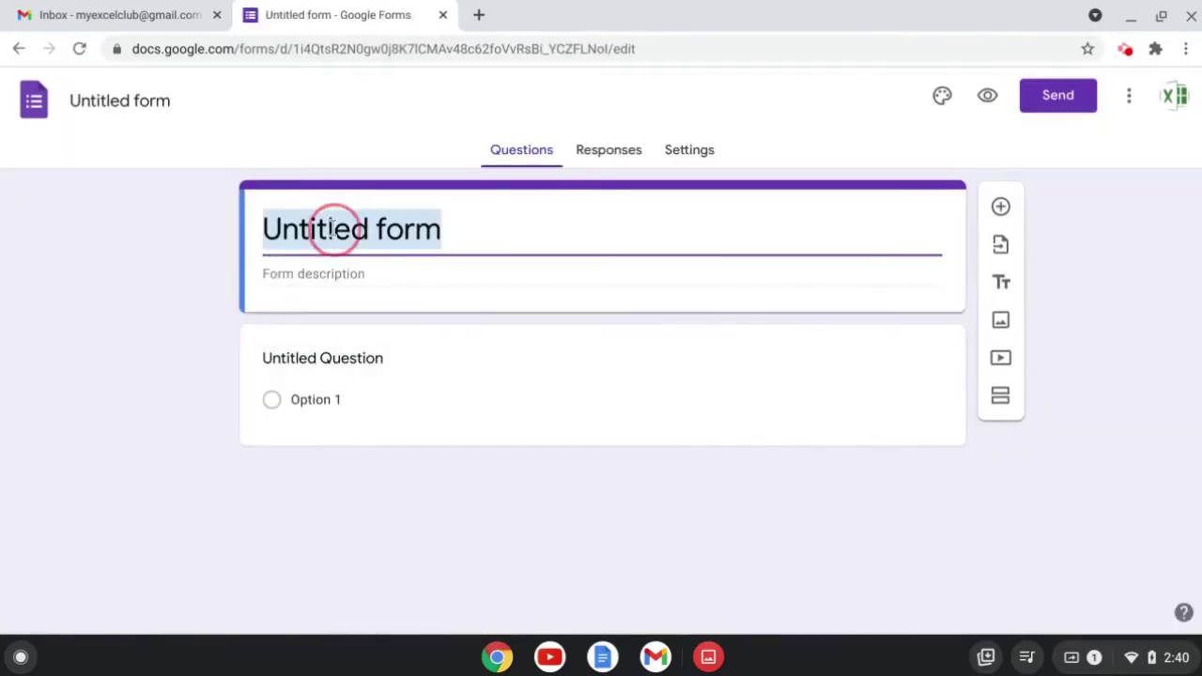
{"action": "type", "text": "My "}
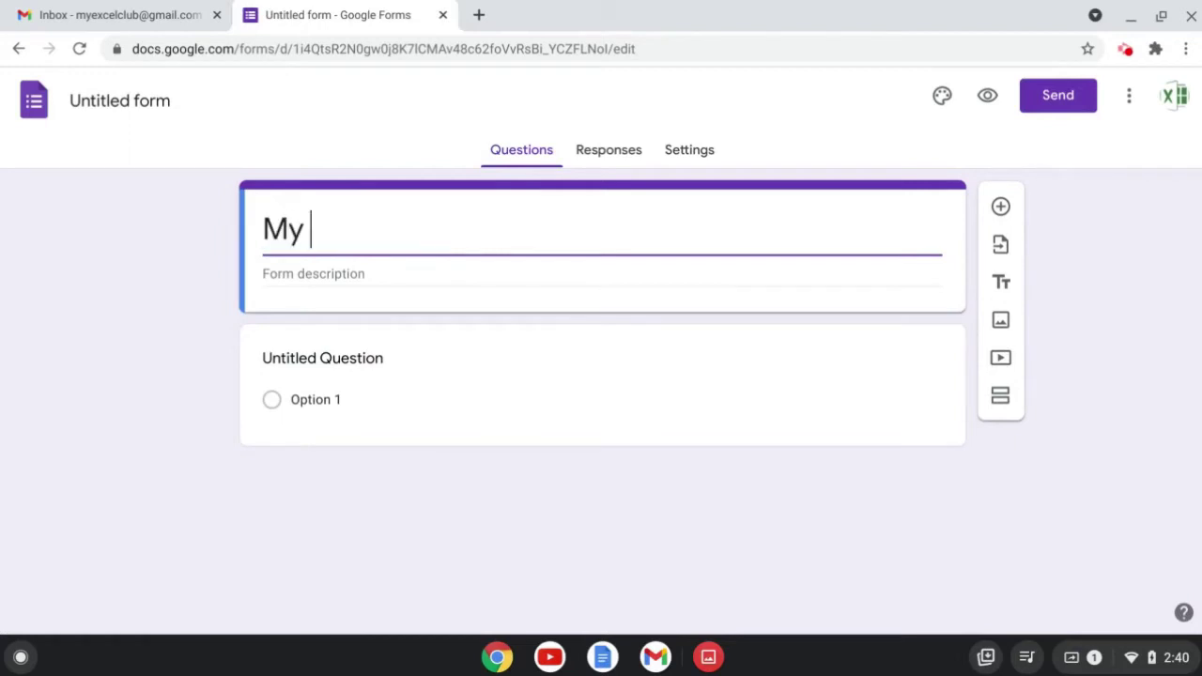
{"action": "type", "text": "Excel Club"}
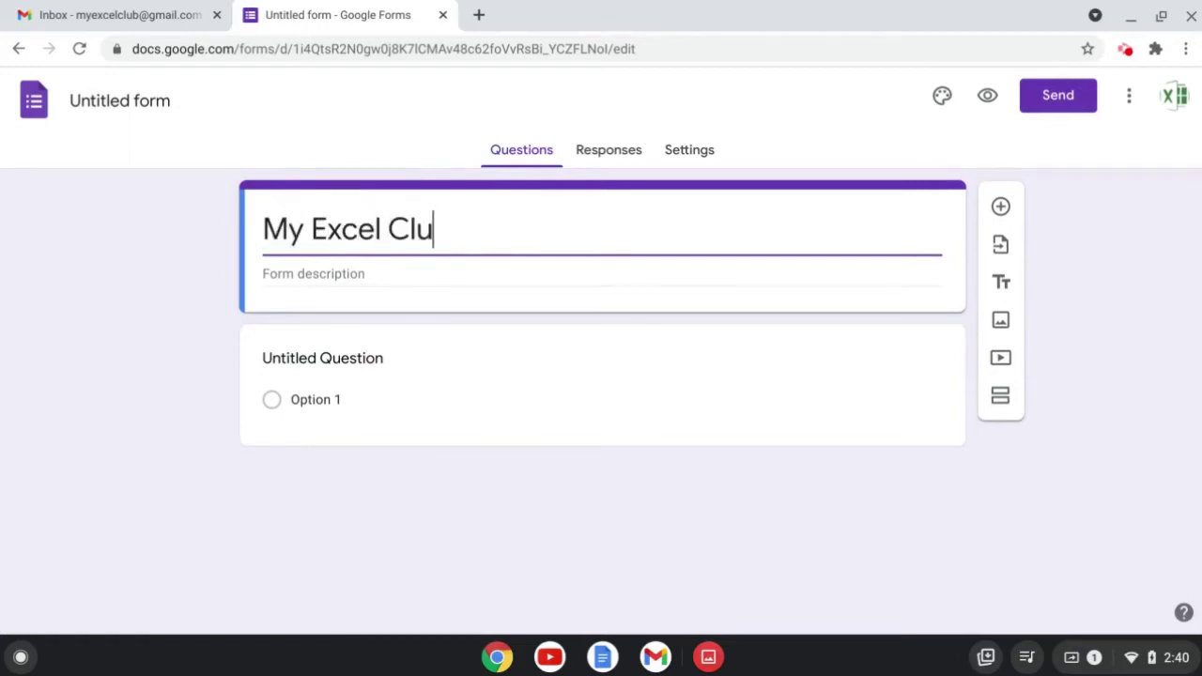
{"action": "left_click", "coordinate": [277, 274]}
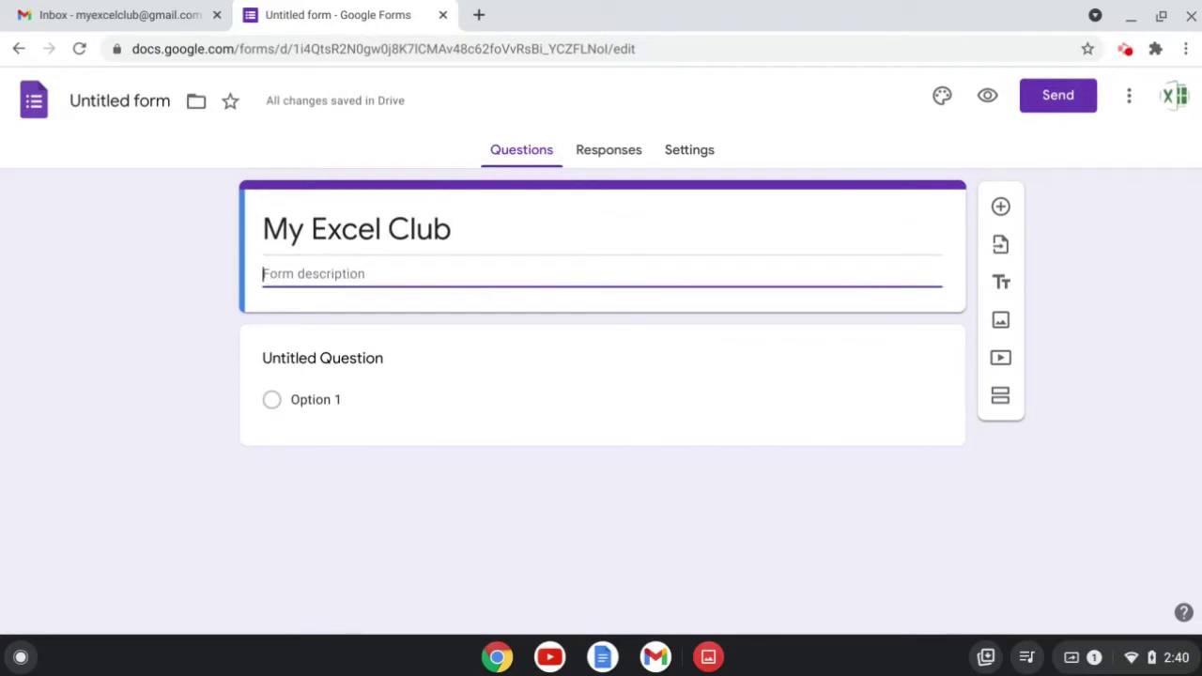
{"action": "type", "text": "T"}
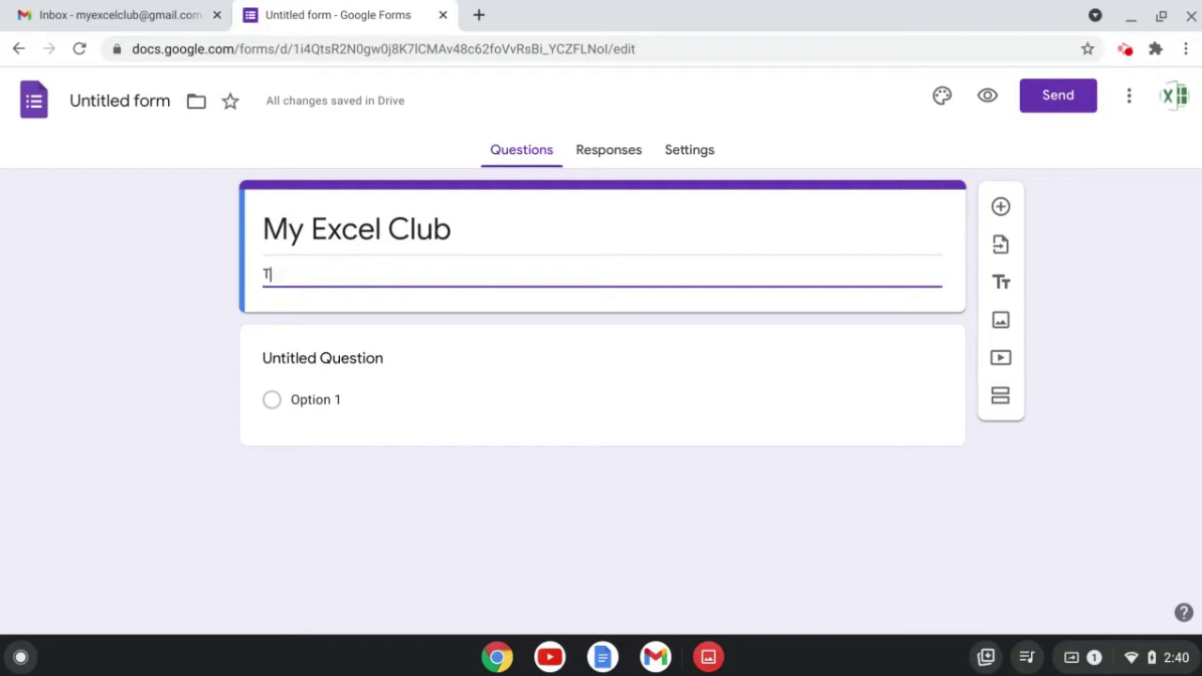
{"action": "type", "text": "his is the form description"}
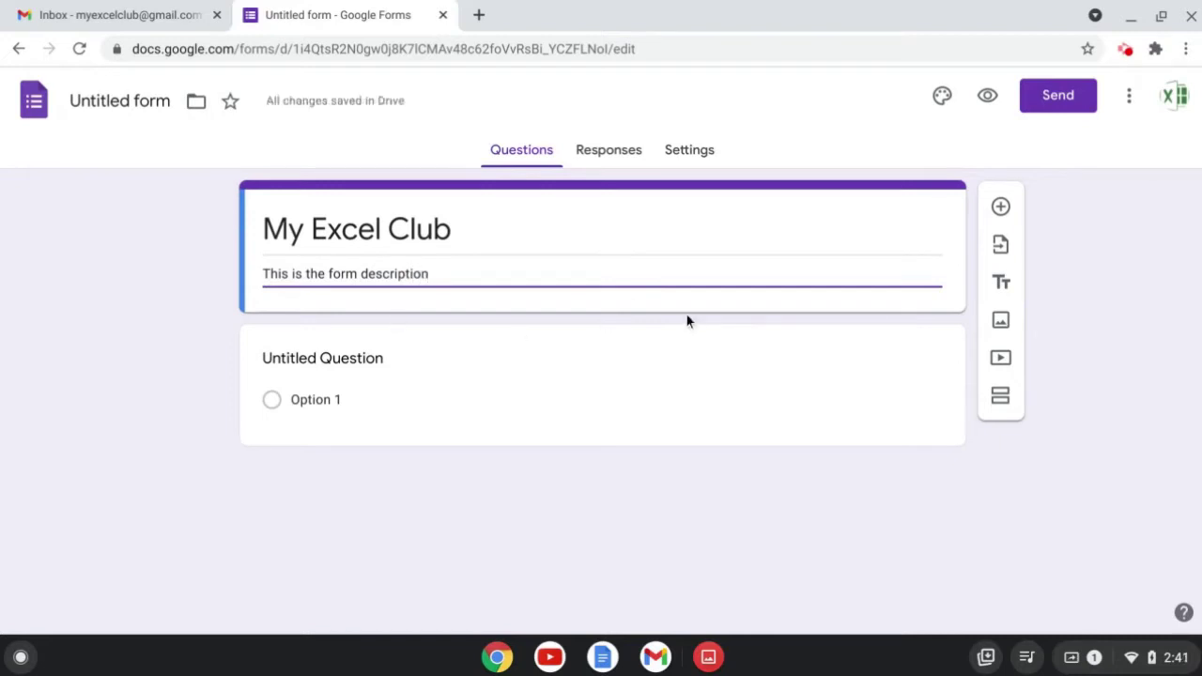
Set the form's header image to the open book picture.
{"action": "left_click", "coordinate": [945, 105]}
{"action": "left_click", "coordinate": [1005, 289]}
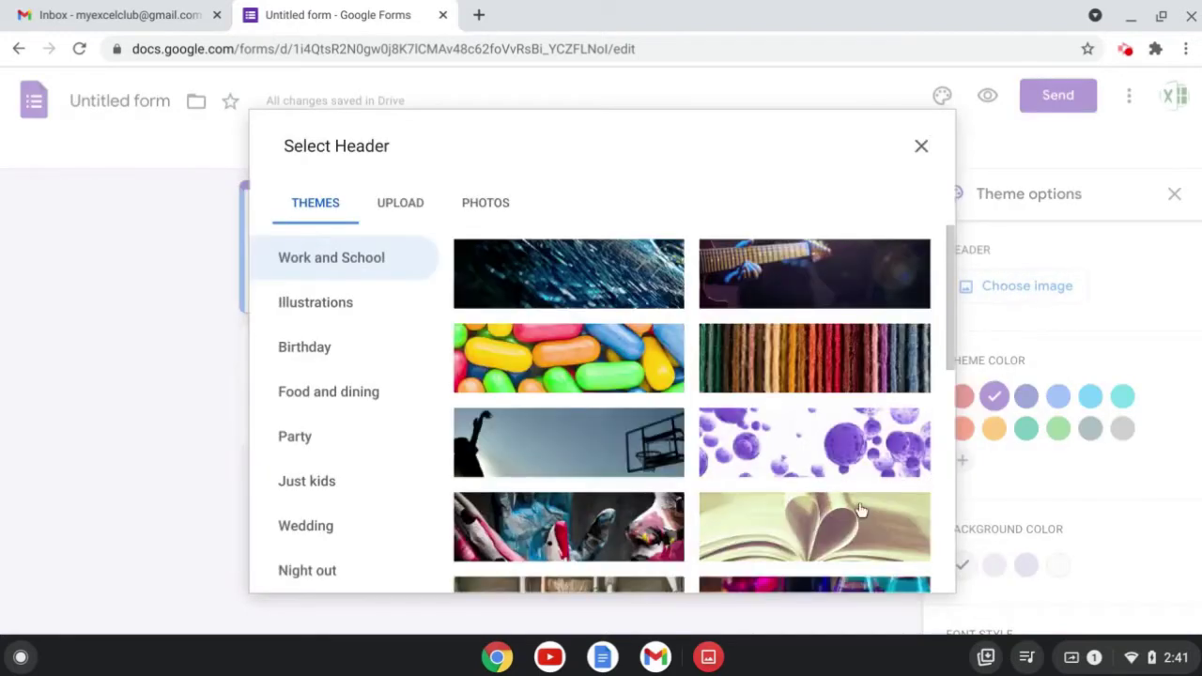
{"action": "left_click", "coordinate": [826, 532]}
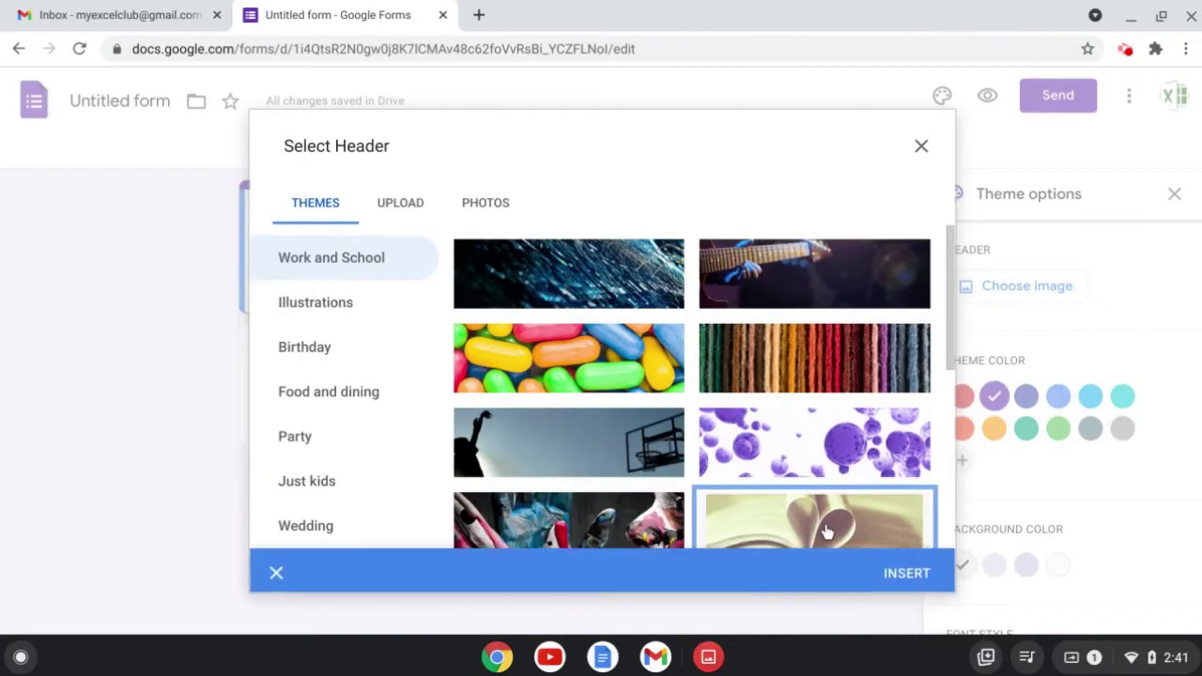
{"action": "left_click", "coordinate": [894, 570]}
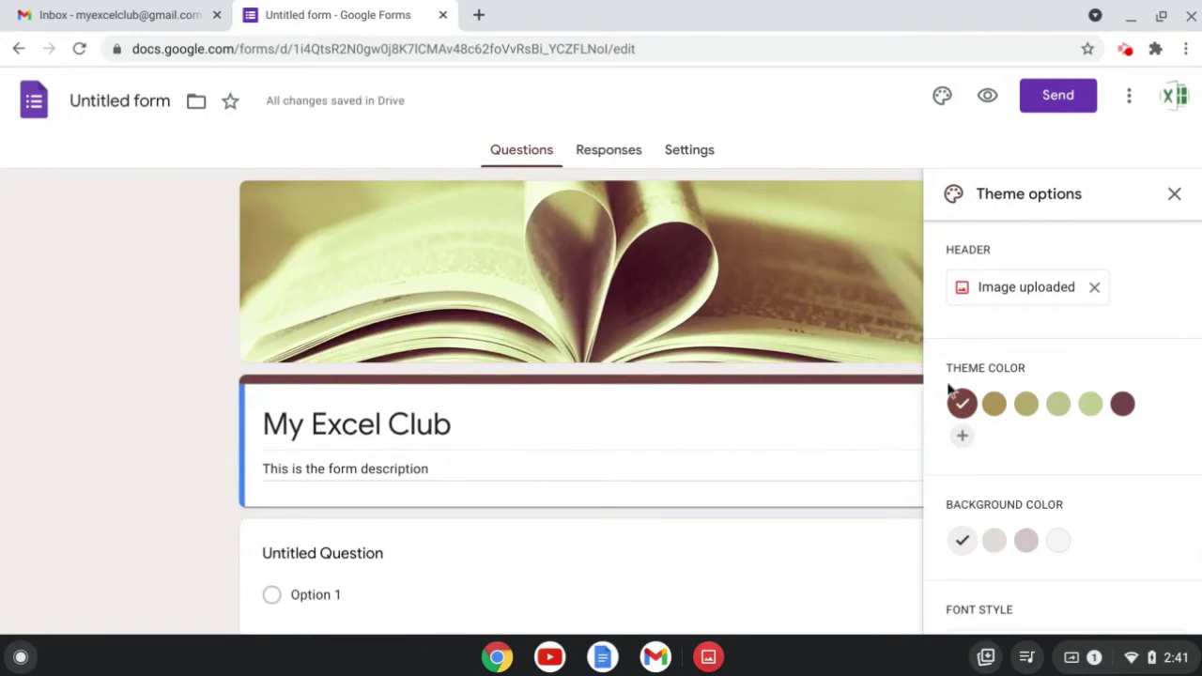
Set the theme colour to dark red, keep the lightest background, and use the Playful font.
{"action": "left_click", "coordinate": [995, 406]}
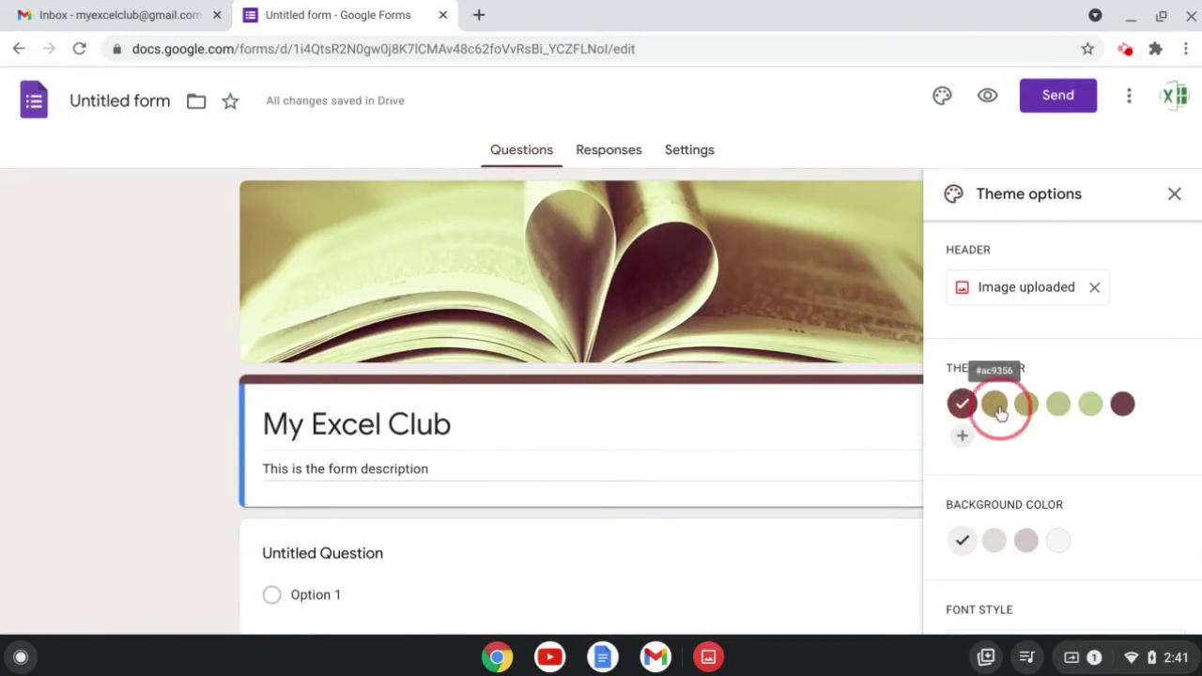
{"action": "left_click", "coordinate": [962, 404]}
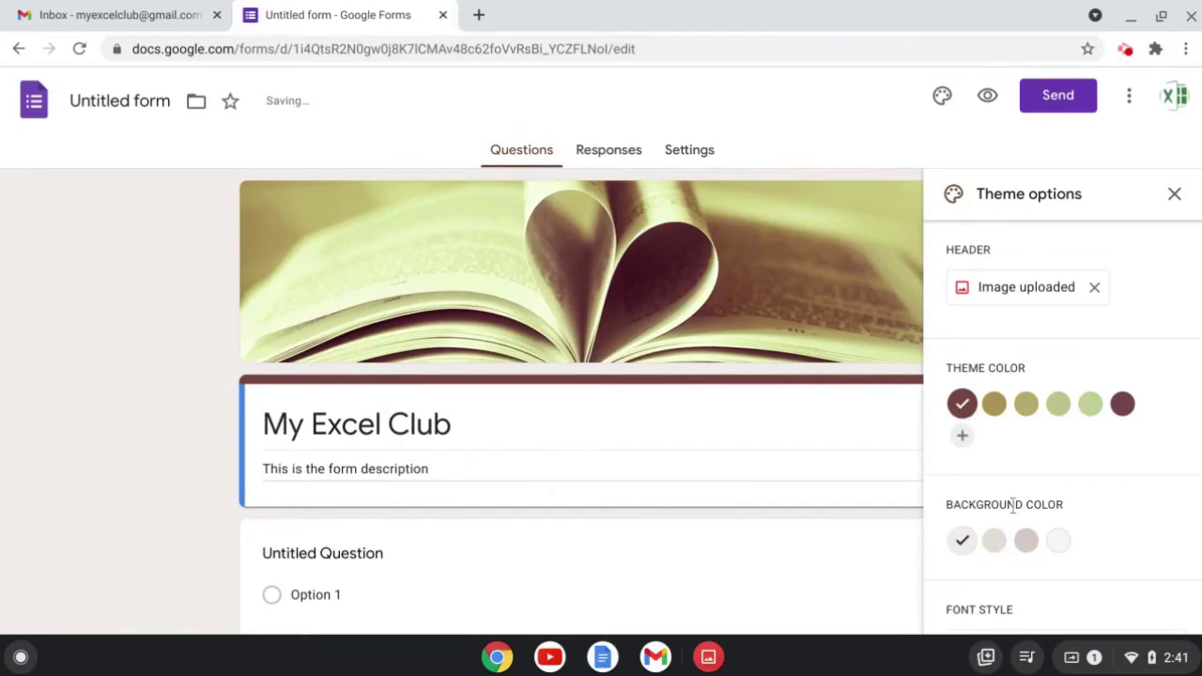
{"action": "left_click", "coordinate": [998, 542]}
{"action": "left_click", "coordinate": [963, 541]}
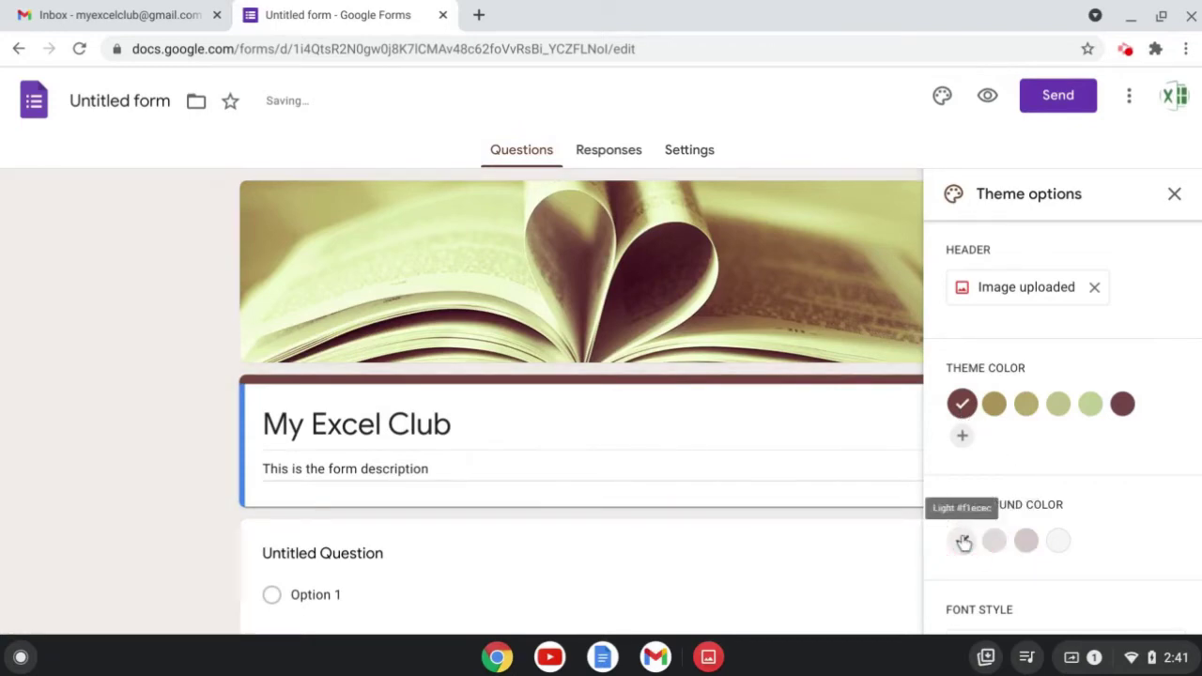
{"action": "scroll", "coordinate": [1051, 536], "scroll_direction": "down", "scroll_amount": 1}
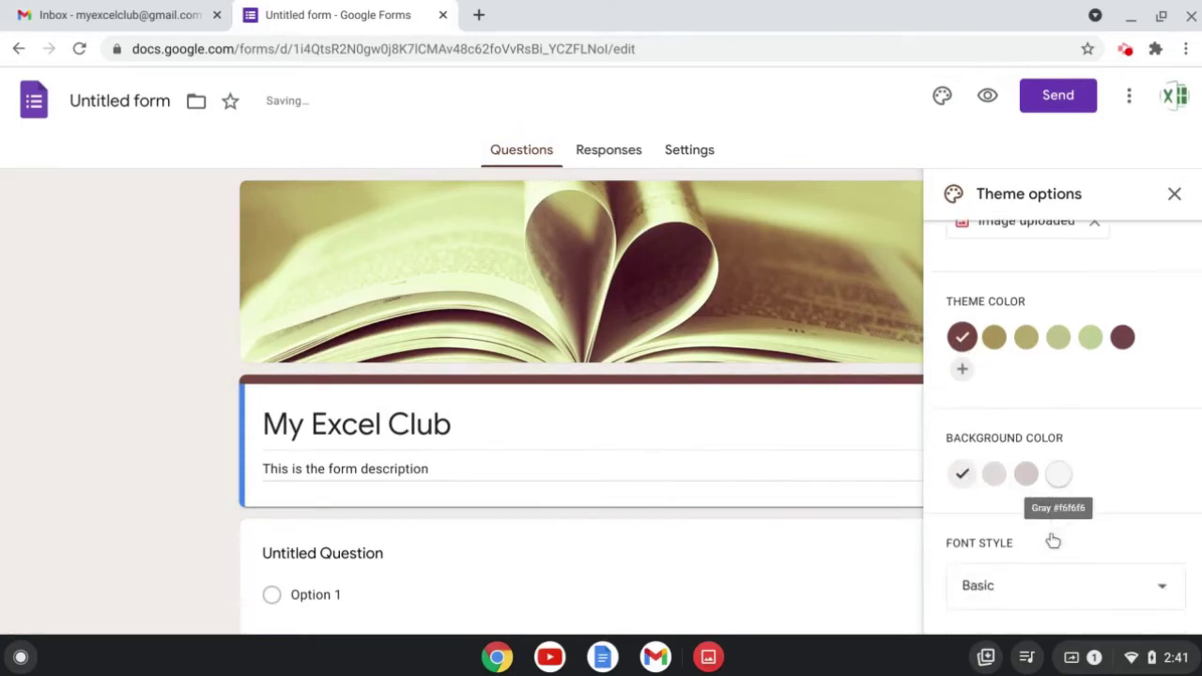
{"action": "left_click", "coordinate": [1017, 595]}
{"action": "left_click", "coordinate": [985, 606]}
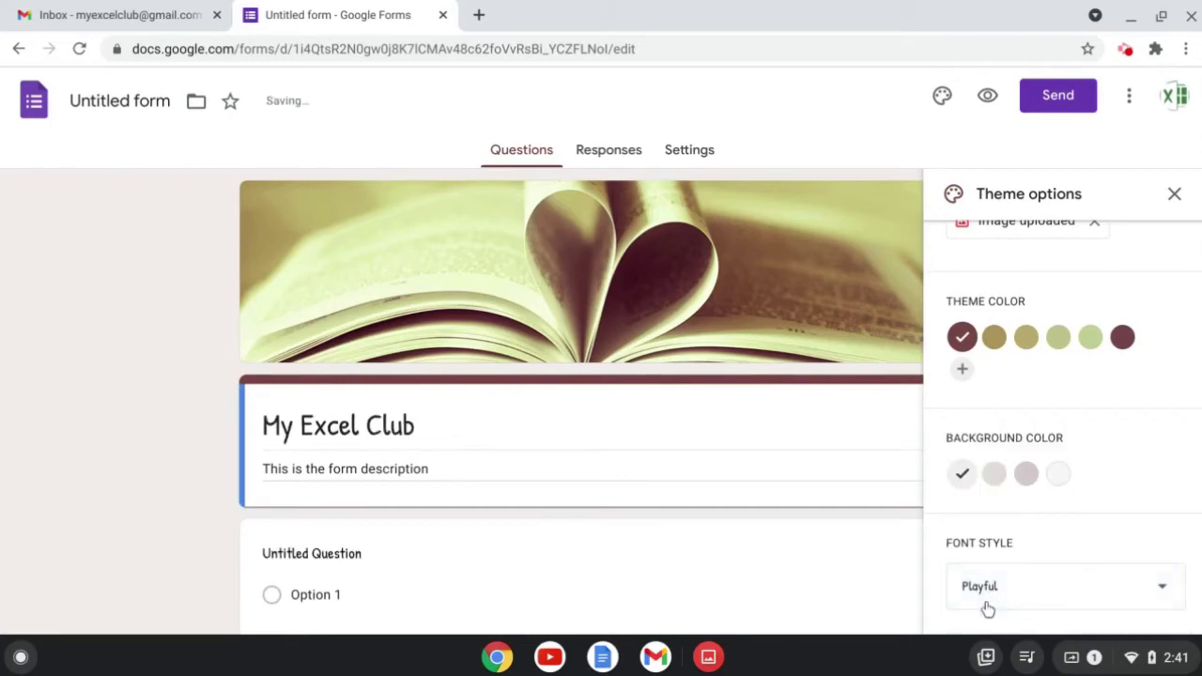
{"action": "left_click", "coordinate": [1173, 194]}
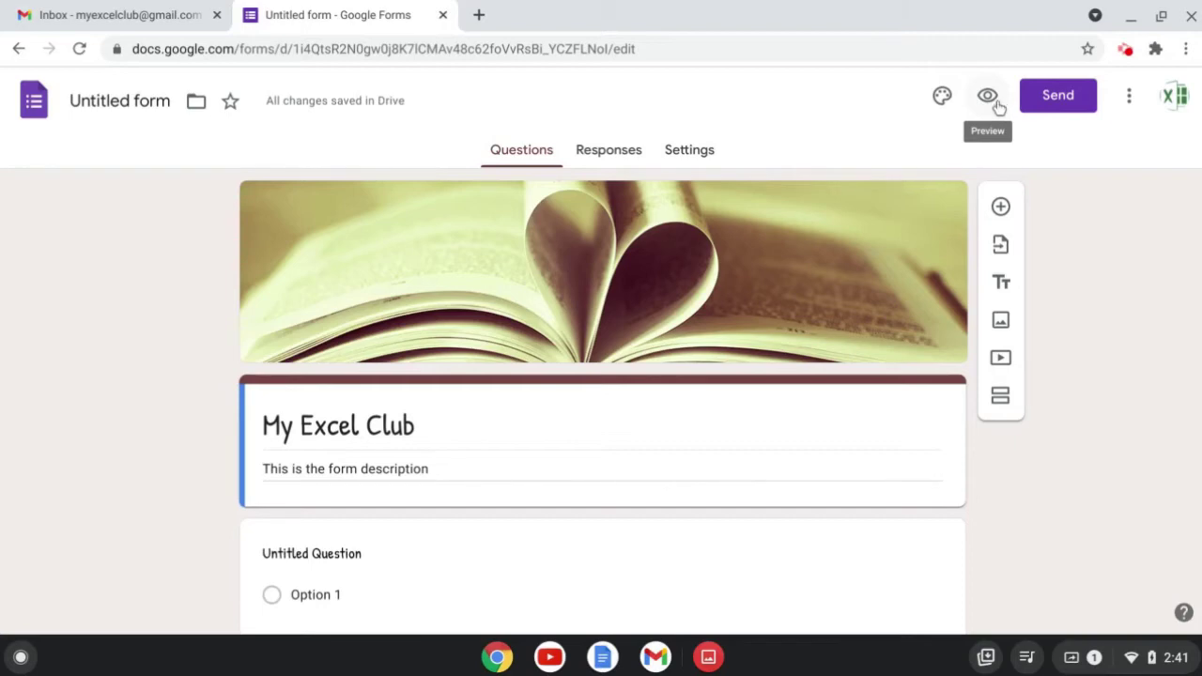
{"action": "left_click", "coordinate": [1131, 102]}
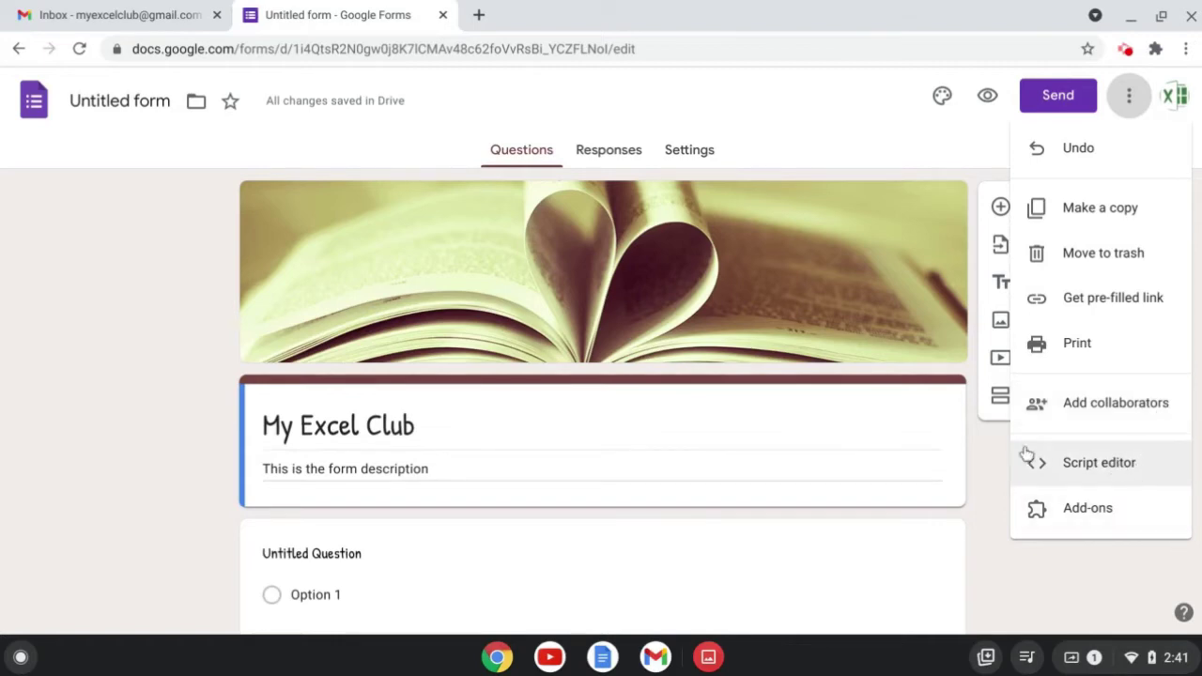
{"action": "left_click", "coordinate": [991, 452]}
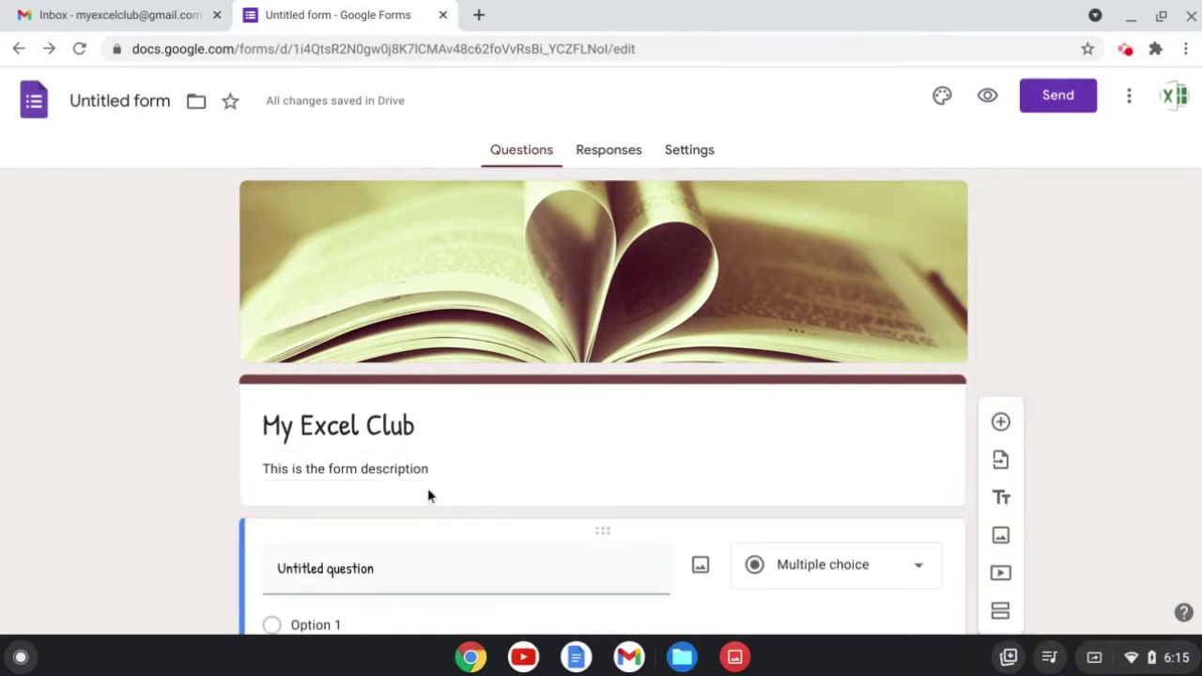
Title the first question 'Question 1' and set its type to Short answer.
{"action": "scroll", "coordinate": [429, 496], "scroll_direction": "down", "scroll_amount": 2}
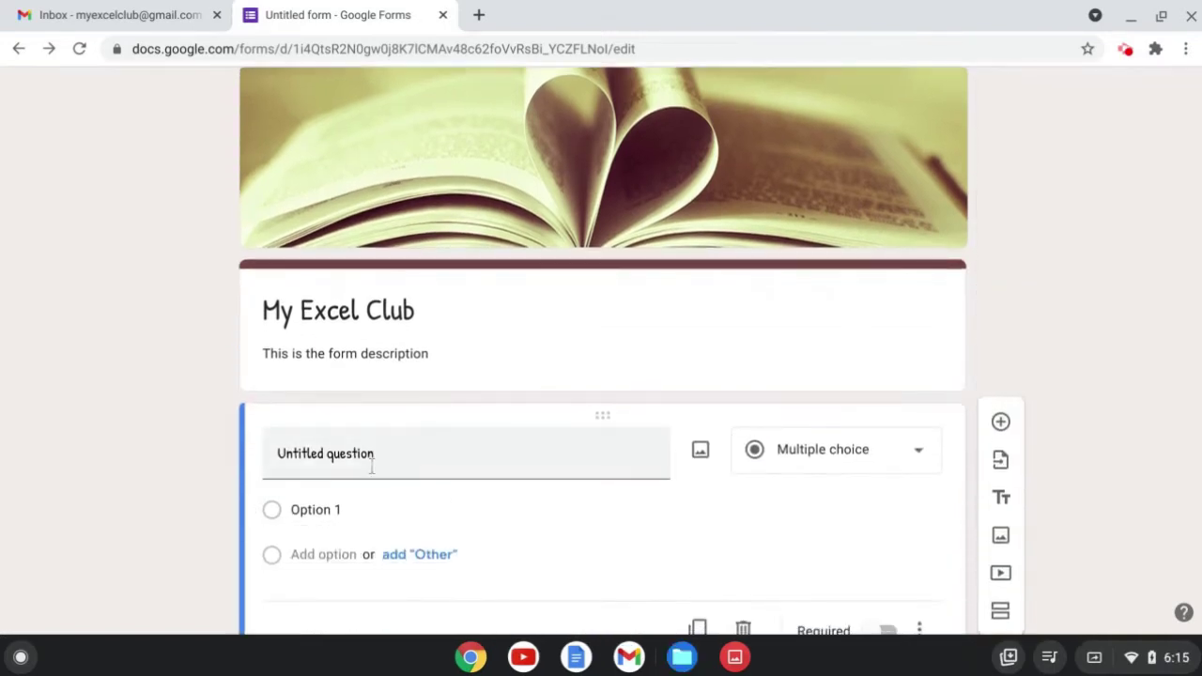
{"action": "left_click", "coordinate": [374, 453]}
{"action": "type", "text": "Question 1"}
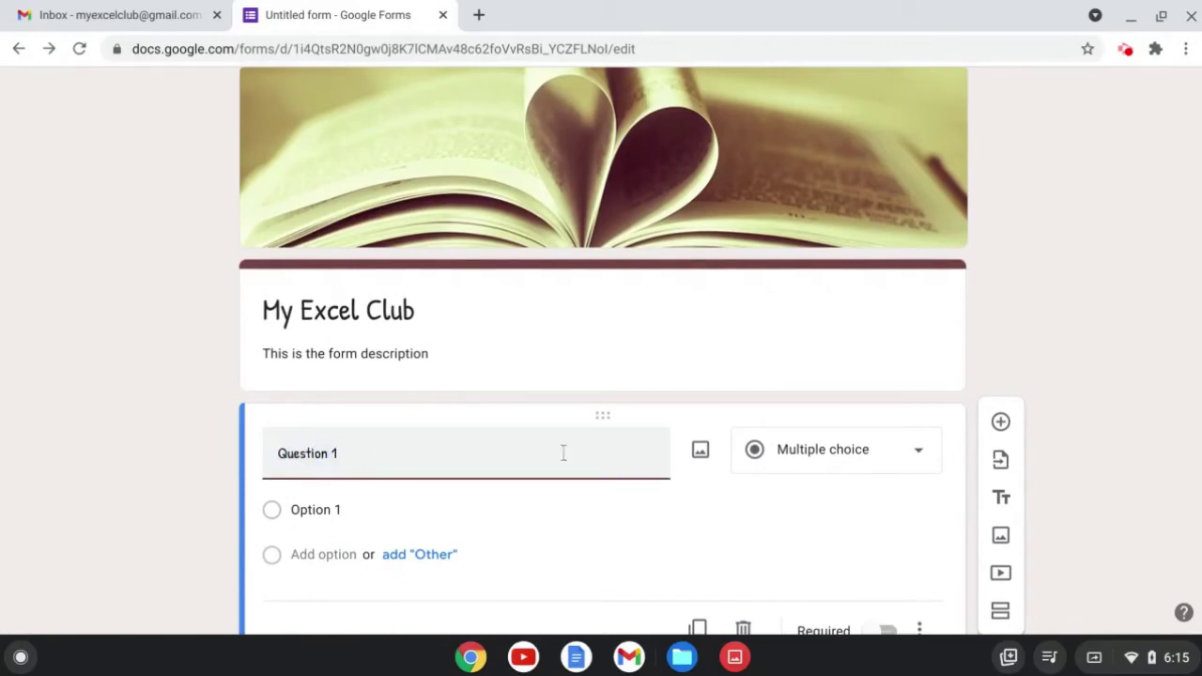
{"action": "left_click", "coordinate": [834, 457]}
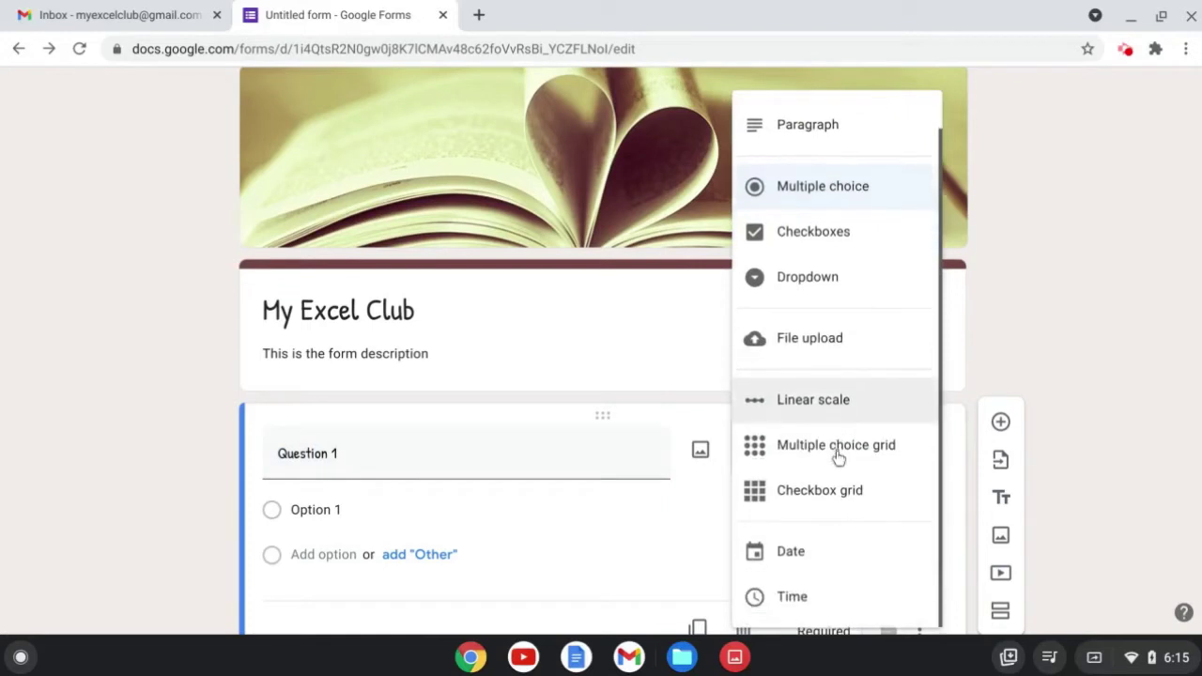
{"action": "scroll", "coordinate": [848, 406], "scroll_direction": "up", "scroll_amount": 1}
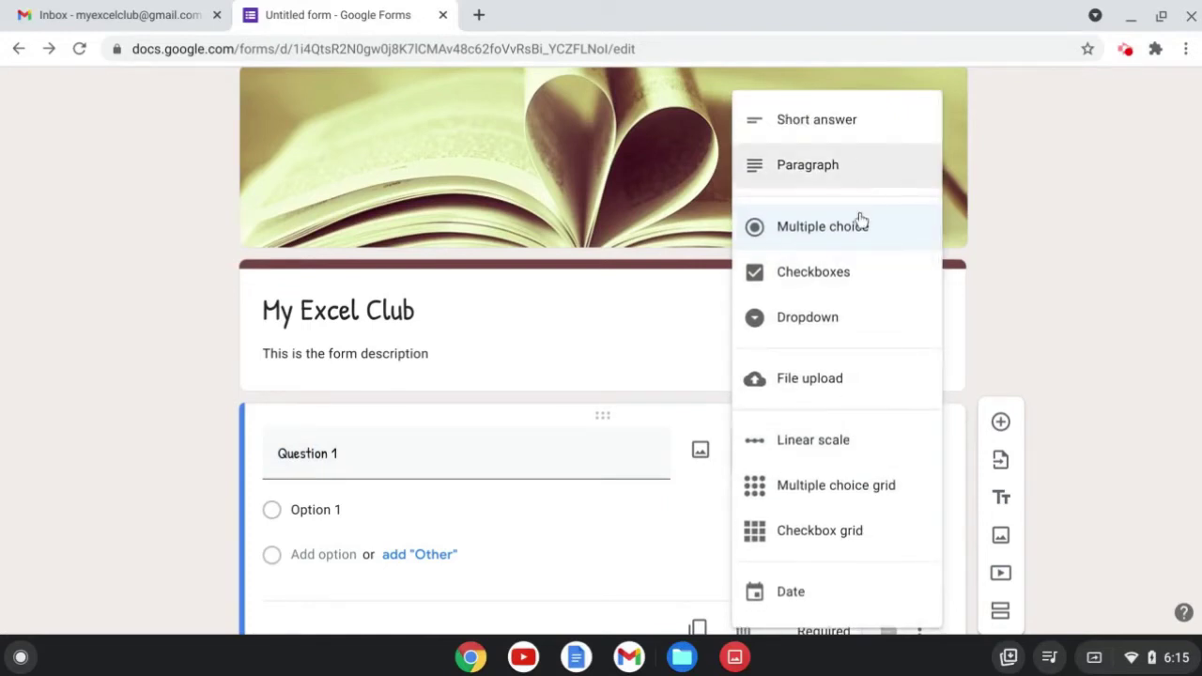
{"action": "left_click", "coordinate": [830, 124]}
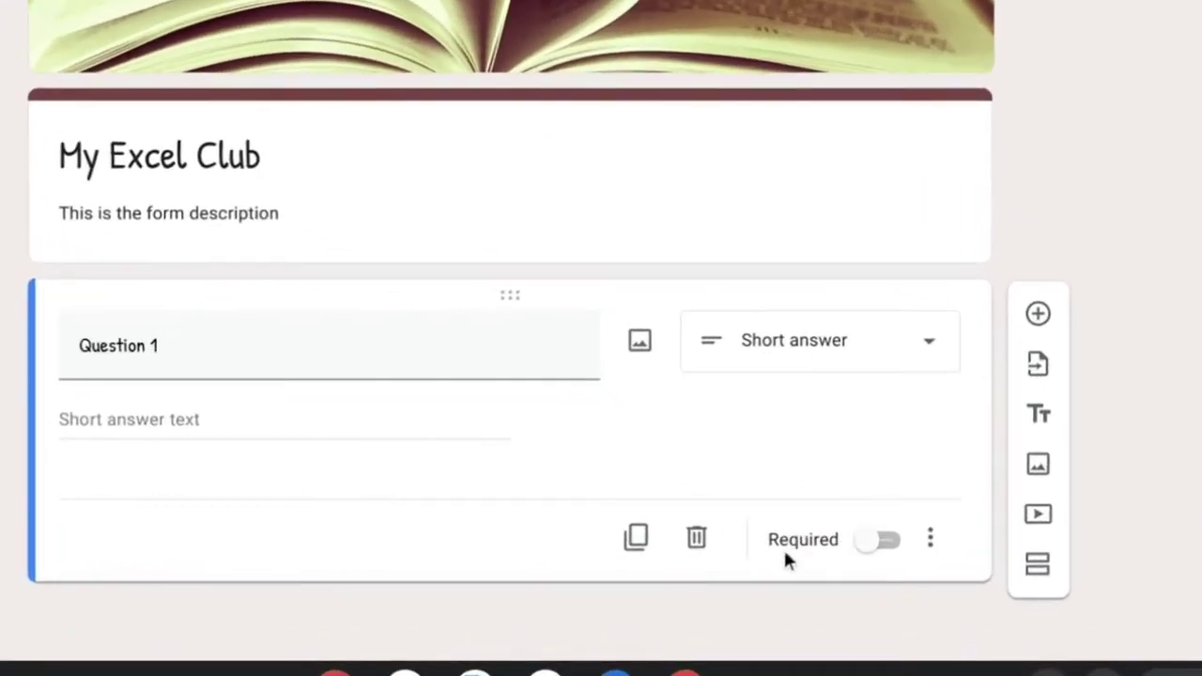
Make Question 1 required and turn on response validation, comparing Number and Text rules.
{"action": "left_click", "coordinate": [890, 545]}
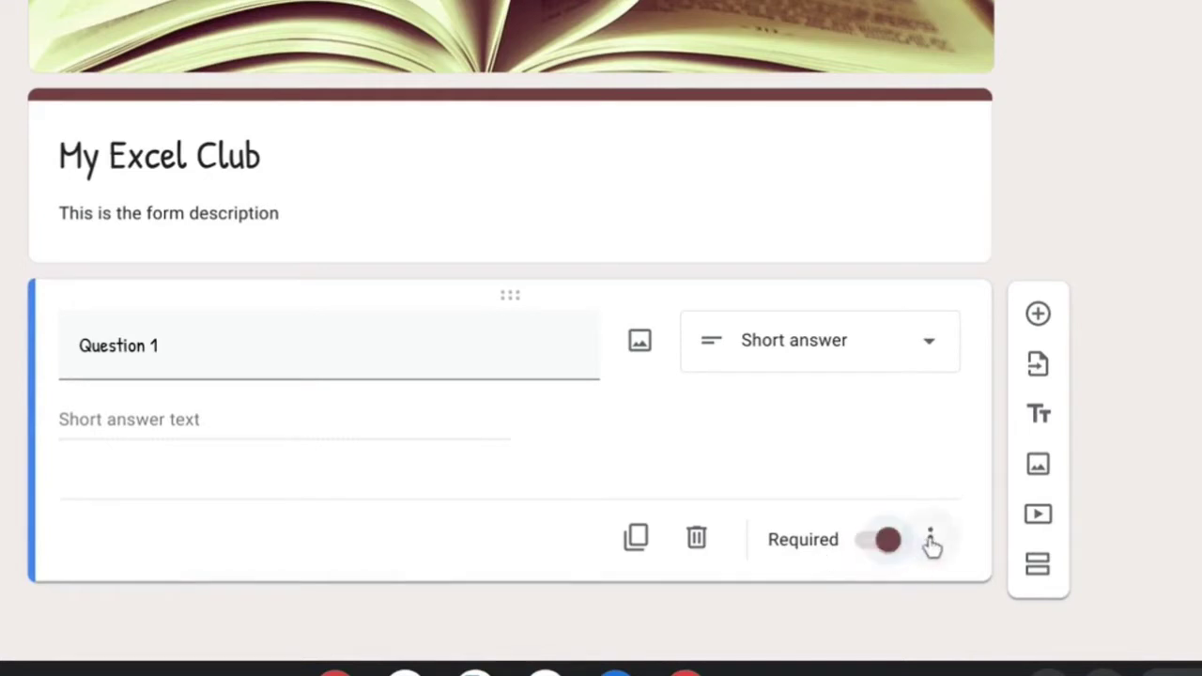
{"action": "left_click", "coordinate": [930, 539]}
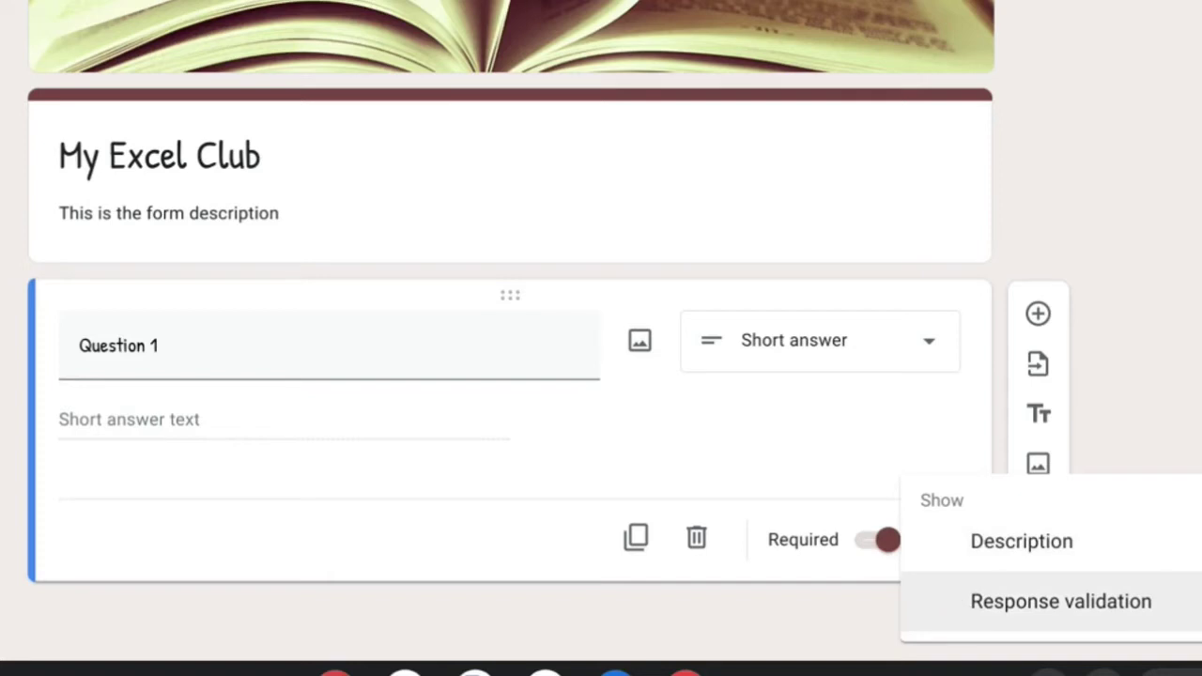
{"action": "left_click", "coordinate": [961, 601]}
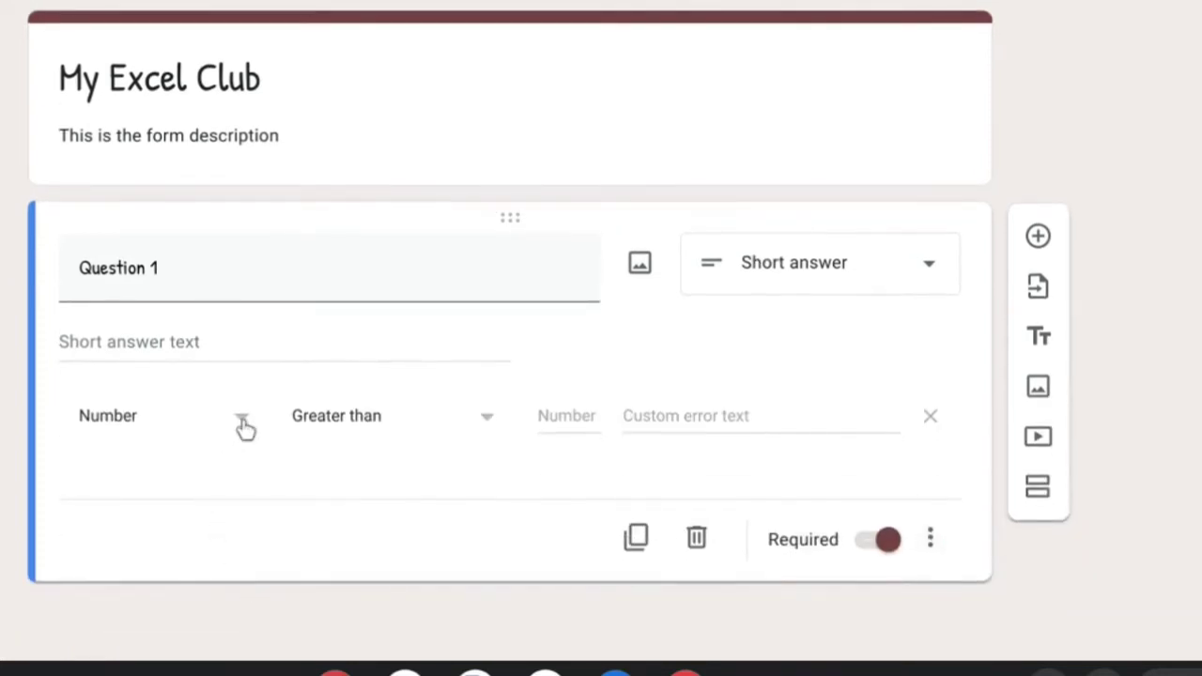
{"action": "left_click", "coordinate": [243, 419]}
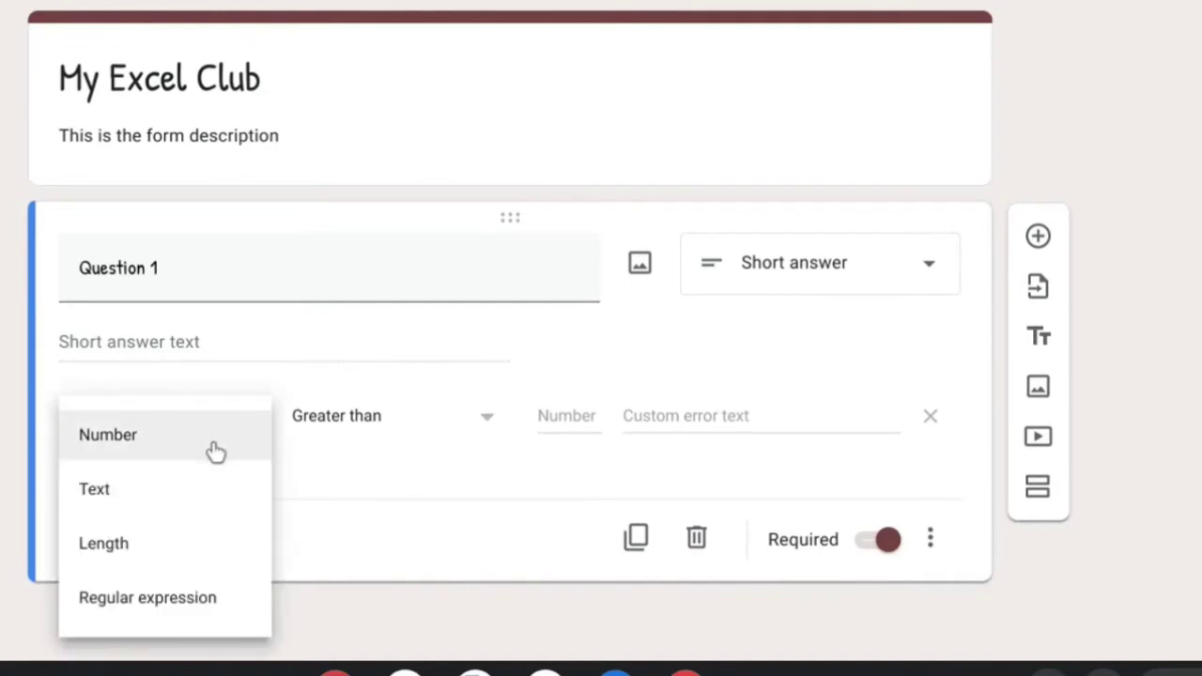
{"action": "left_click", "coordinate": [215, 449]}
{"action": "left_click", "coordinate": [335, 420]}
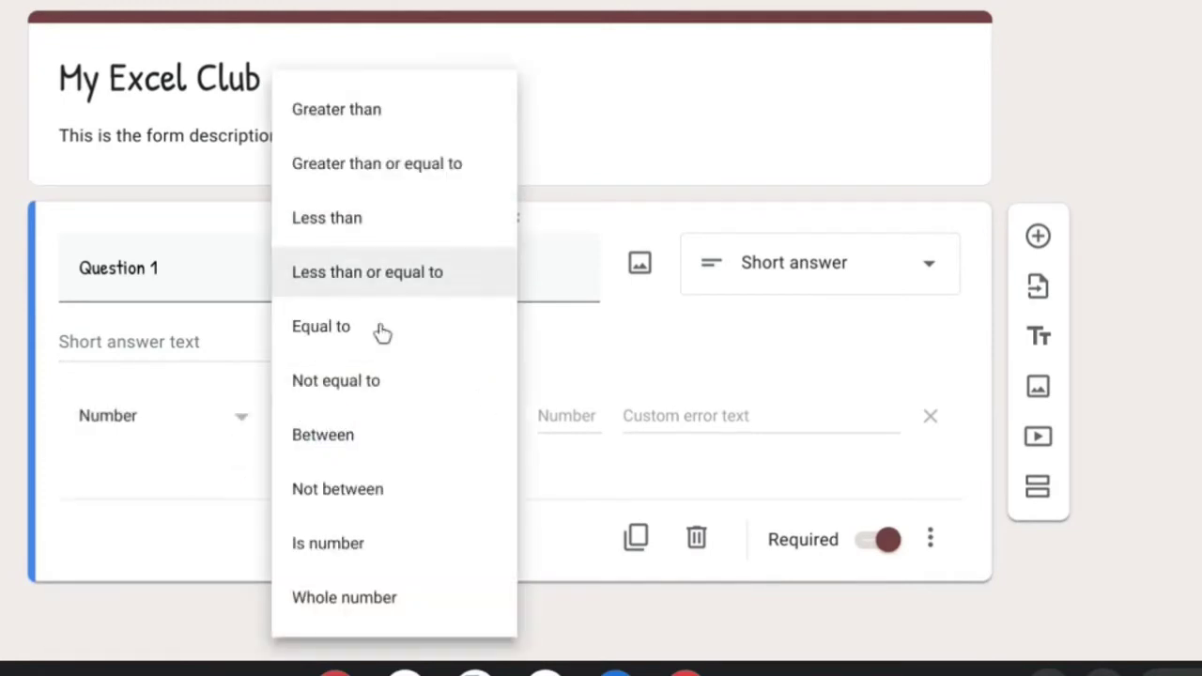
{"action": "left_click", "coordinate": [165, 418]}
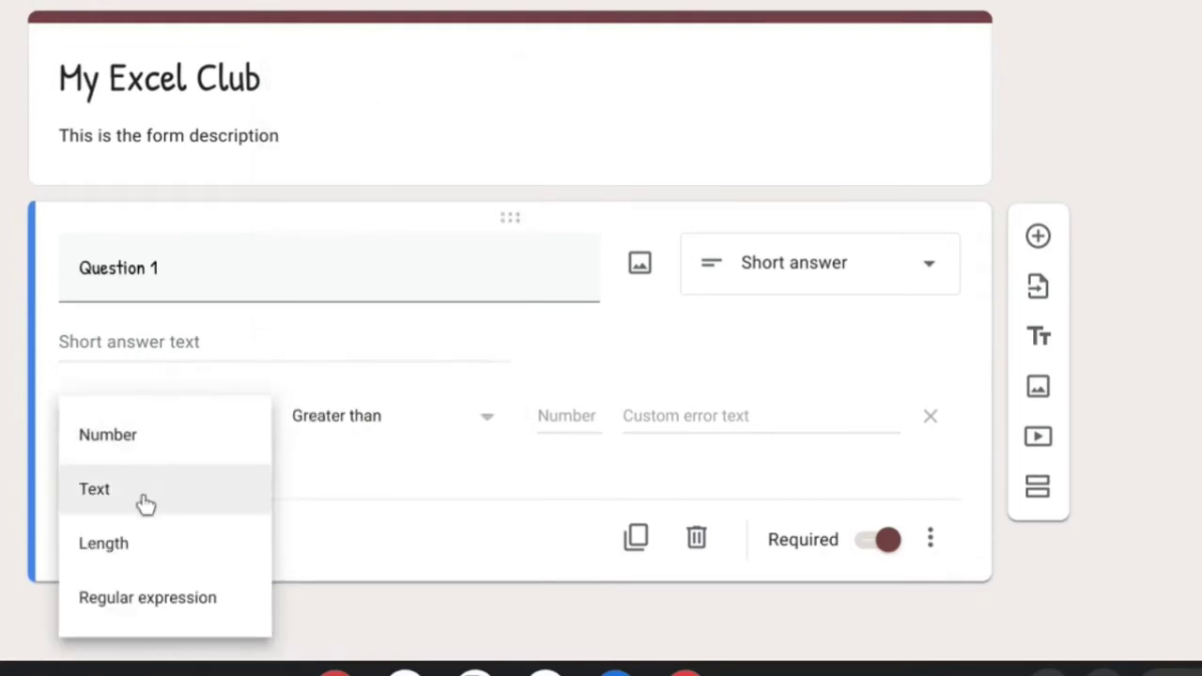
{"action": "left_click", "coordinate": [146, 502]}
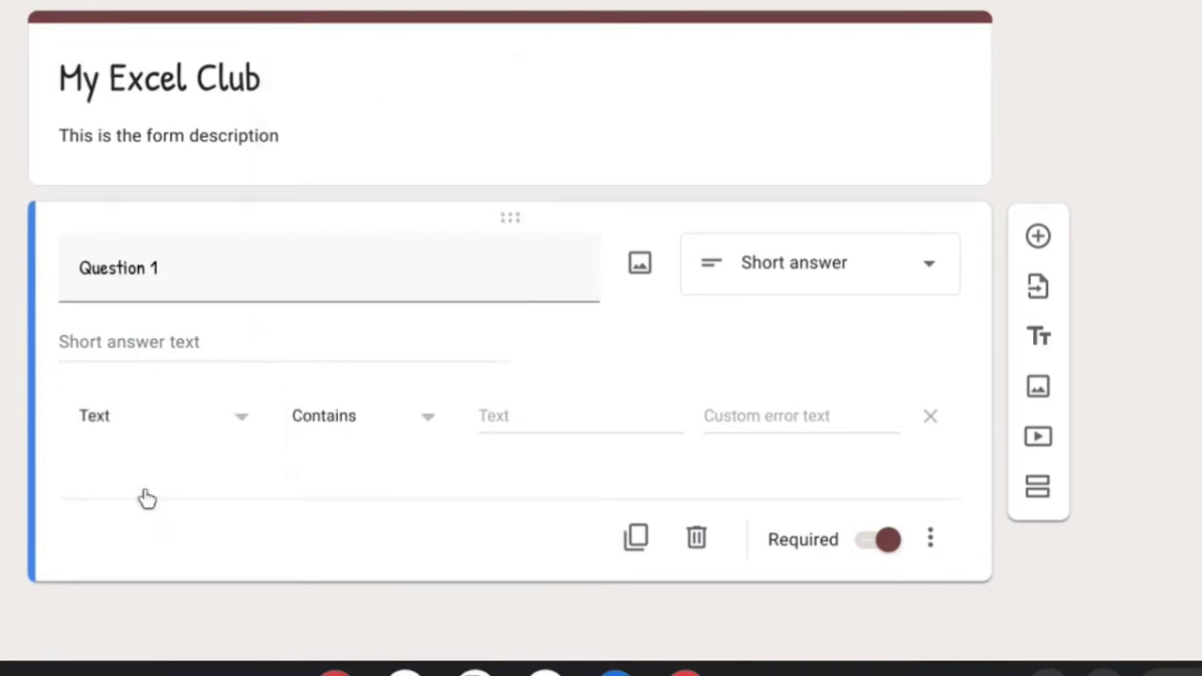
{"action": "left_click", "coordinate": [313, 416]}
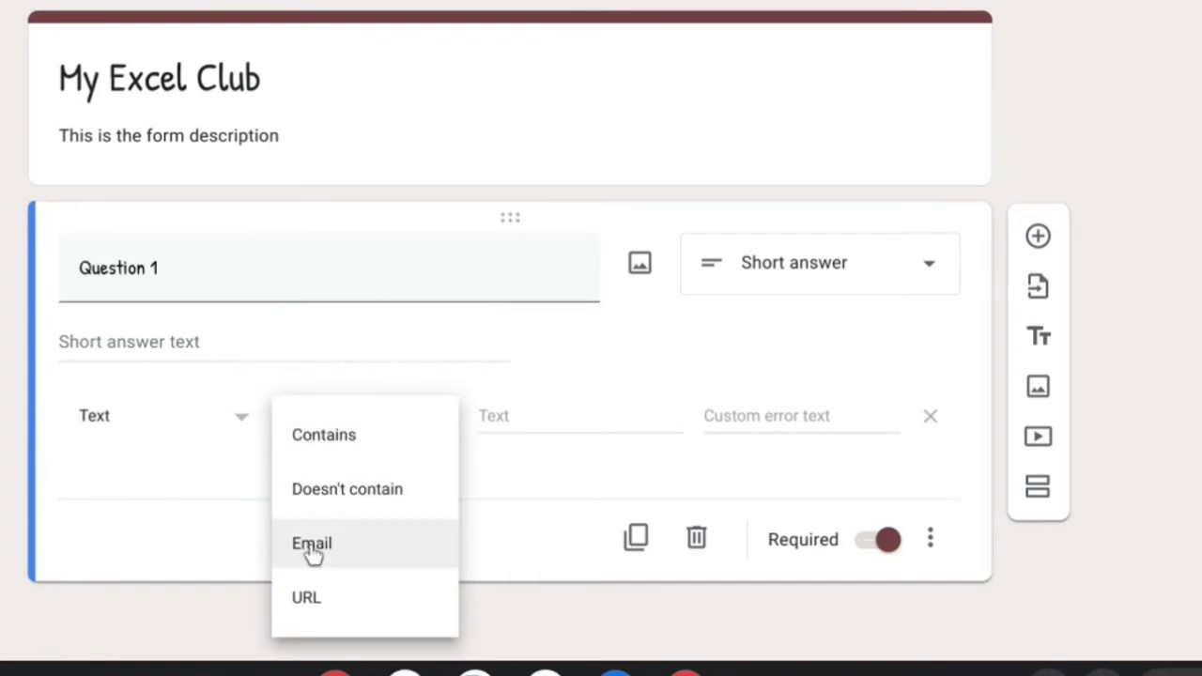
Require a Text > Email answer with error 'Provide Correct Email Address', then add a question.
{"action": "left_click", "coordinate": [178, 430]}
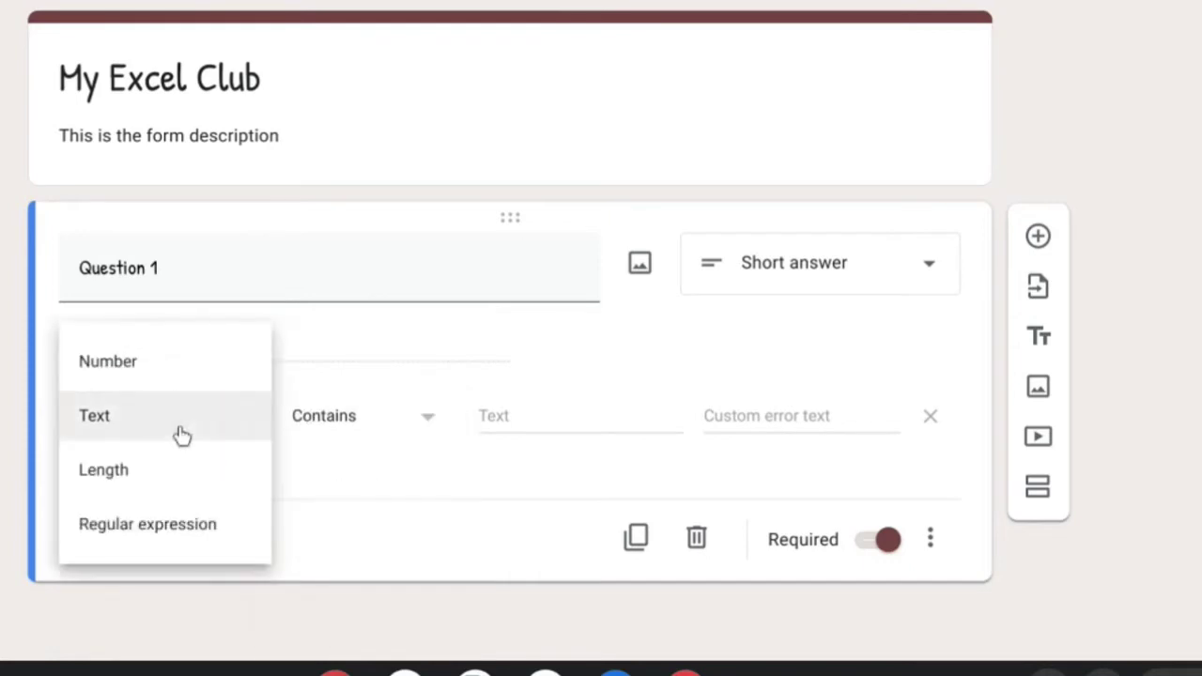
{"action": "left_click", "coordinate": [174, 476]}
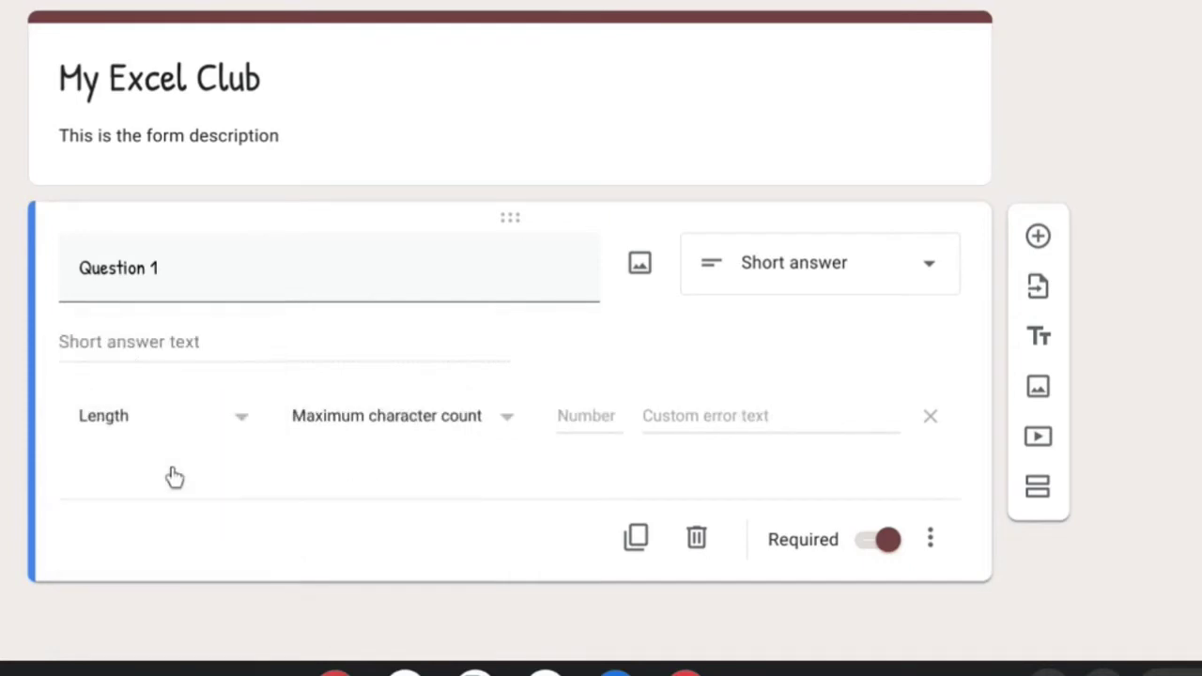
{"action": "left_click", "coordinate": [353, 429]}
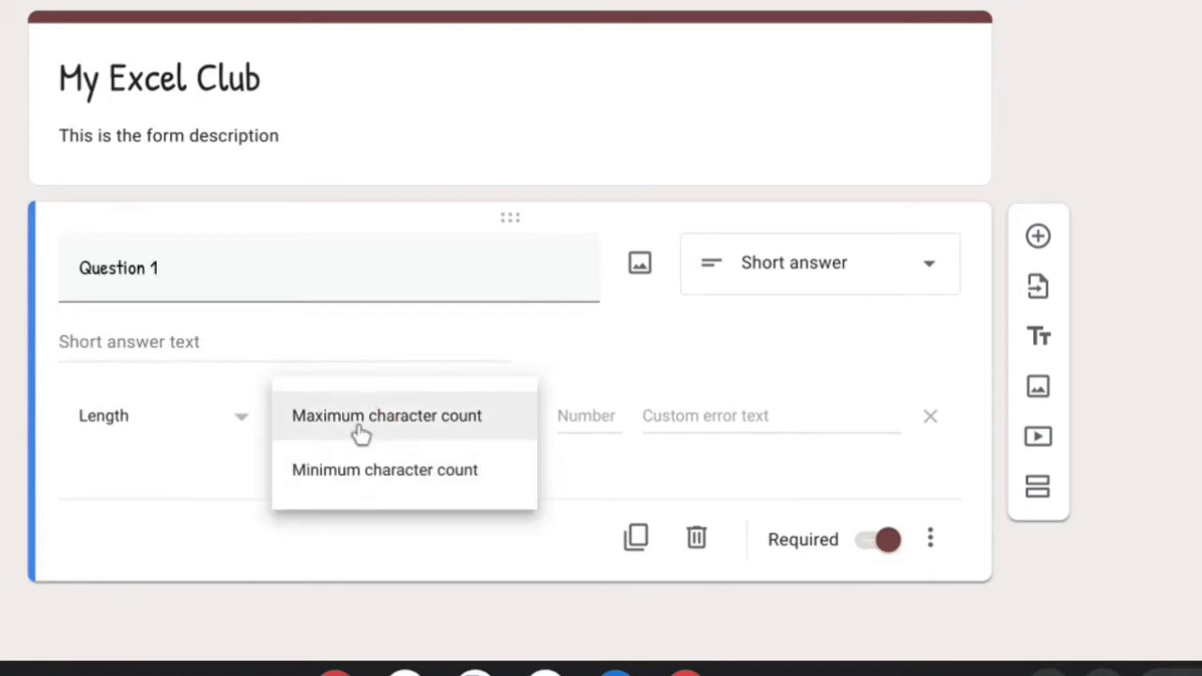
{"action": "left_click", "coordinate": [233, 422]}
{"action": "left_click", "coordinate": [221, 378]}
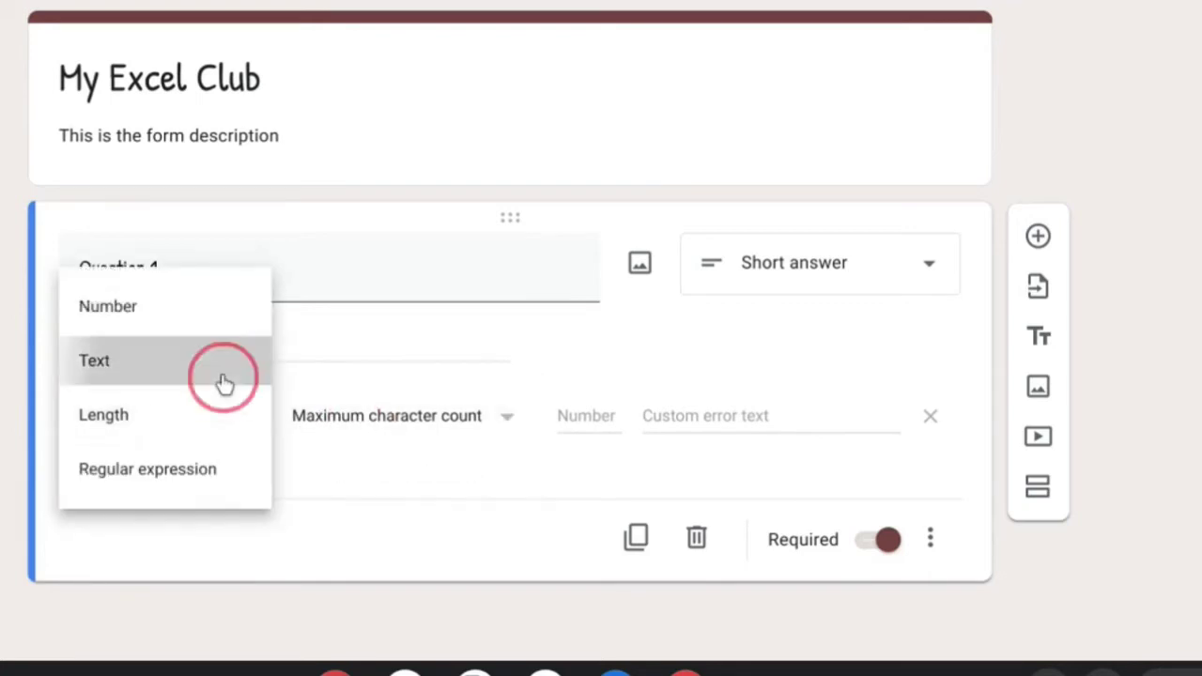
{"action": "left_click", "coordinate": [357, 428]}
{"action": "left_click", "coordinate": [348, 547]}
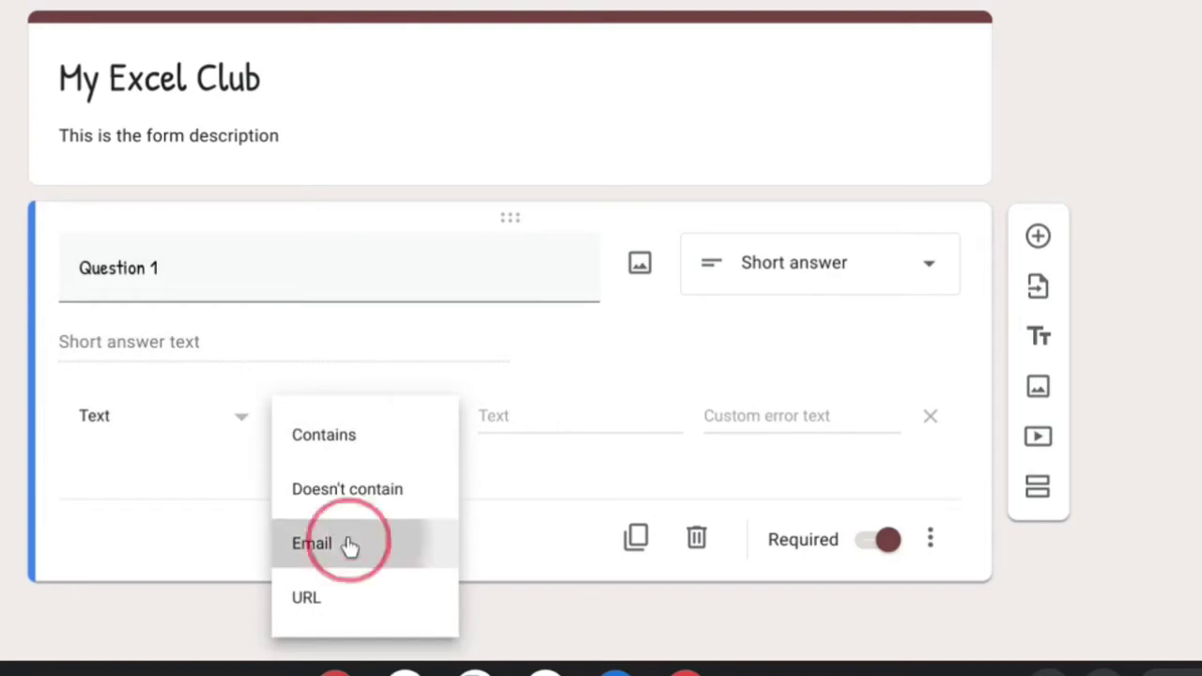
{"action": "left_click", "coordinate": [519, 416]}
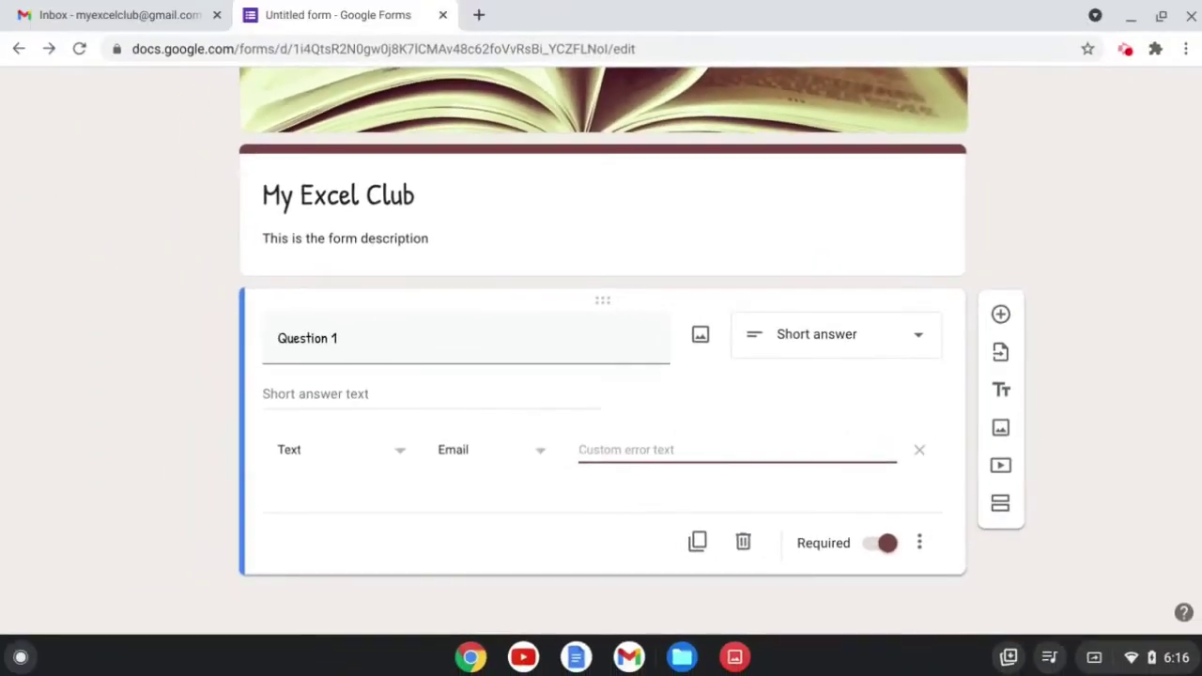
{"action": "type", "text": "Provide Corre"}
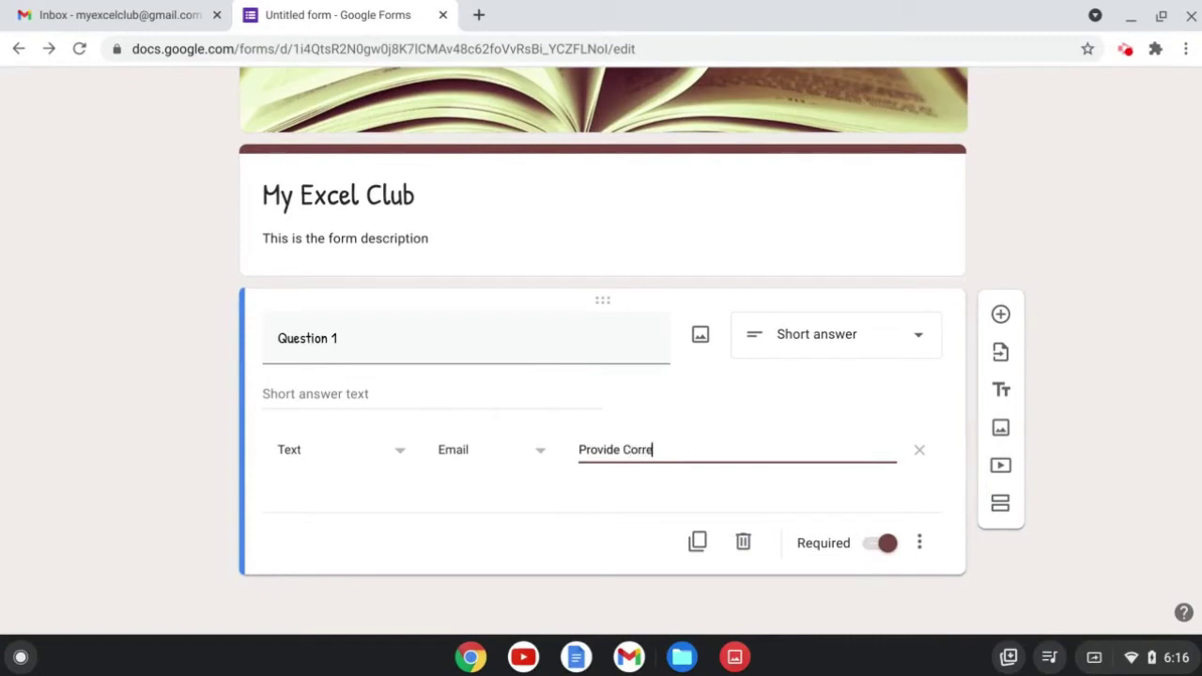
{"action": "type", "text": "ct Email Address"}
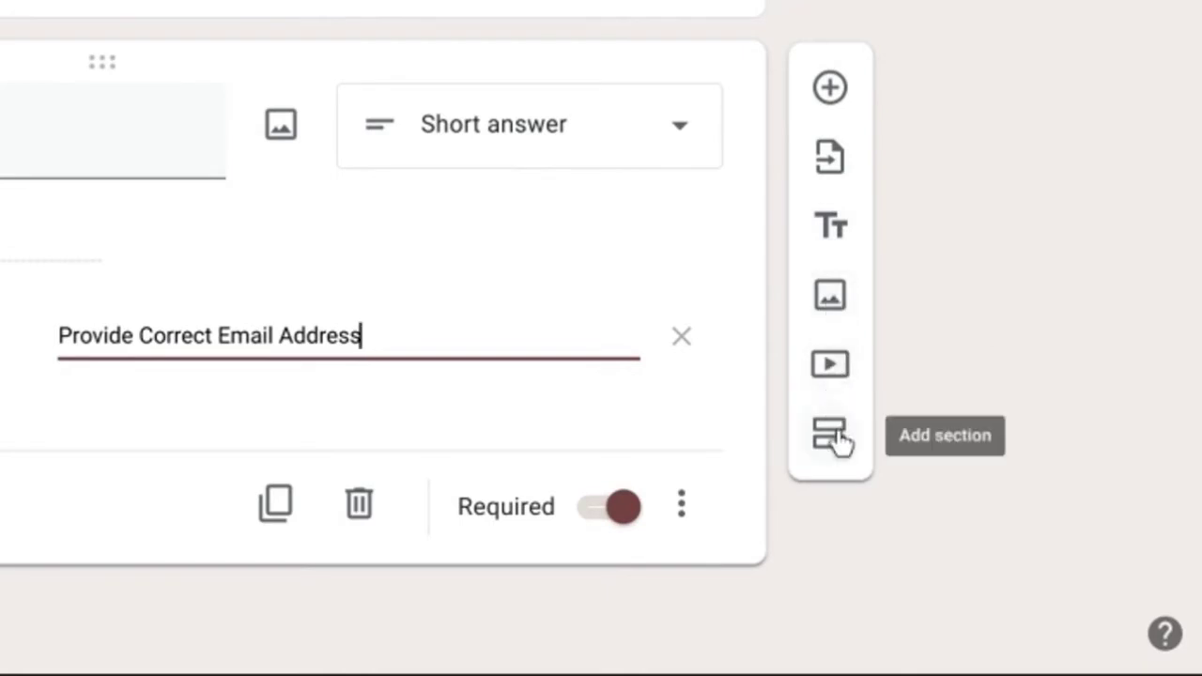
{"action": "left_click", "coordinate": [830, 87]}
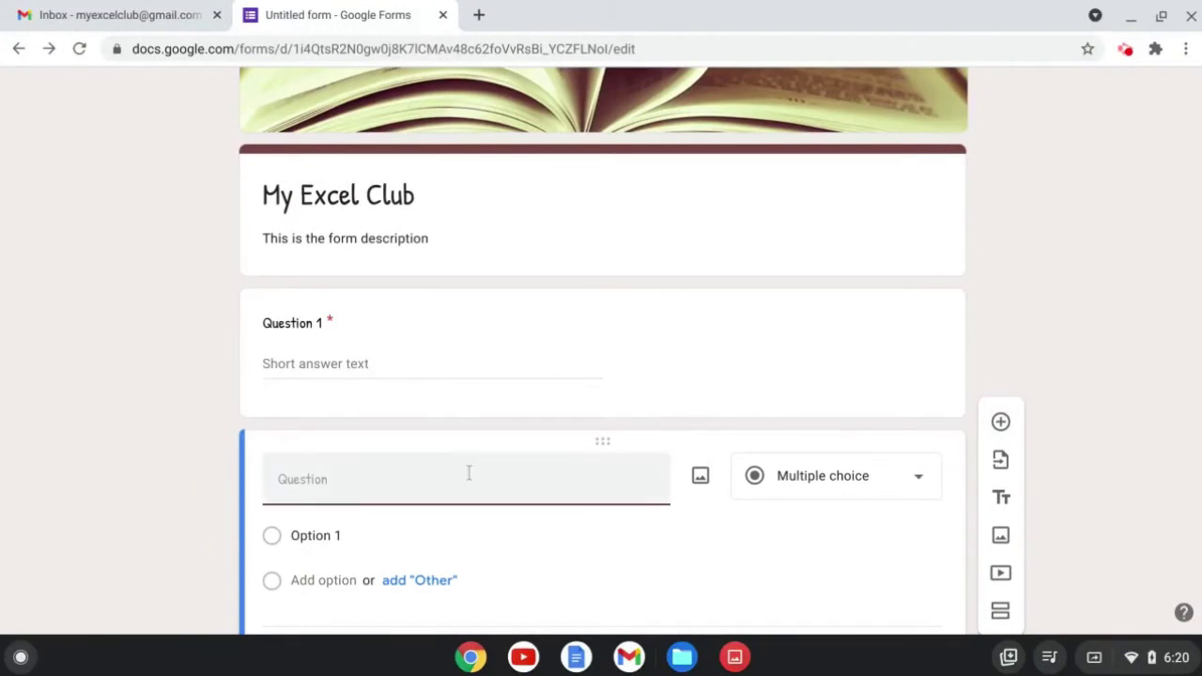
Title the multiple-choice question 'Choose only one answer' with options Icecream, Chocolate and Other.
{"action": "type", "text": "Choos"}
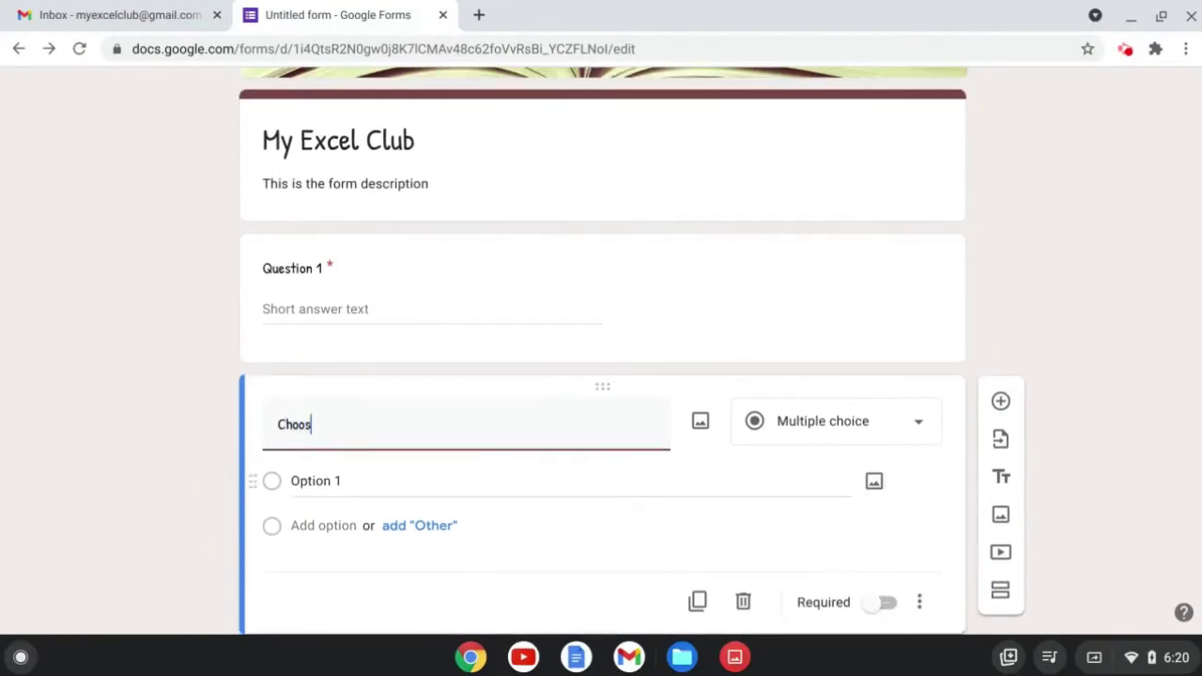
{"action": "type", "text": "e only one answer"}
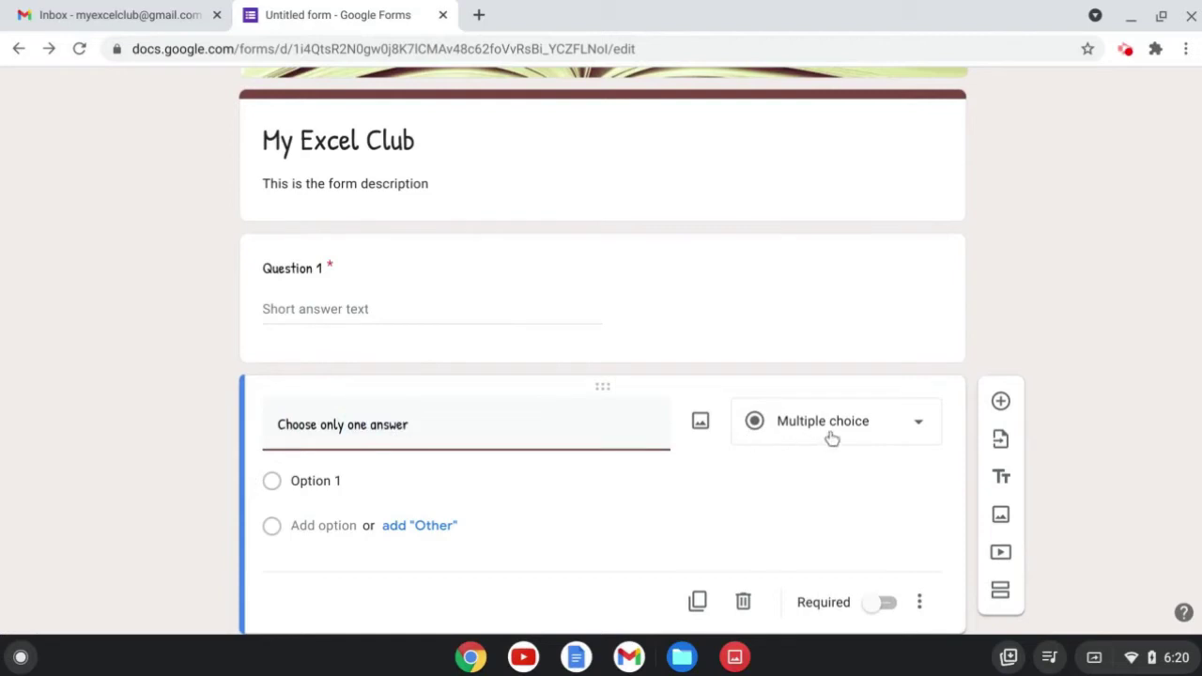
{"action": "left_click", "coordinate": [833, 438]}
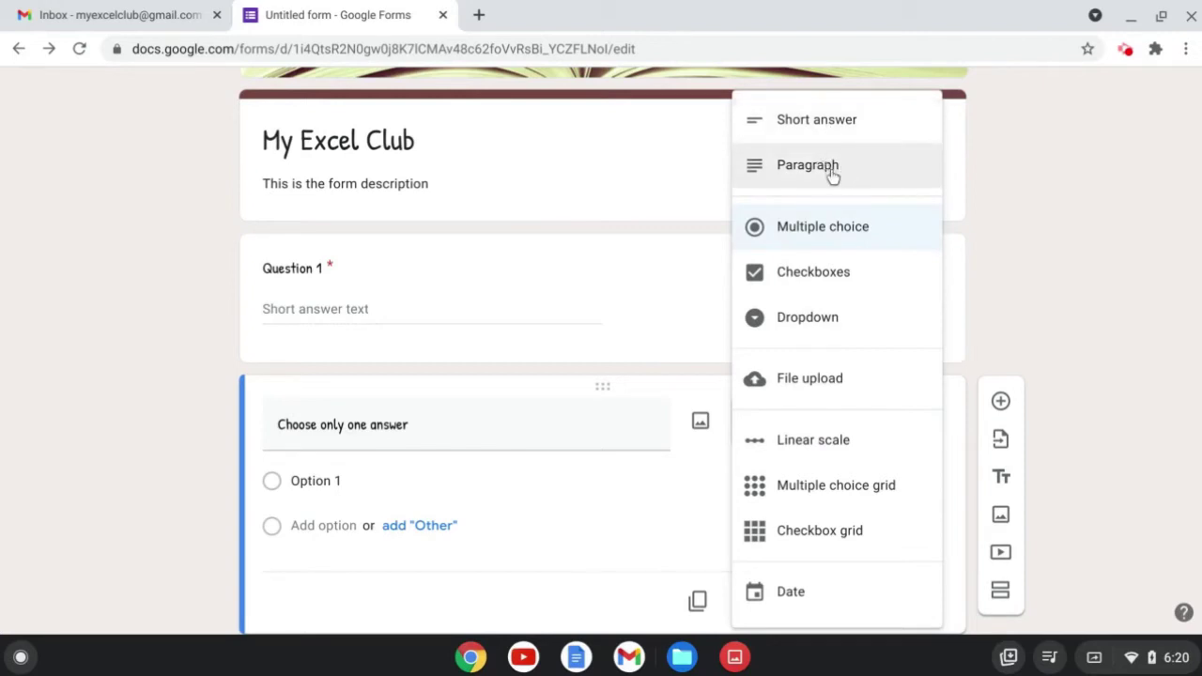
{"action": "left_click", "coordinate": [860, 230]}
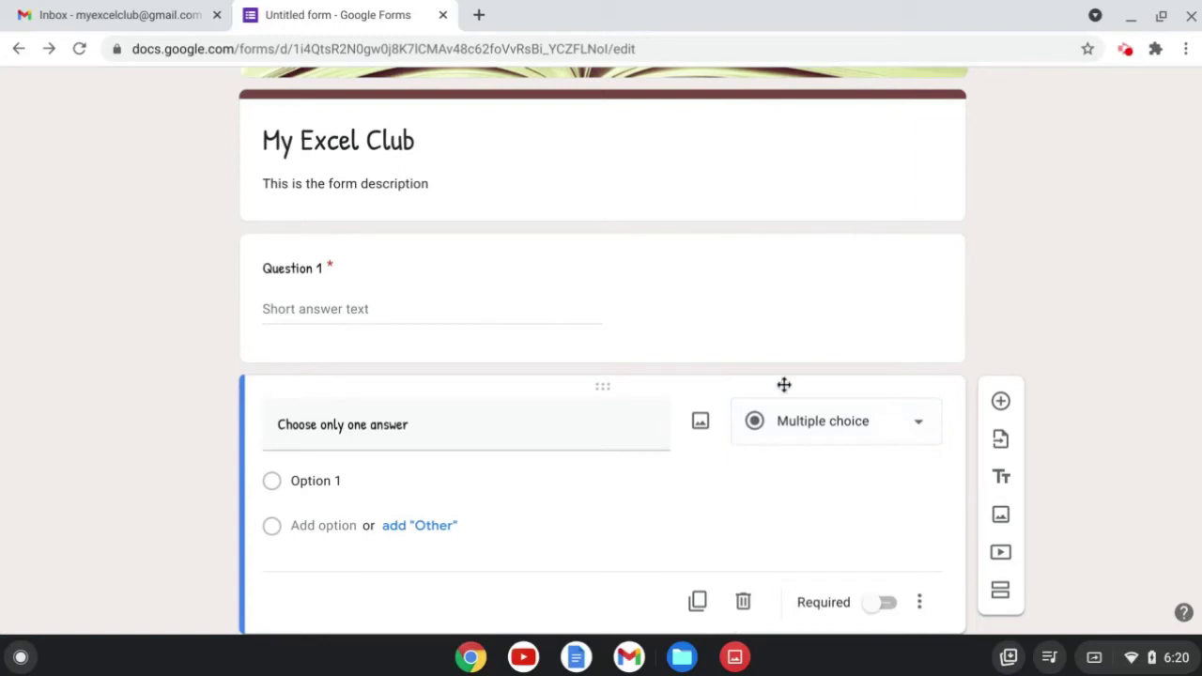
{"action": "left_click", "coordinate": [470, 482]}
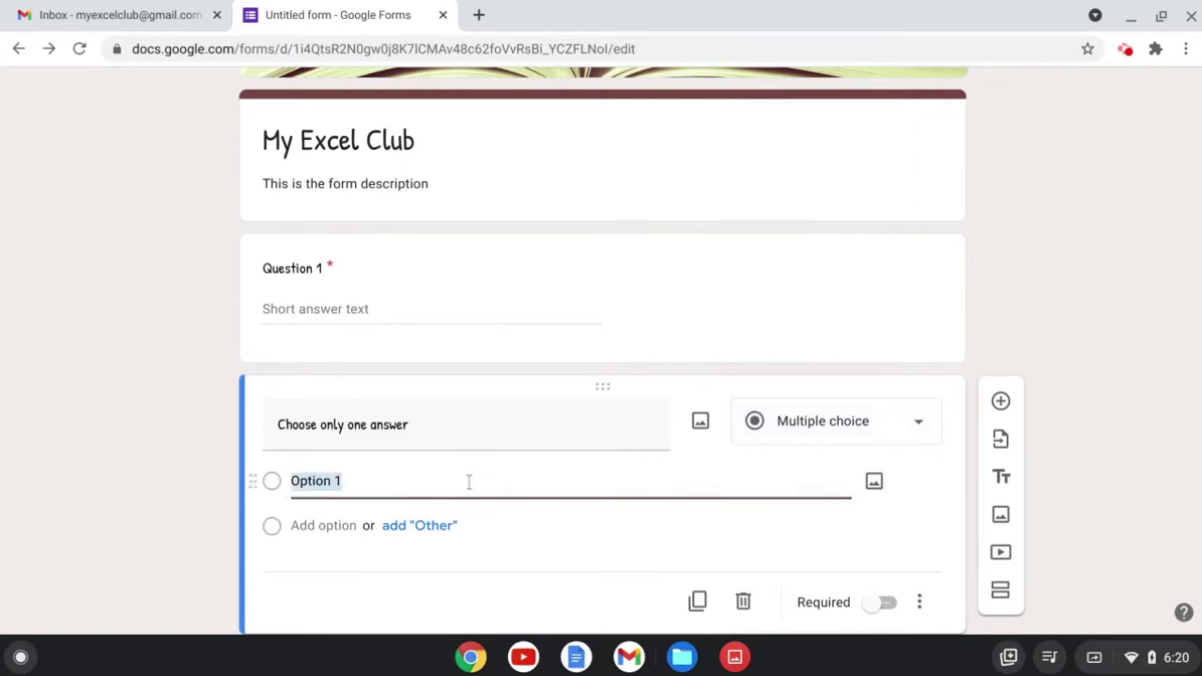
{"action": "key", "text": "BackSpace"}
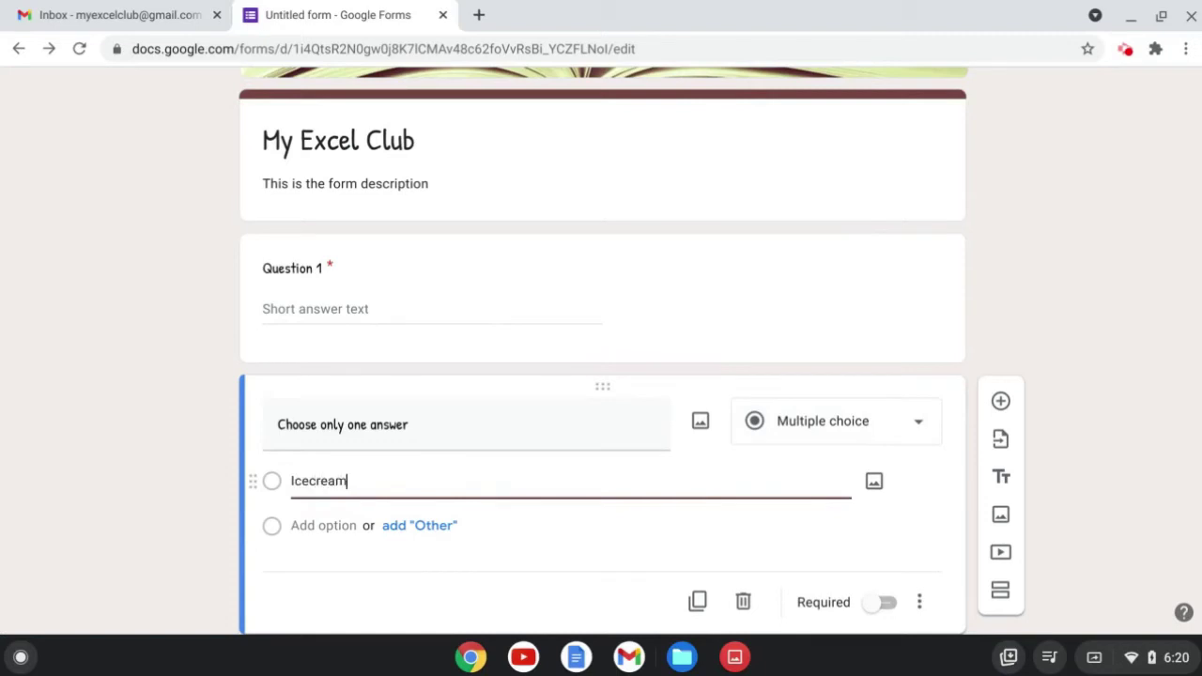
{"action": "left_click", "coordinate": [341, 526]}
{"action": "type", "text": "Chocolate"}
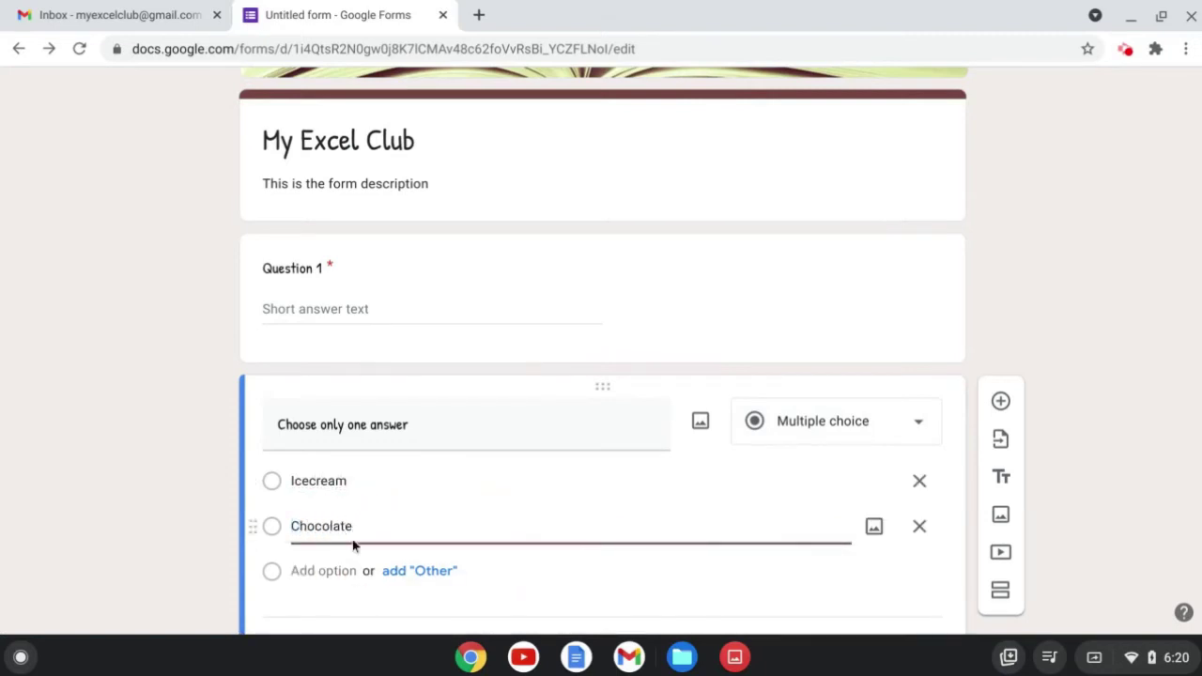
{"action": "left_click", "coordinate": [425, 570]}
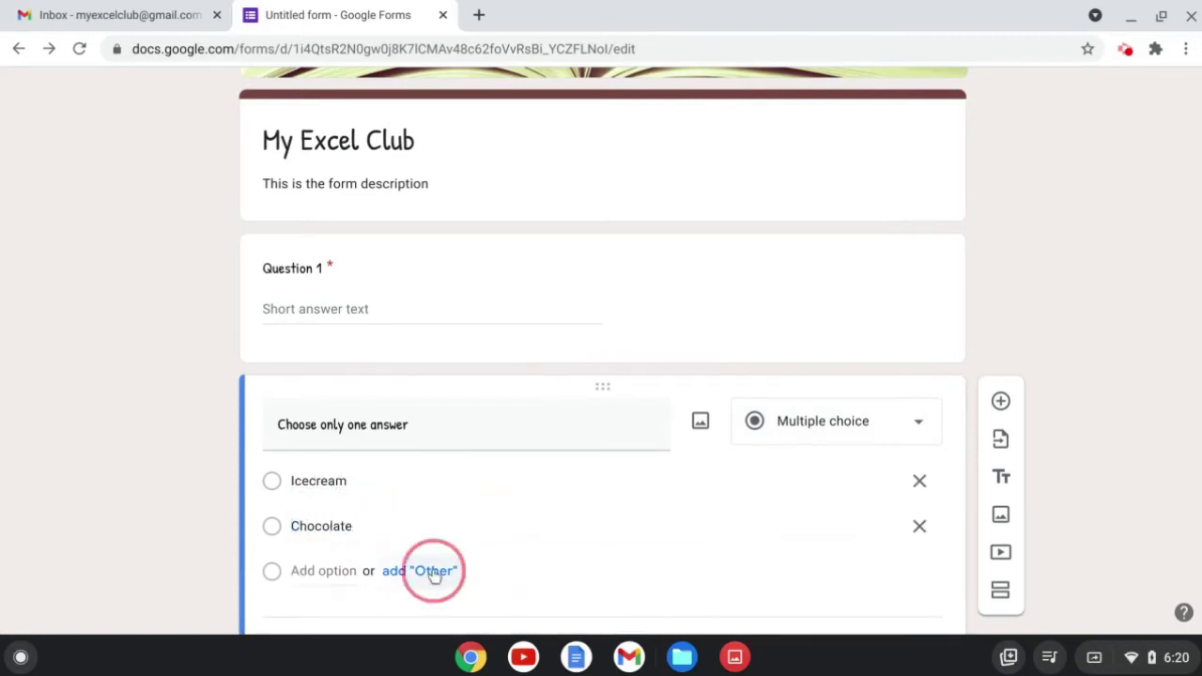
{"action": "scroll", "coordinate": [555, 526], "scroll_direction": "down", "scroll_amount": 2}
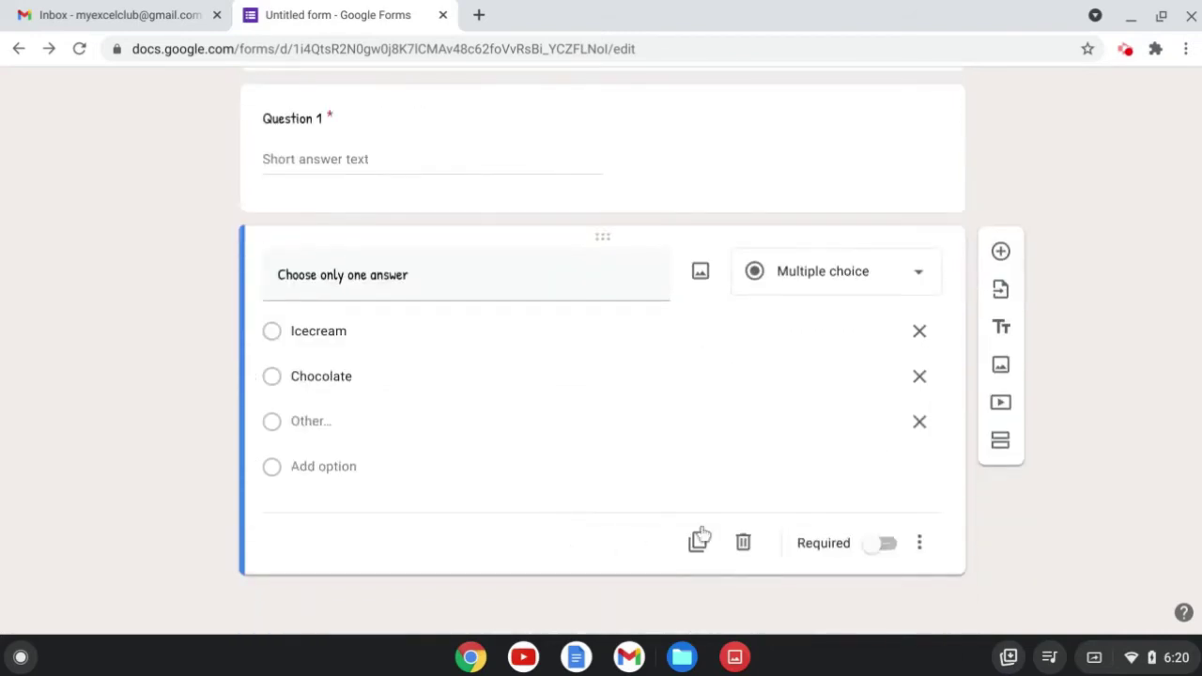
Make 'Choose only one answer' required, trying and then removing Go to section based on answer.
{"action": "left_click", "coordinate": [886, 543]}
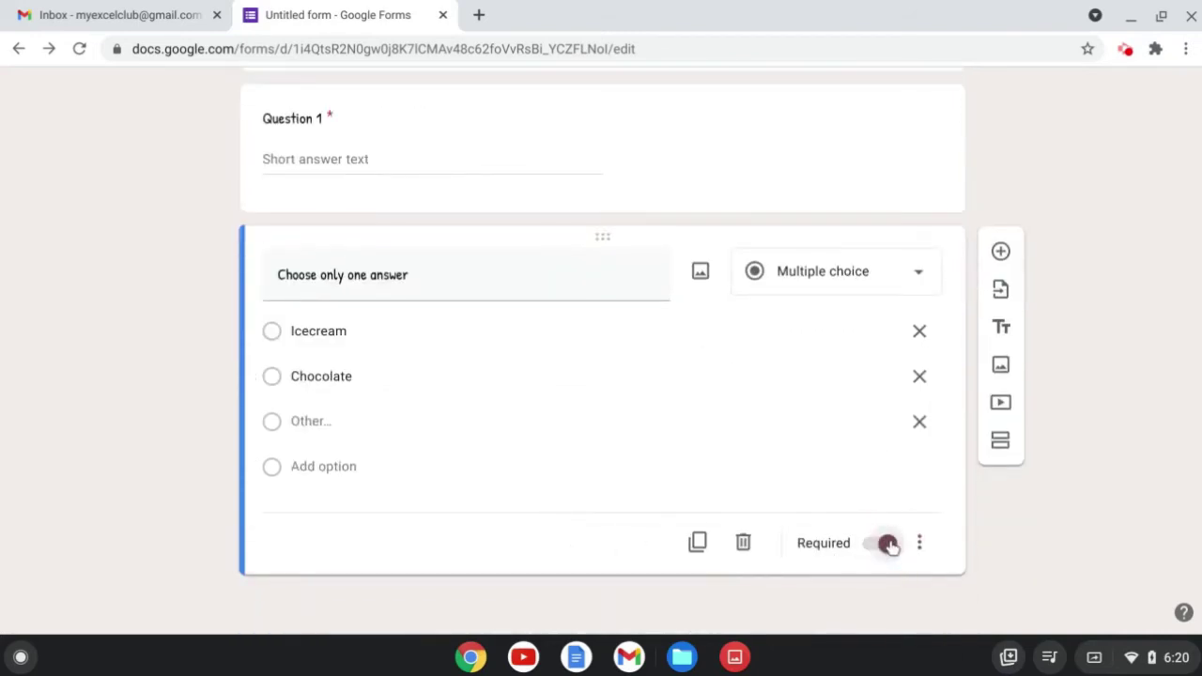
{"action": "left_click", "coordinate": [920, 544]}
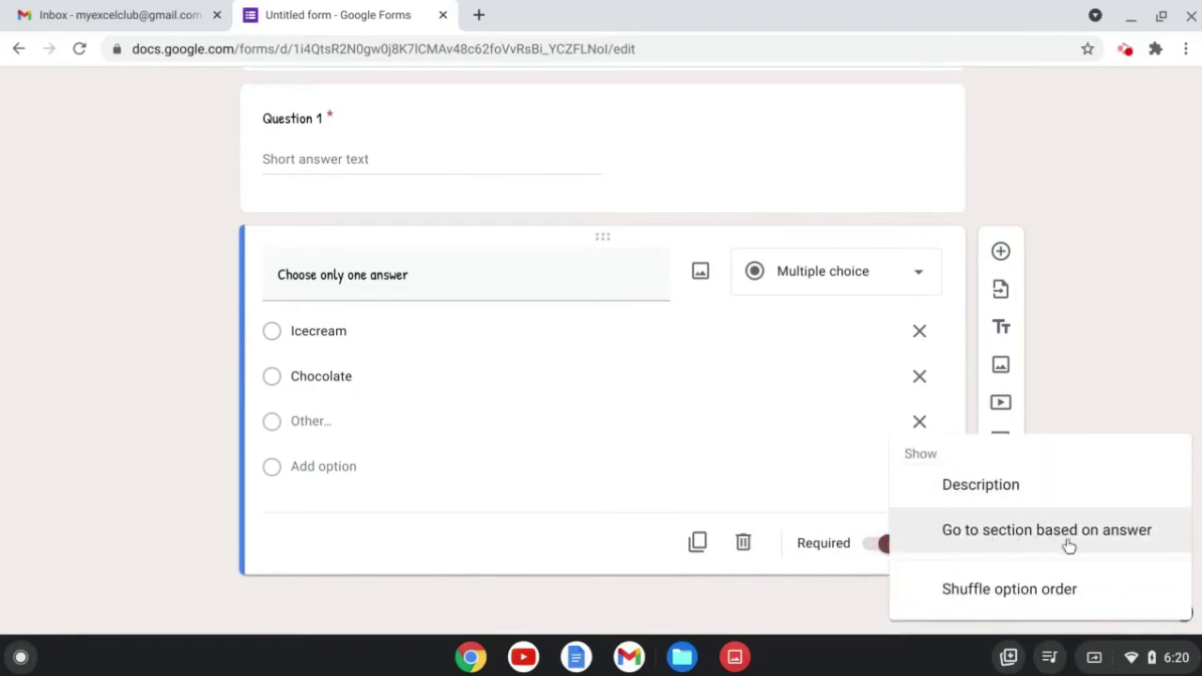
{"action": "left_click", "coordinate": [1015, 536]}
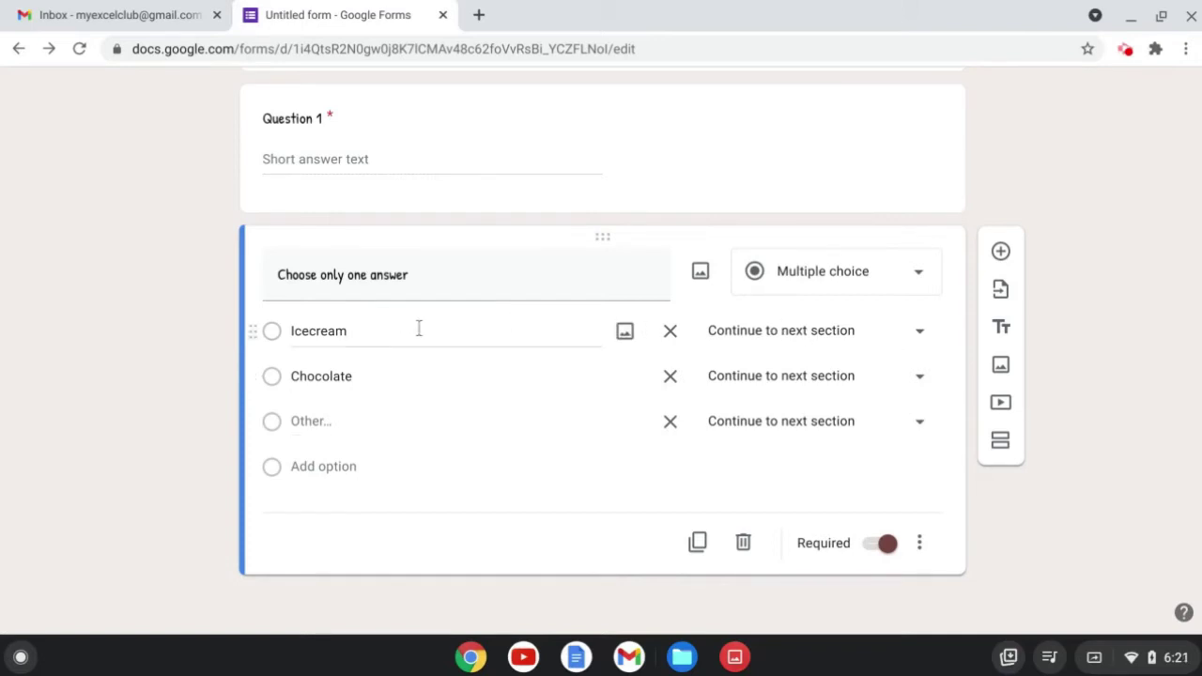
{"action": "left_click", "coordinate": [923, 336]}
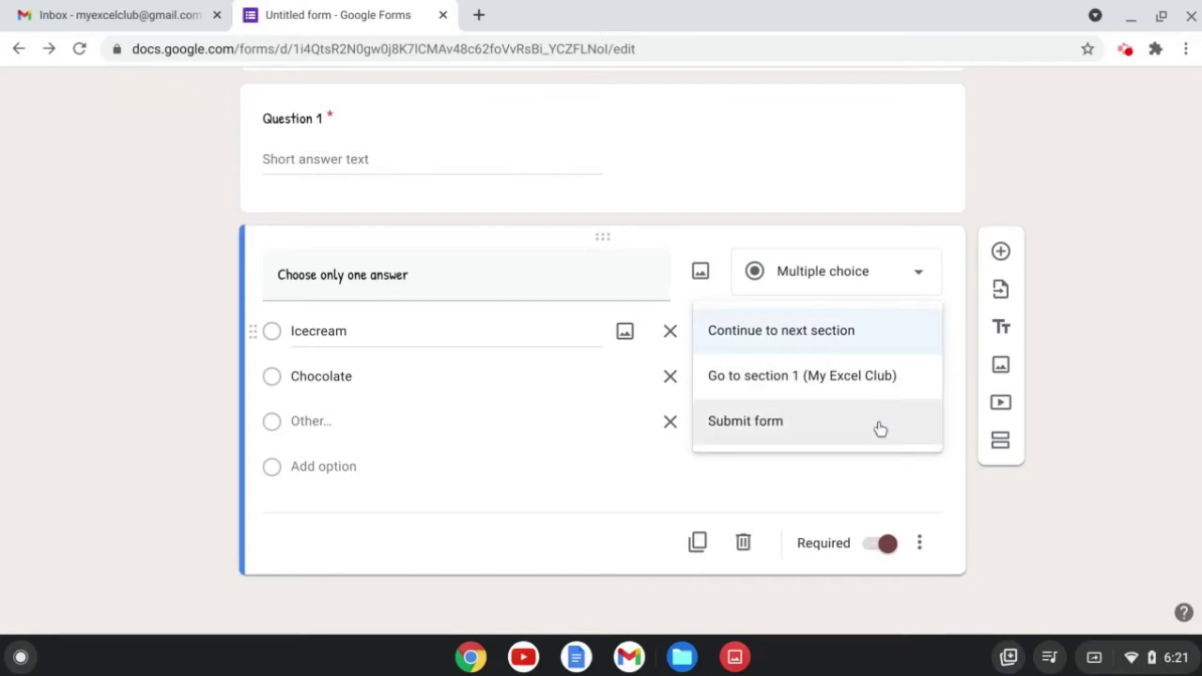
{"action": "left_click", "coordinate": [957, 387]}
{"action": "left_click", "coordinate": [920, 377]}
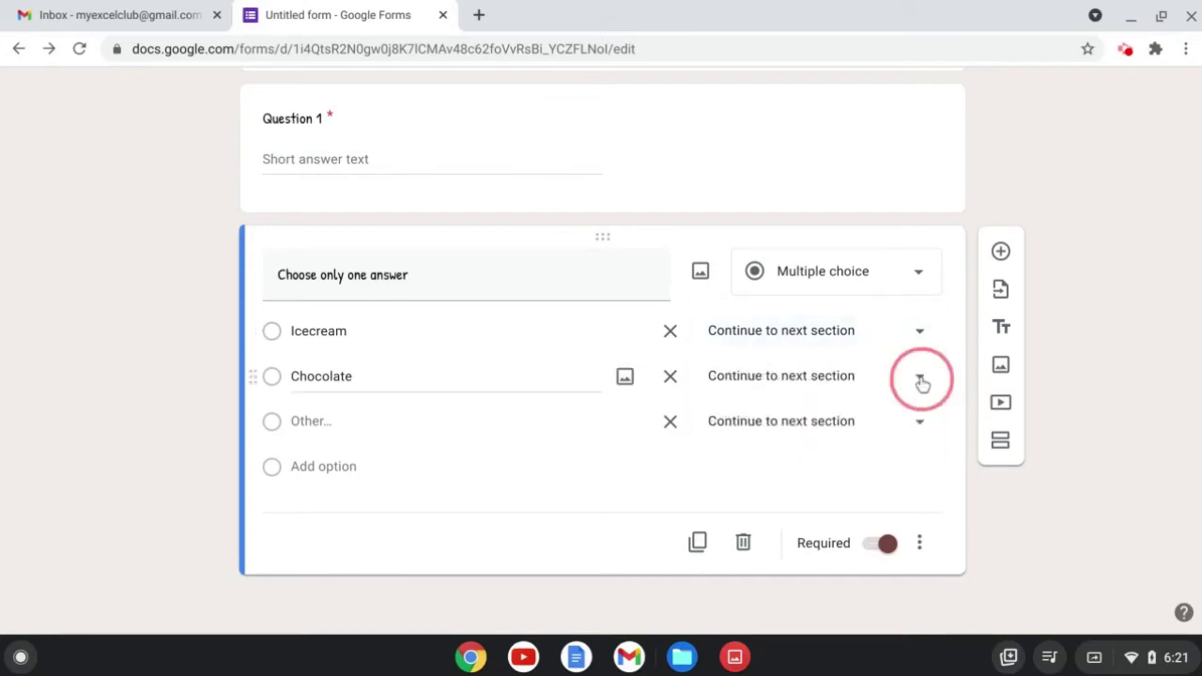
{"action": "left_click", "coordinate": [953, 388]}
{"action": "left_click", "coordinate": [922, 424]}
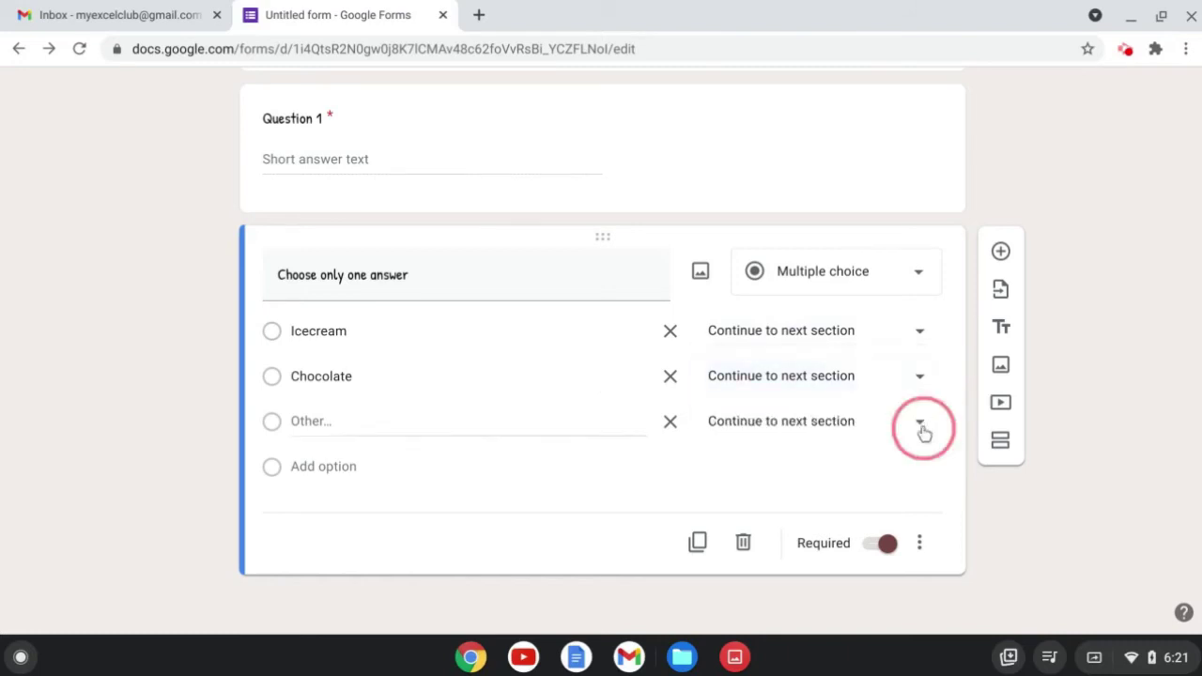
{"action": "left_click", "coordinate": [951, 427]}
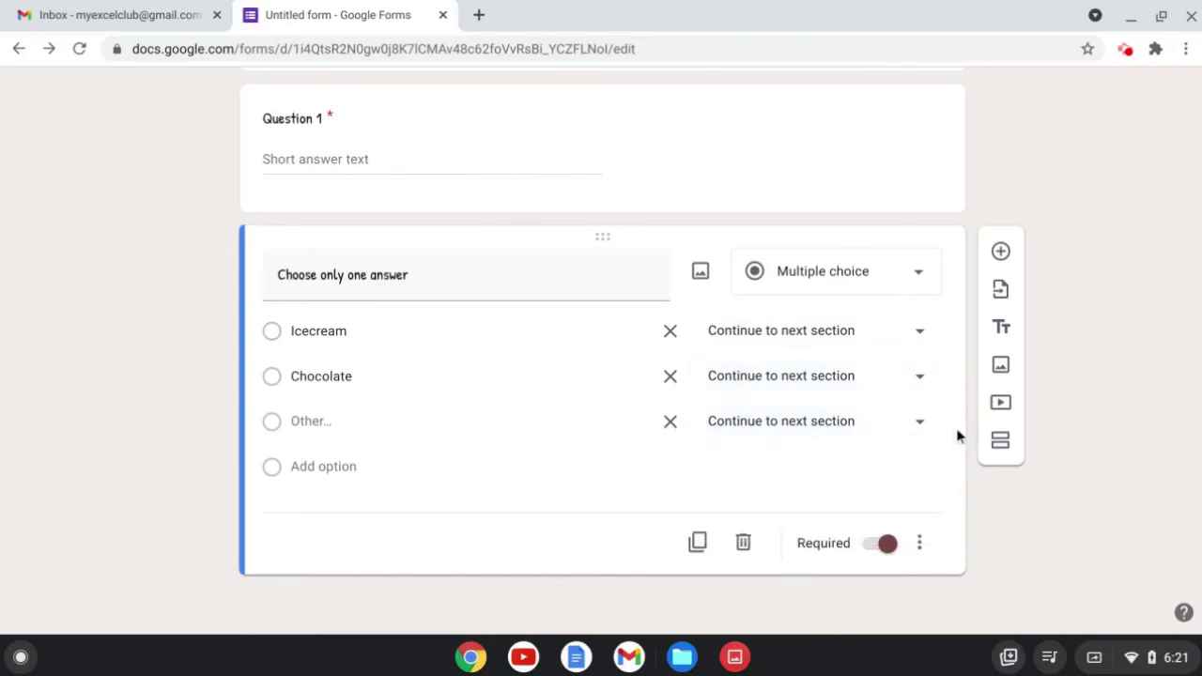
{"action": "left_click", "coordinate": [920, 544]}
{"action": "left_click", "coordinate": [974, 532]}
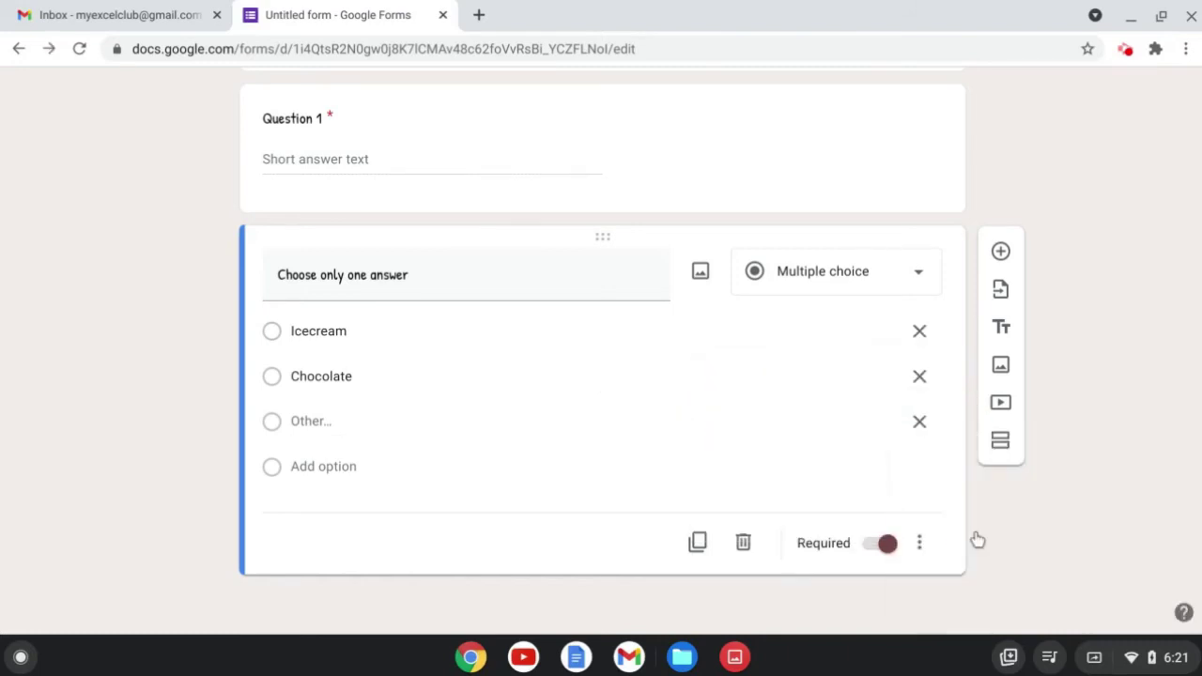
{"action": "left_click", "coordinate": [925, 543]}
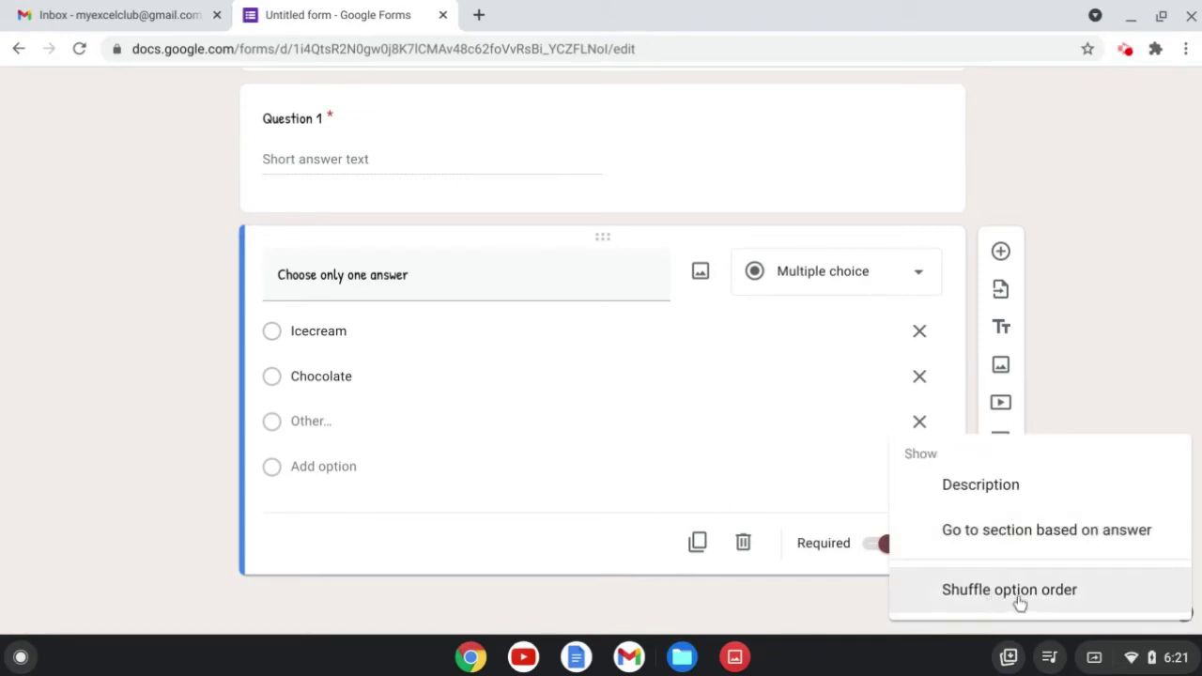
Turn on Shuffle option order for 'Choose only one answer' and add a new question below.
{"action": "left_click", "coordinate": [1019, 593]}
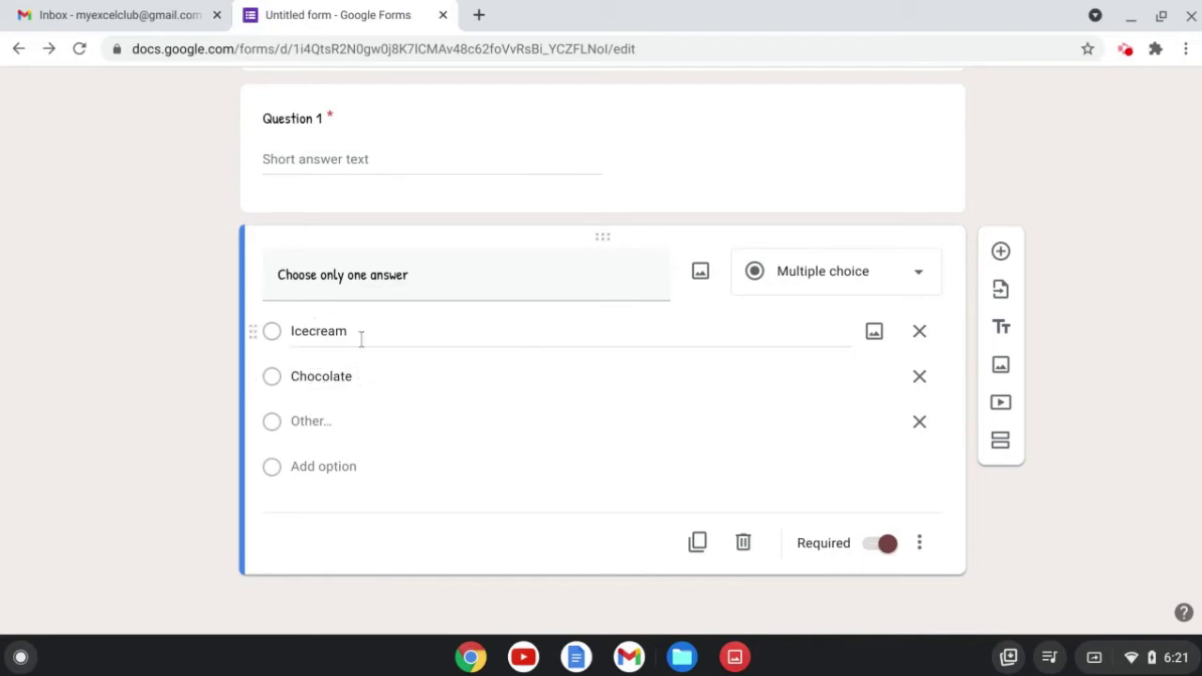
{"action": "left_click", "coordinate": [920, 543]}
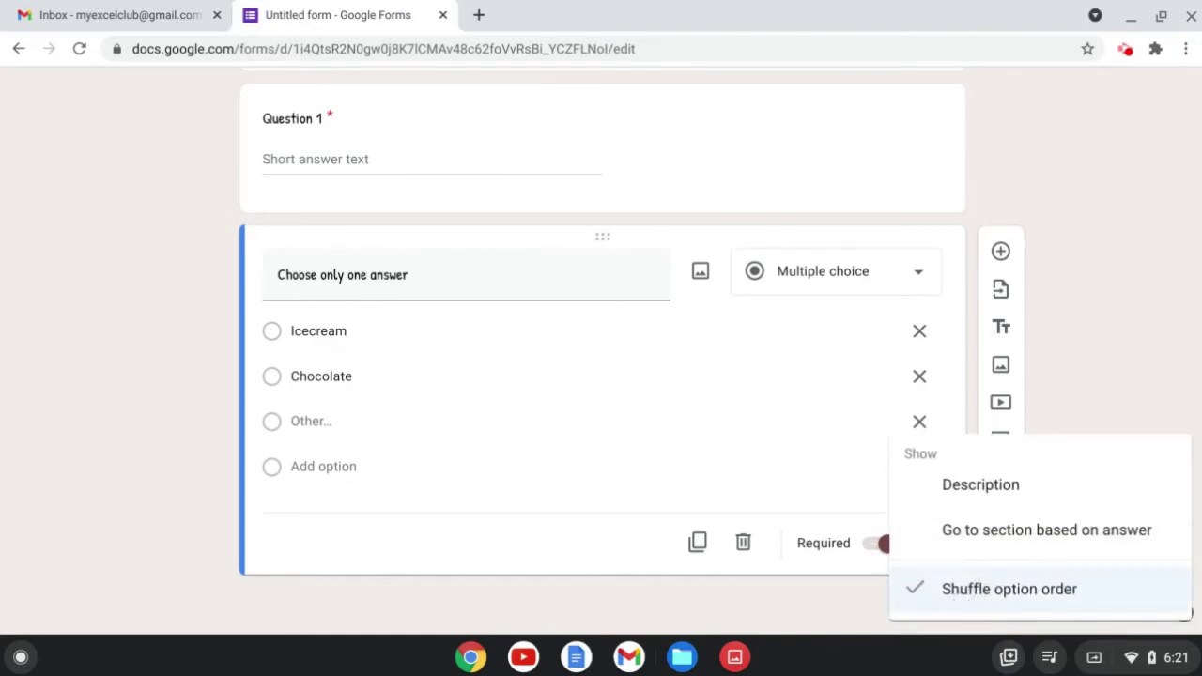
{"action": "left_click", "coordinate": [870, 594]}
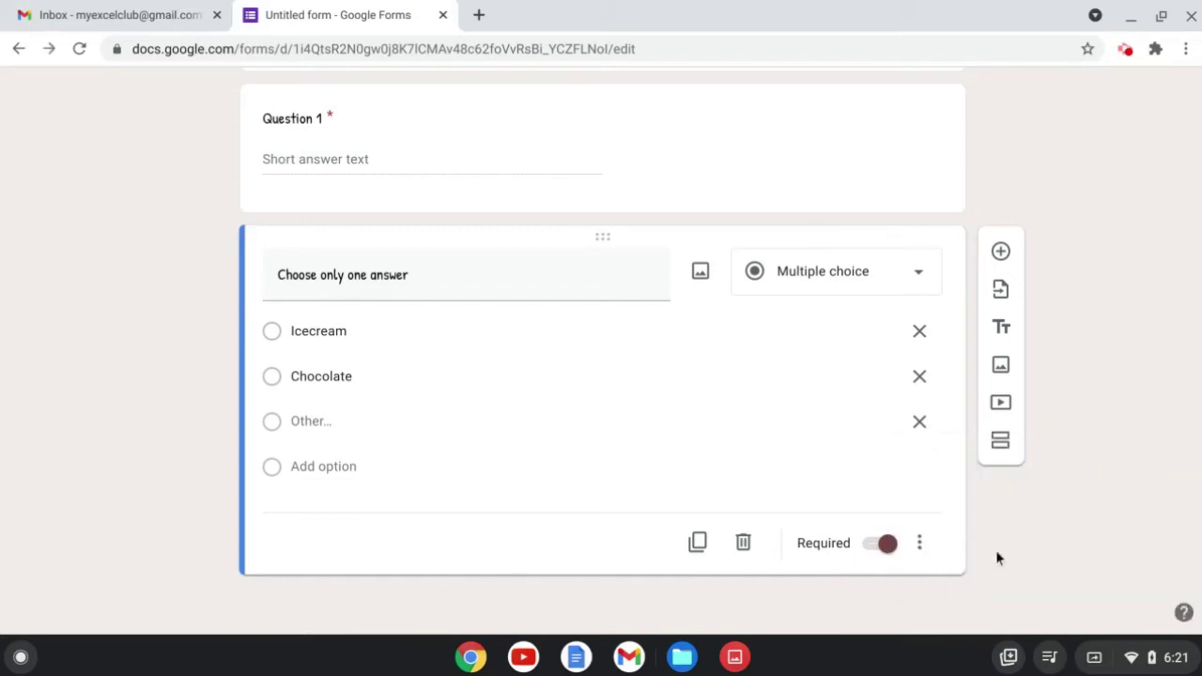
{"action": "left_click", "coordinate": [1002, 259]}
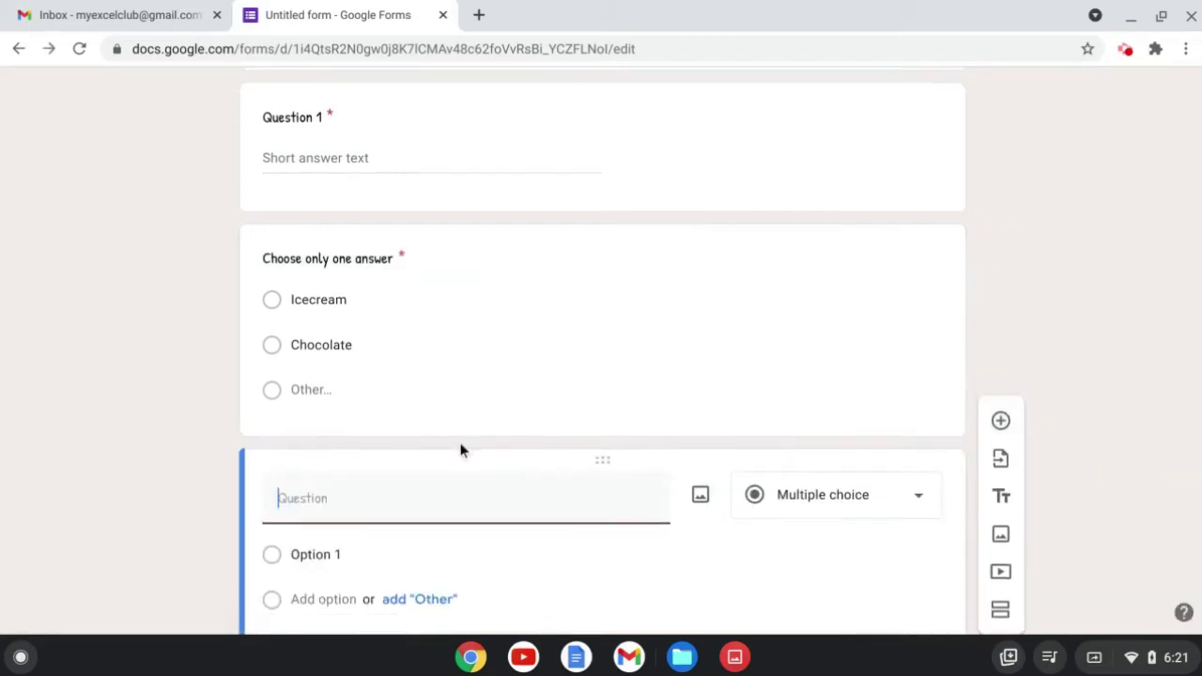
Make the new question a Checkboxes question 'Question 3' with Option 1 through Option 5.
{"action": "left_click", "coordinate": [780, 370]}
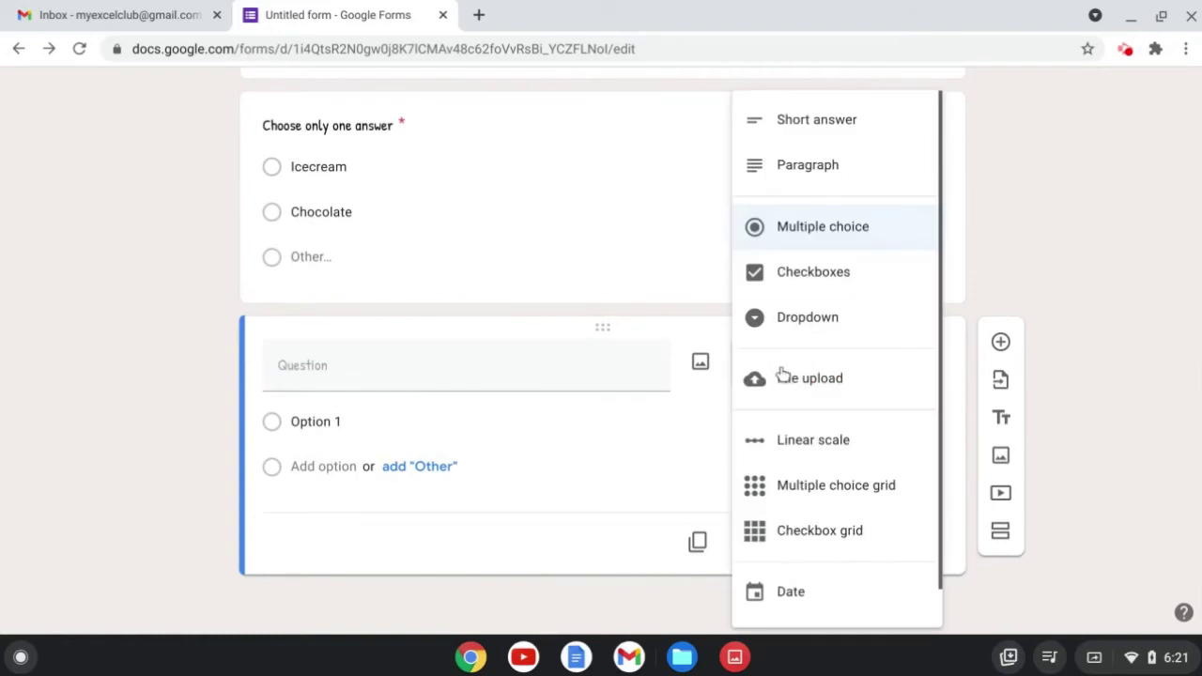
{"action": "left_click", "coordinate": [806, 277]}
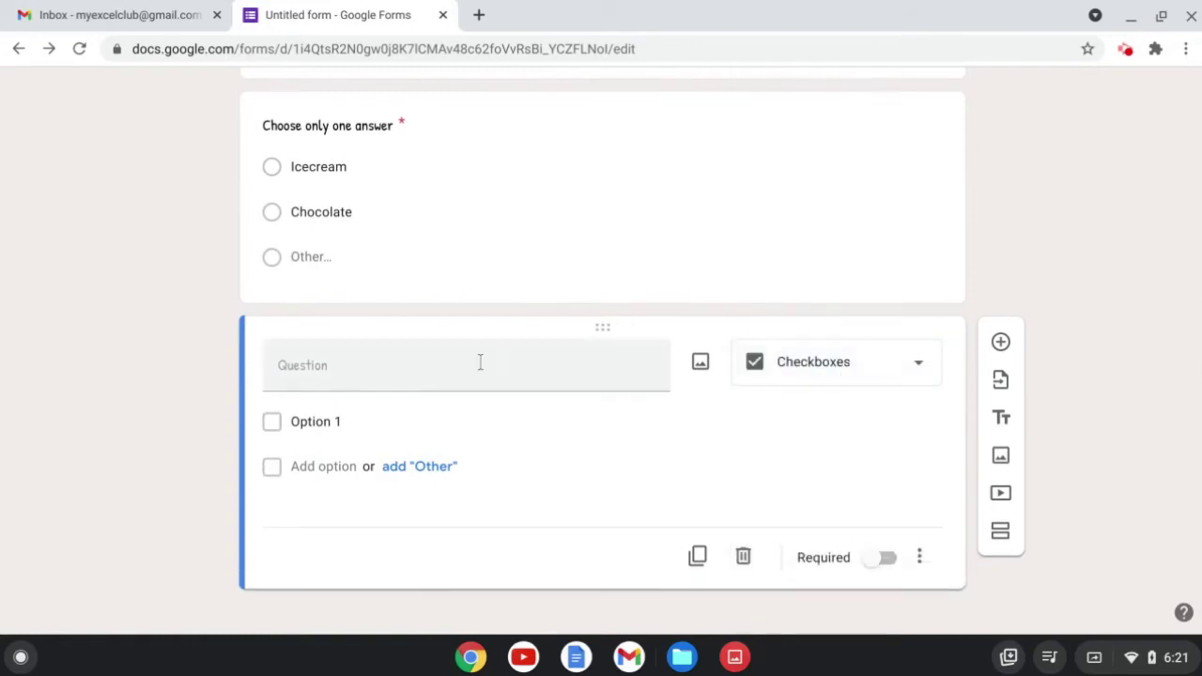
{"action": "left_click", "coordinate": [319, 366]}
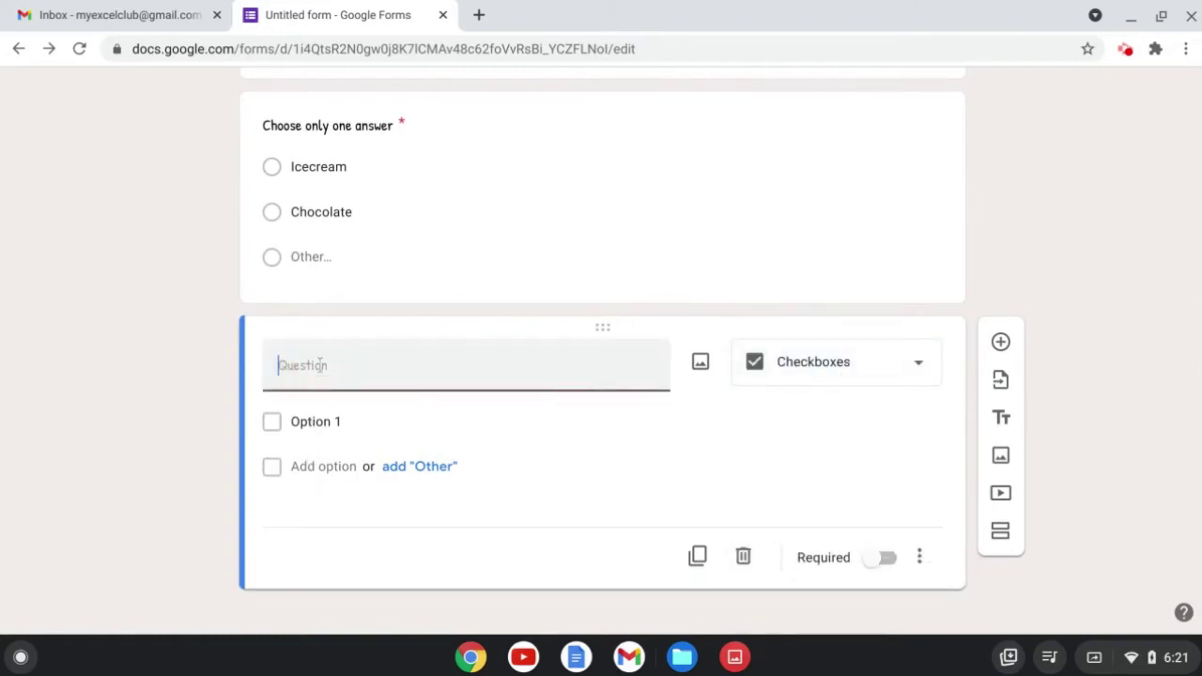
{"action": "type", "text": "Question 3"}
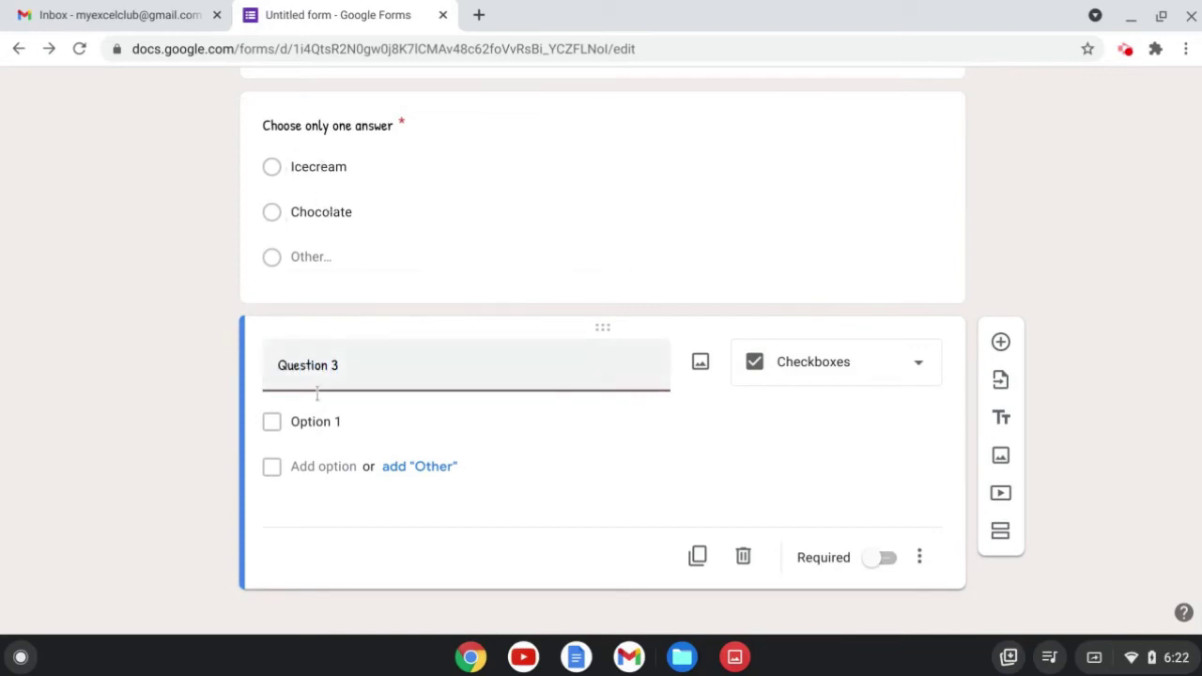
{"action": "left_click", "coordinate": [313, 468]}
{"action": "left_click", "coordinate": [322, 510]}
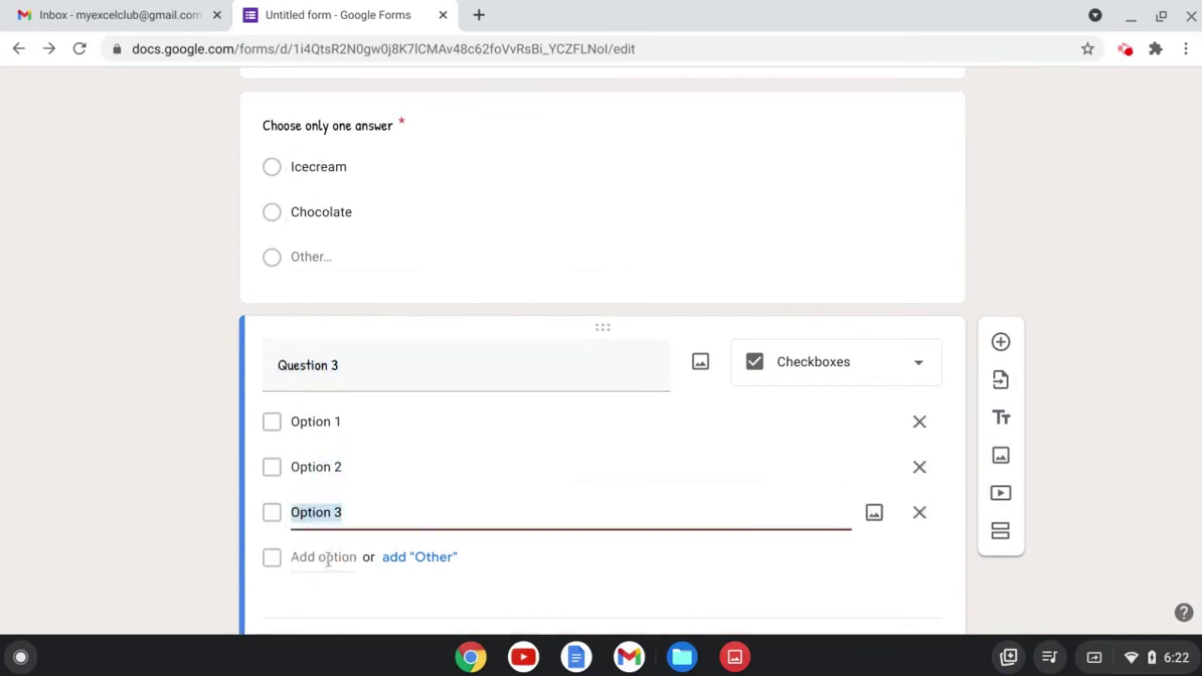
{"action": "left_click", "coordinate": [324, 556]}
{"action": "left_click", "coordinate": [324, 602]}
{"action": "scroll", "coordinate": [501, 499], "scroll_direction": "down", "scroll_amount": 2}
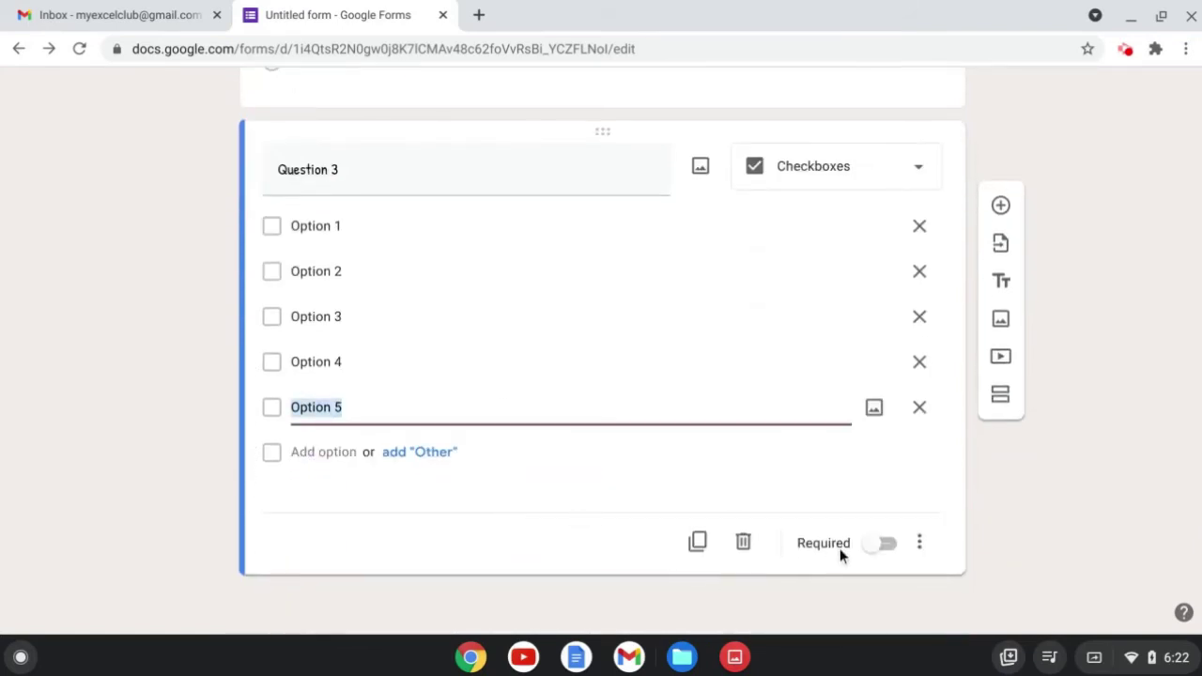
{"action": "left_click", "coordinate": [919, 544]}
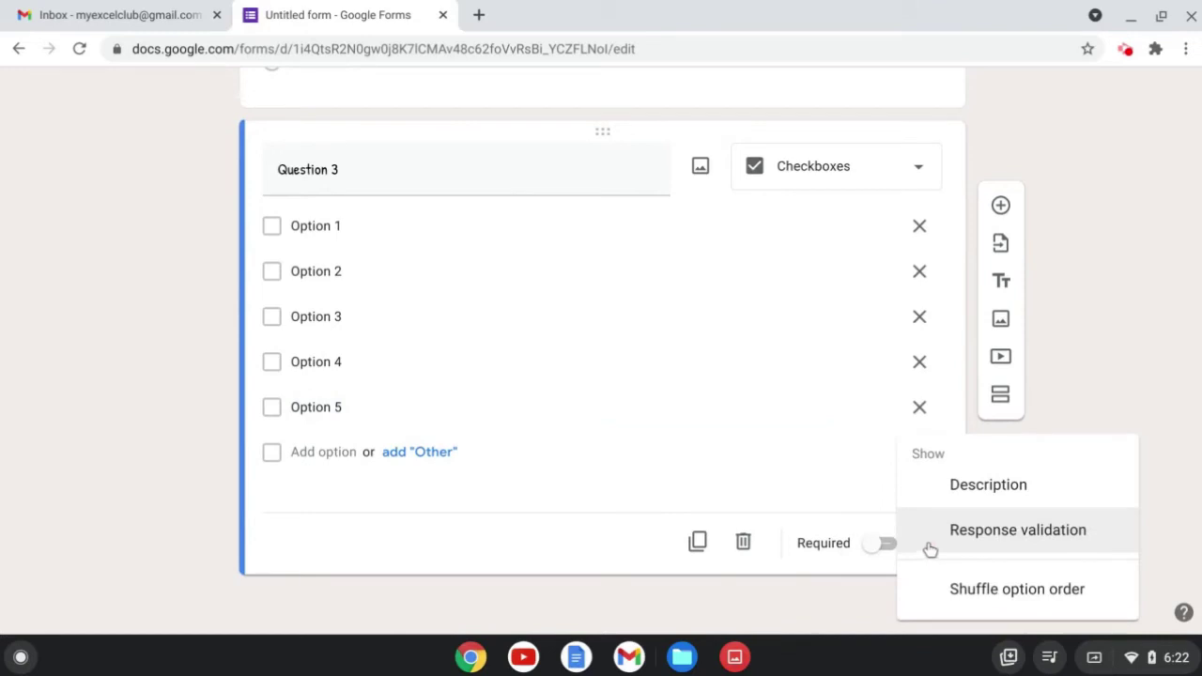
Limit Question 3 to at most 2 selections with error text 'Test', then try reordering Question 1.
{"action": "left_click", "coordinate": [1000, 538]}
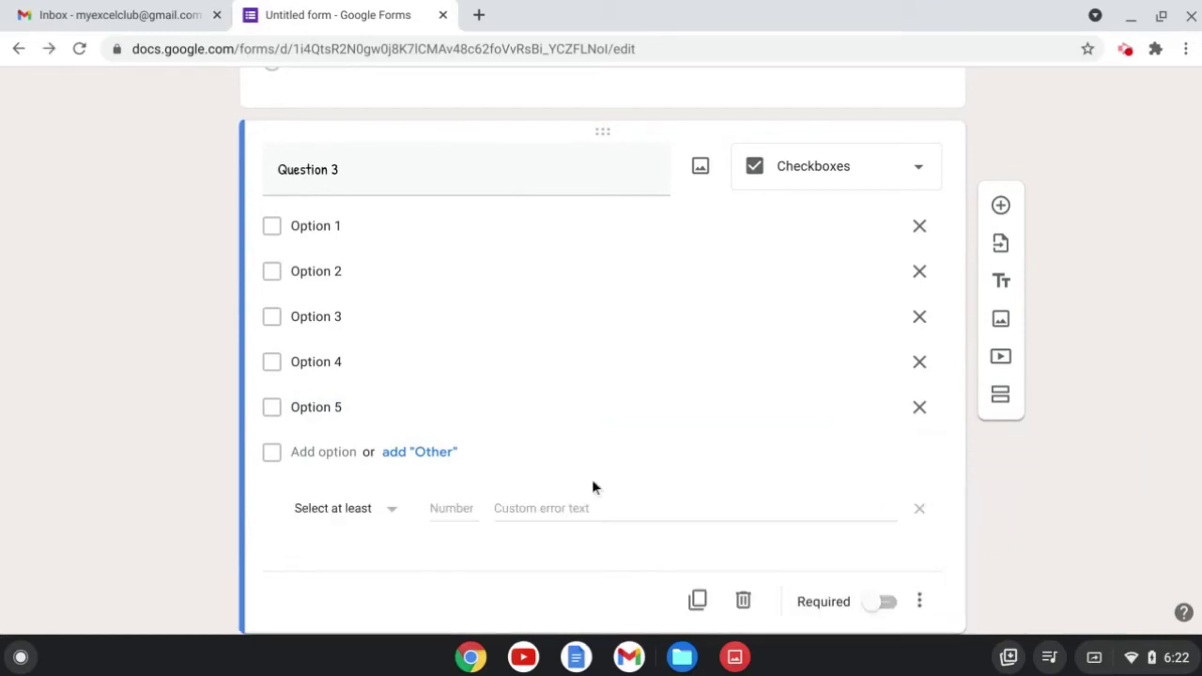
{"action": "left_click", "coordinate": [395, 455]}
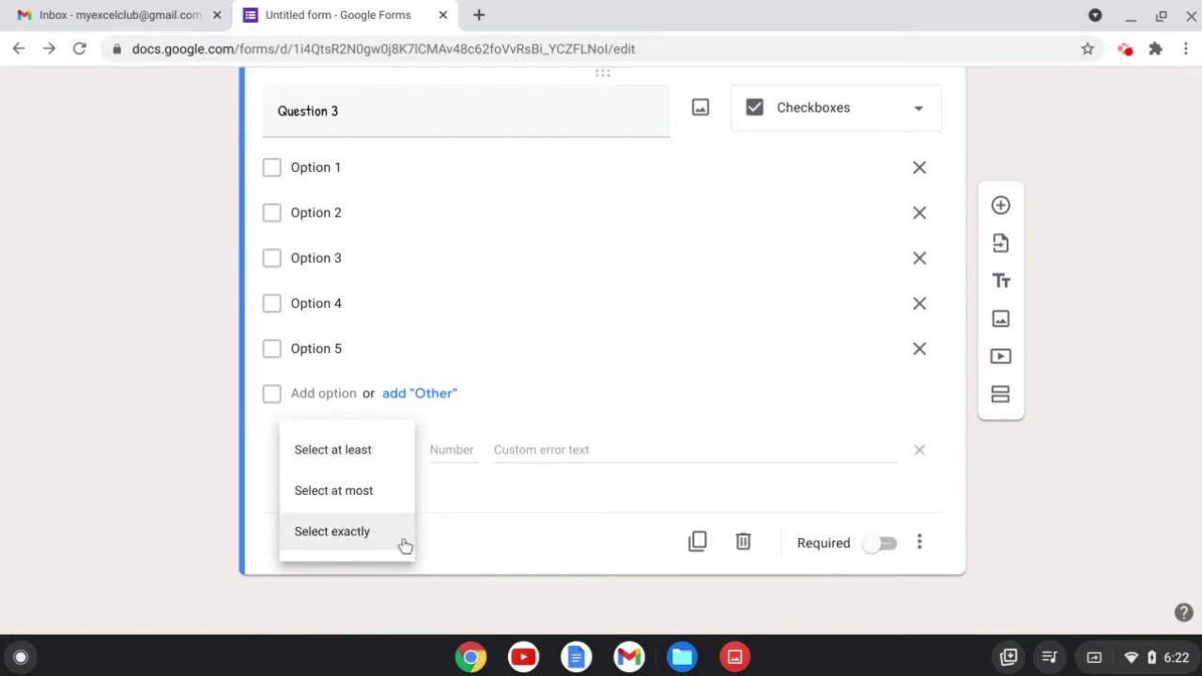
{"action": "left_click", "coordinate": [392, 494]}
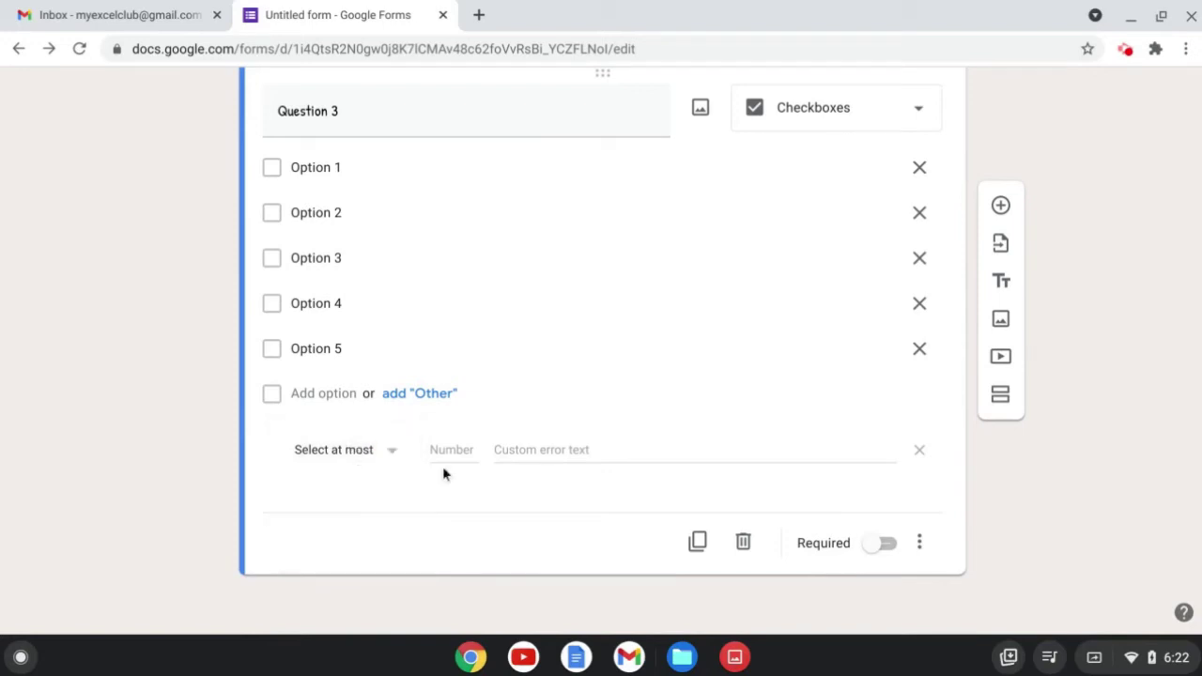
{"action": "left_click", "coordinate": [453, 450]}
{"action": "type", "text": "2"}
{"action": "left_click", "coordinate": [555, 454]}
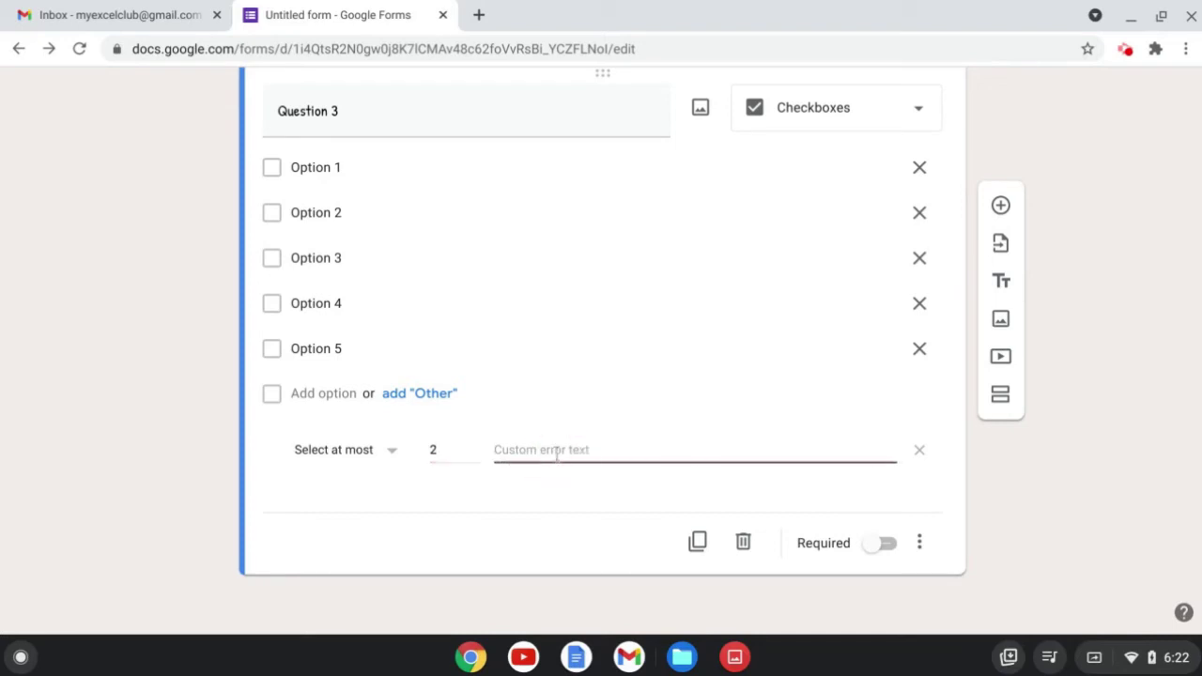
{"action": "type", "text": "Test"}
{"action": "scroll", "coordinate": [1132, 329], "scroll_direction": "up", "scroll_amount": 5}
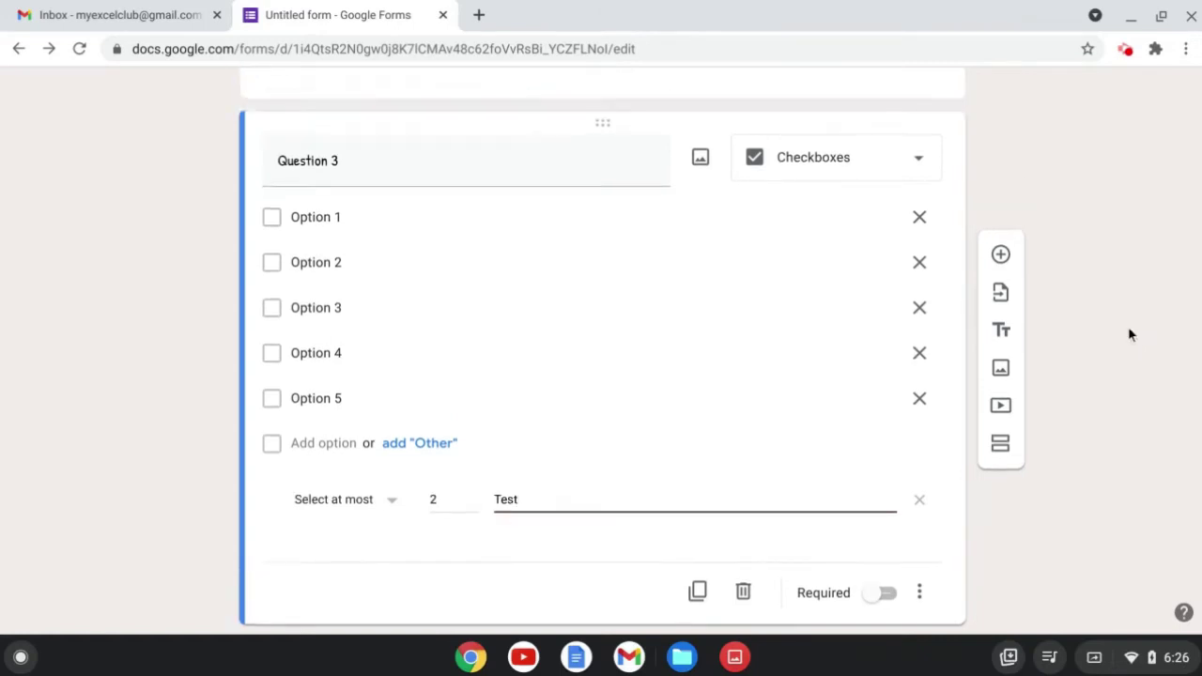
{"action": "left_click_drag", "start_coordinate": [620, 242], "coordinate": [604, 280]}
Add a linear scale question after Question 3 titled 'Question 4'.
{"action": "scroll", "coordinate": [603, 285], "scroll_direction": "up", "scroll_amount": 3}
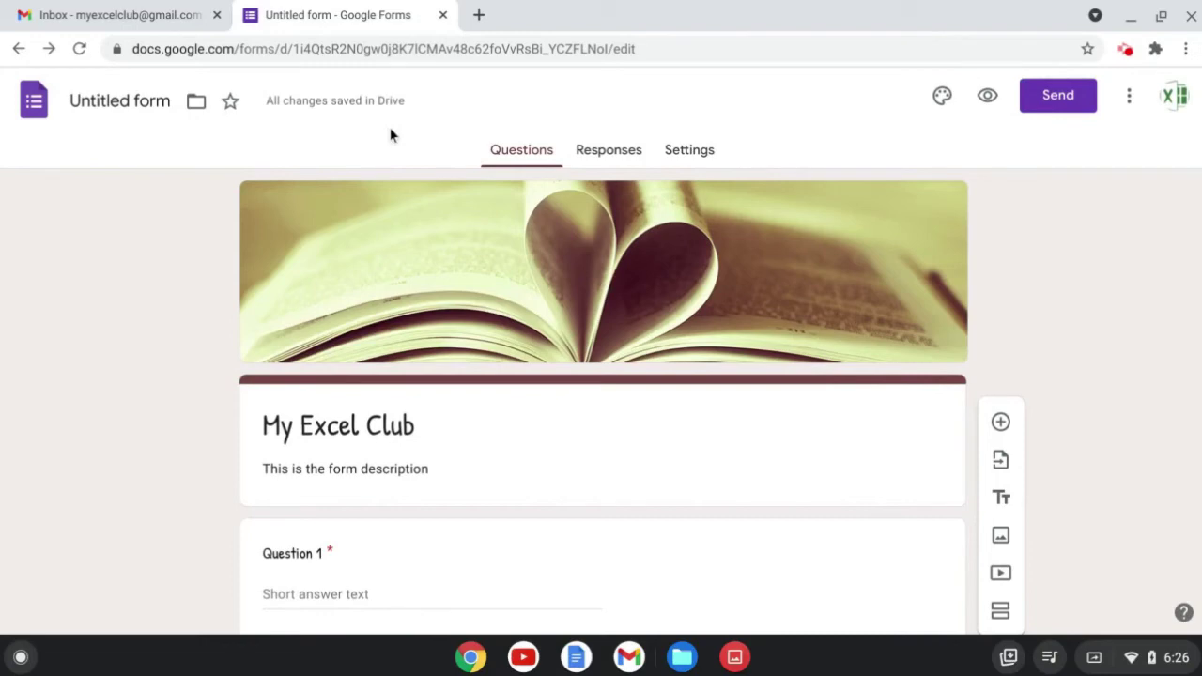
{"action": "scroll", "coordinate": [148, 297], "scroll_direction": "down", "scroll_amount": 9}
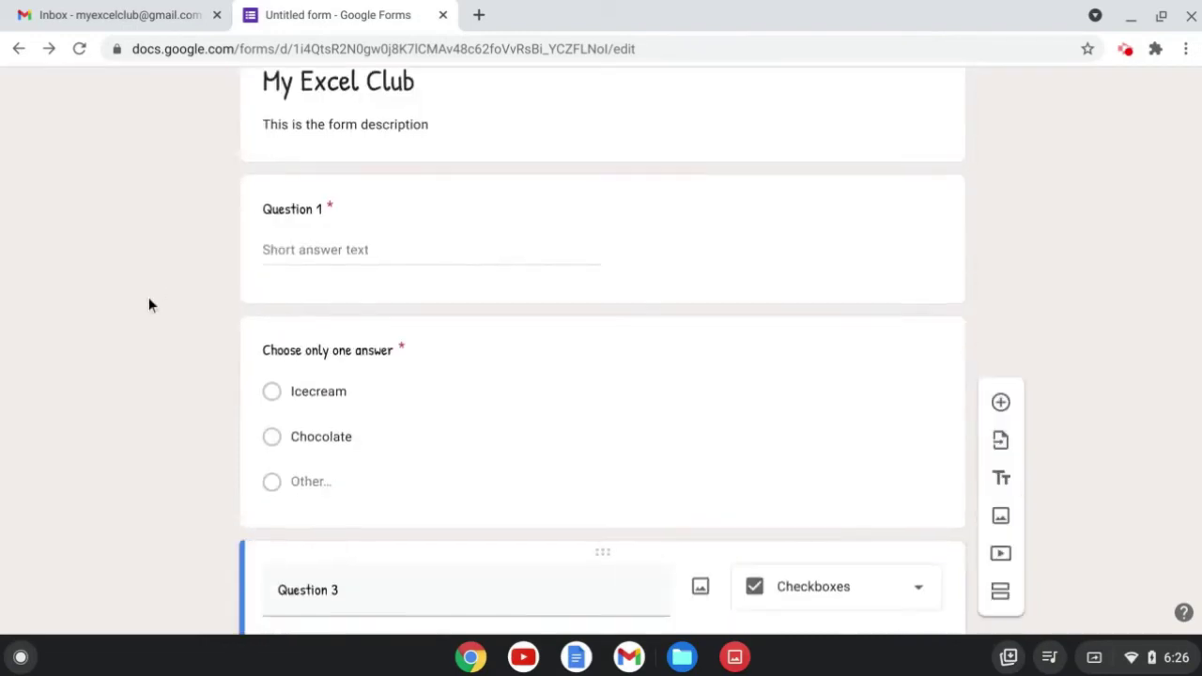
{"action": "left_click", "coordinate": [1000, 207]}
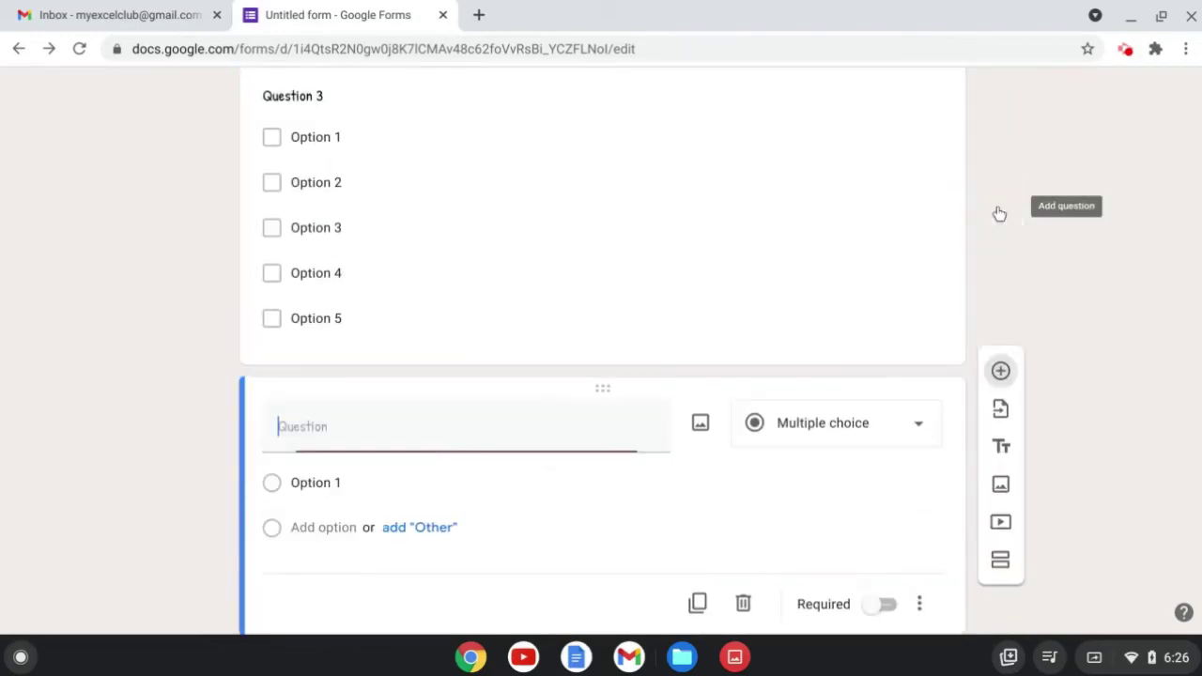
{"action": "left_click", "coordinate": [859, 422]}
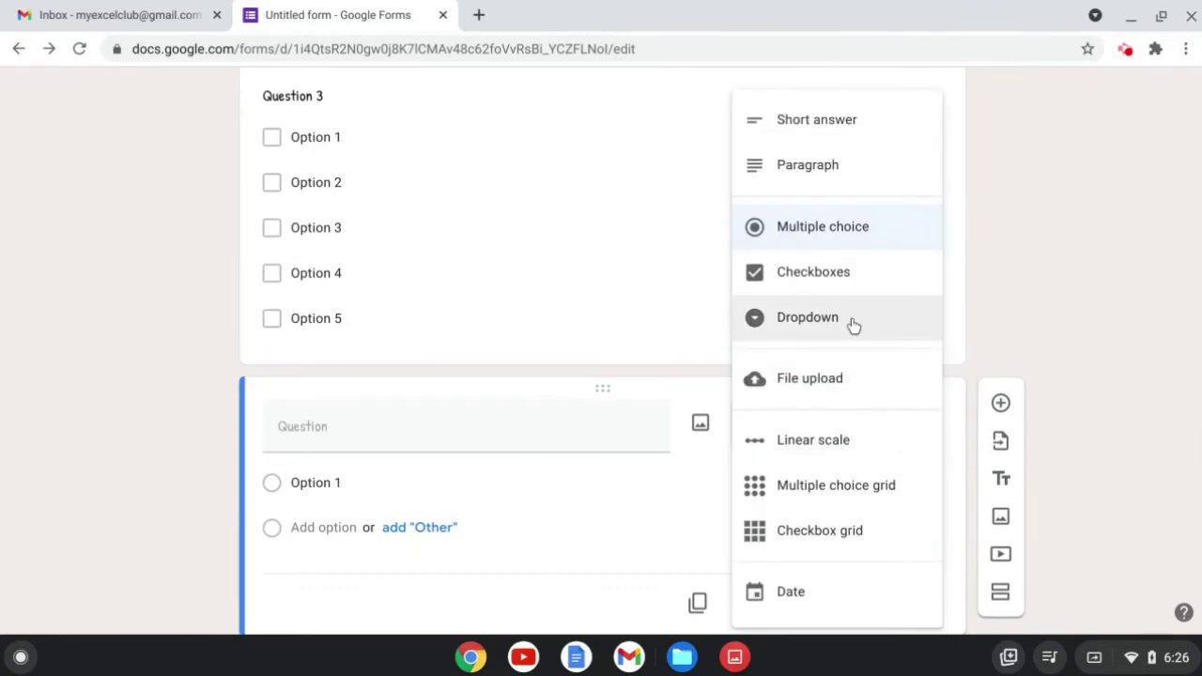
{"action": "left_click", "coordinate": [878, 446]}
{"action": "left_click", "coordinate": [457, 425]}
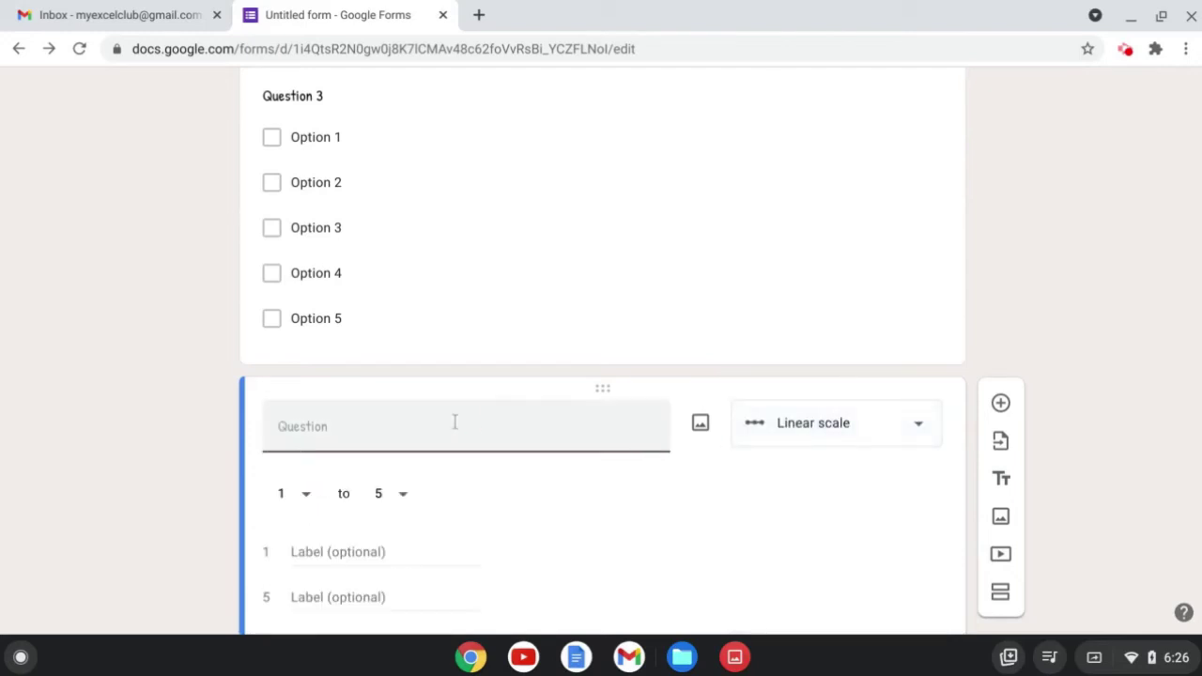
{"action": "type", "text": "Question 4"}
Set the scale from 1 to 10 with end labels Lowest and Highest, then add another question.
{"action": "left_click", "coordinate": [302, 493]}
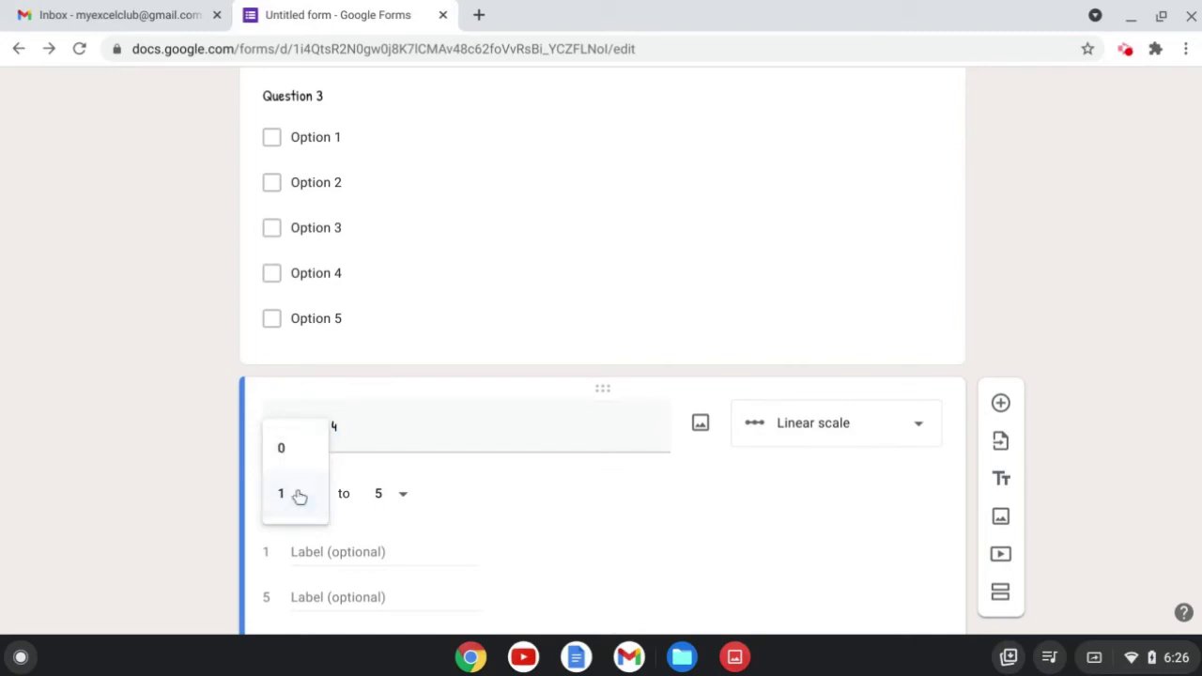
{"action": "left_click", "coordinate": [298, 496]}
{"action": "left_click", "coordinate": [411, 372]}
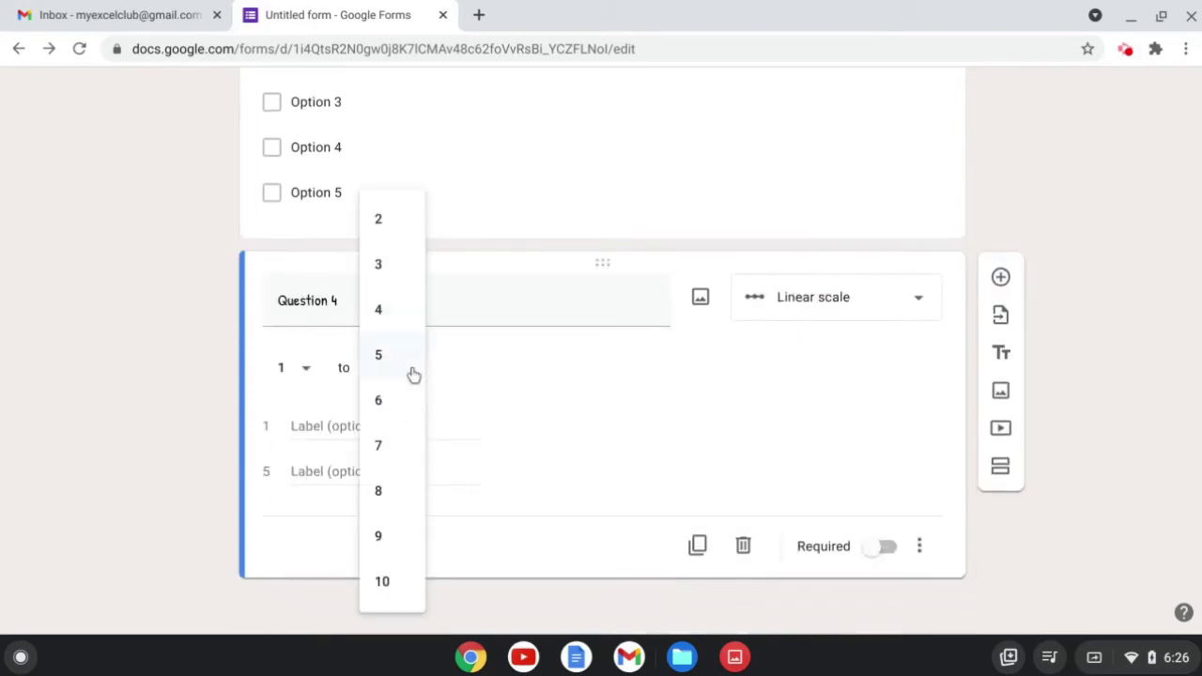
{"action": "left_click", "coordinate": [401, 592]}
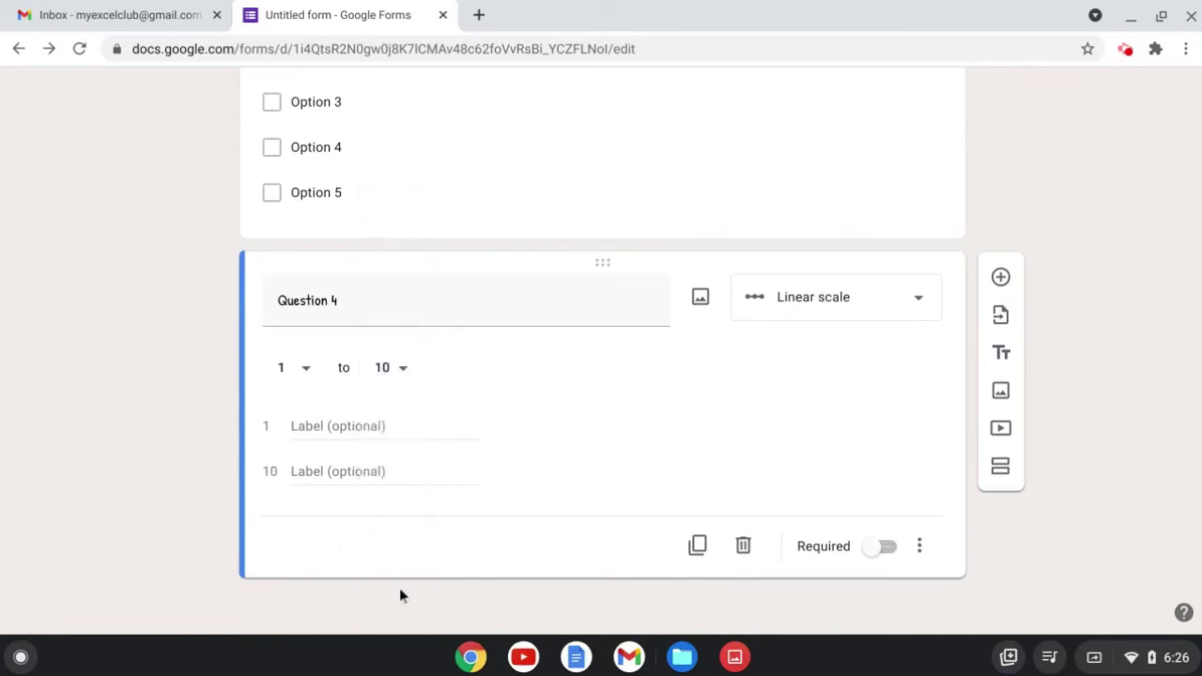
{"action": "left_click", "coordinate": [372, 423]}
{"action": "type", "text": "4"}
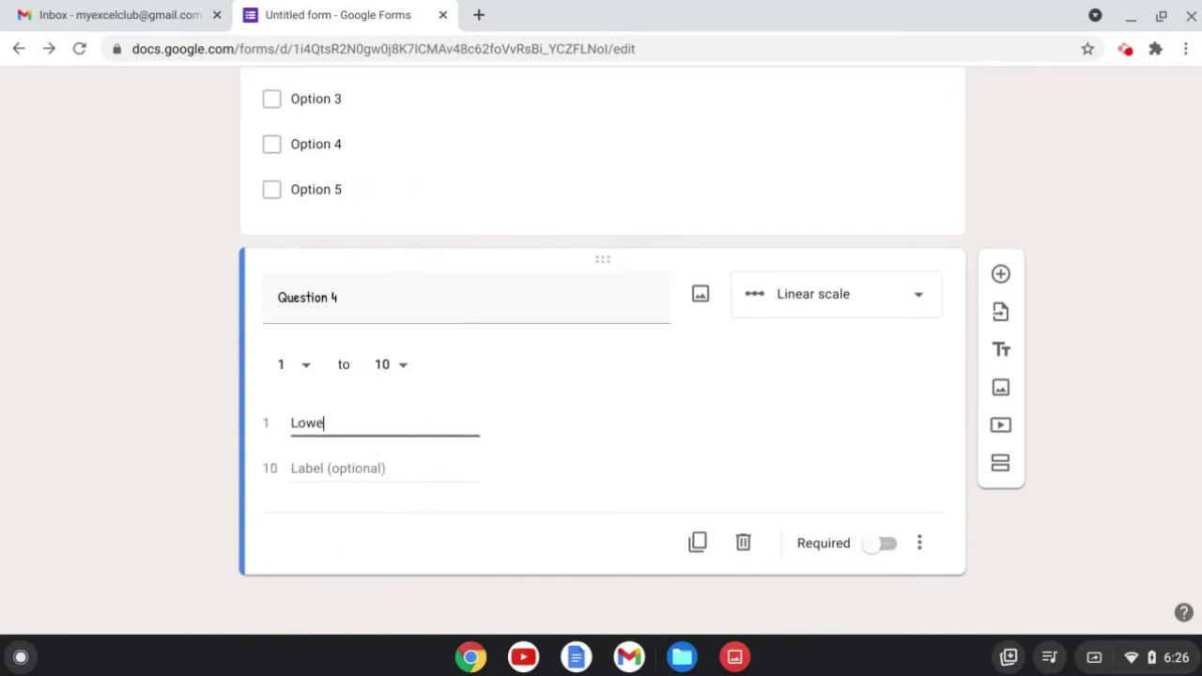
{"action": "key", "text": "Tab"}
{"action": "type", "text": "High"}
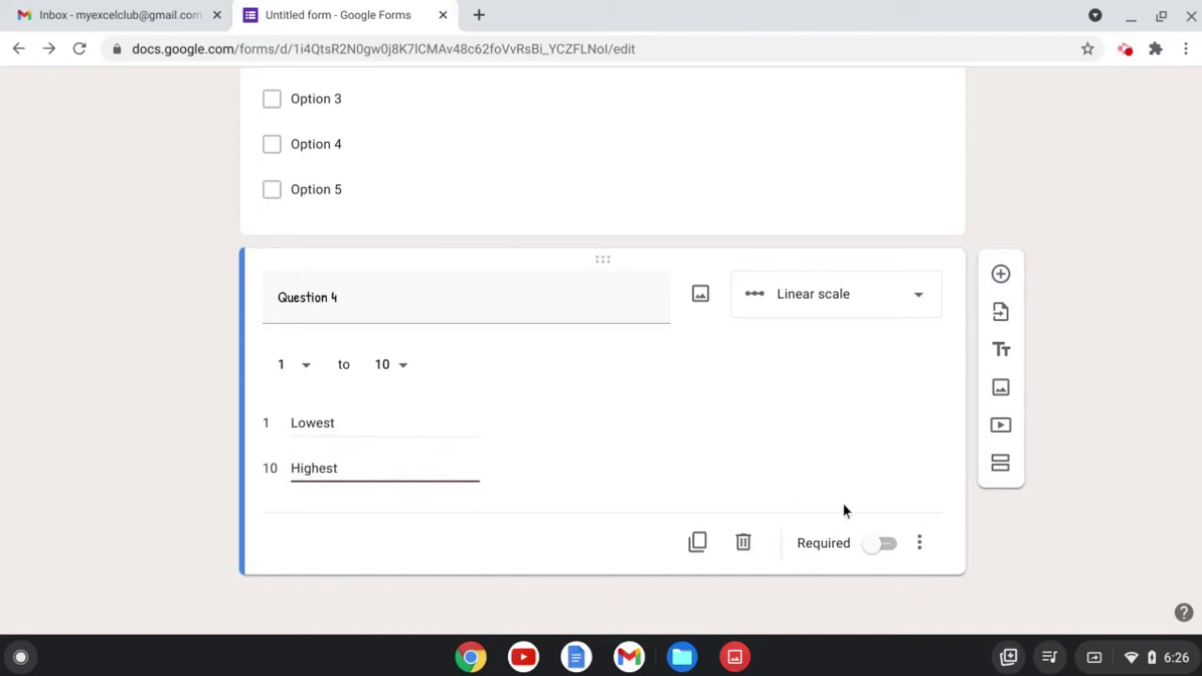
{"action": "left_click", "coordinate": [1000, 275]}
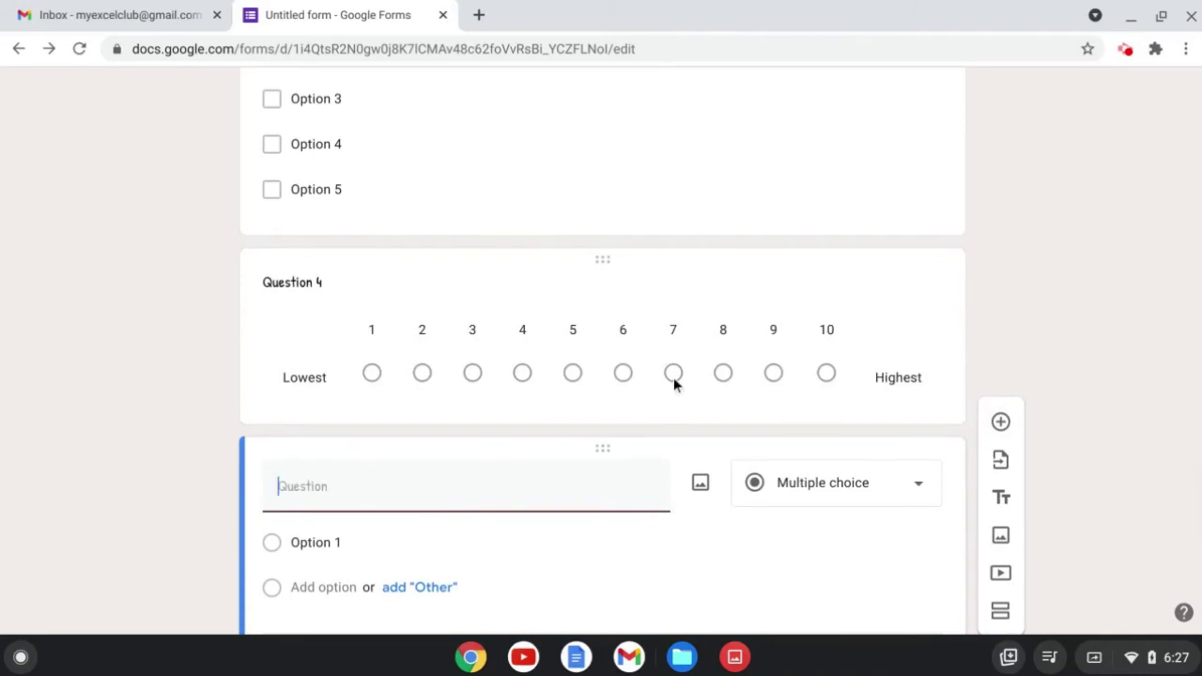
Make the new question a Date question and start its title.
{"action": "left_click", "coordinate": [803, 361]}
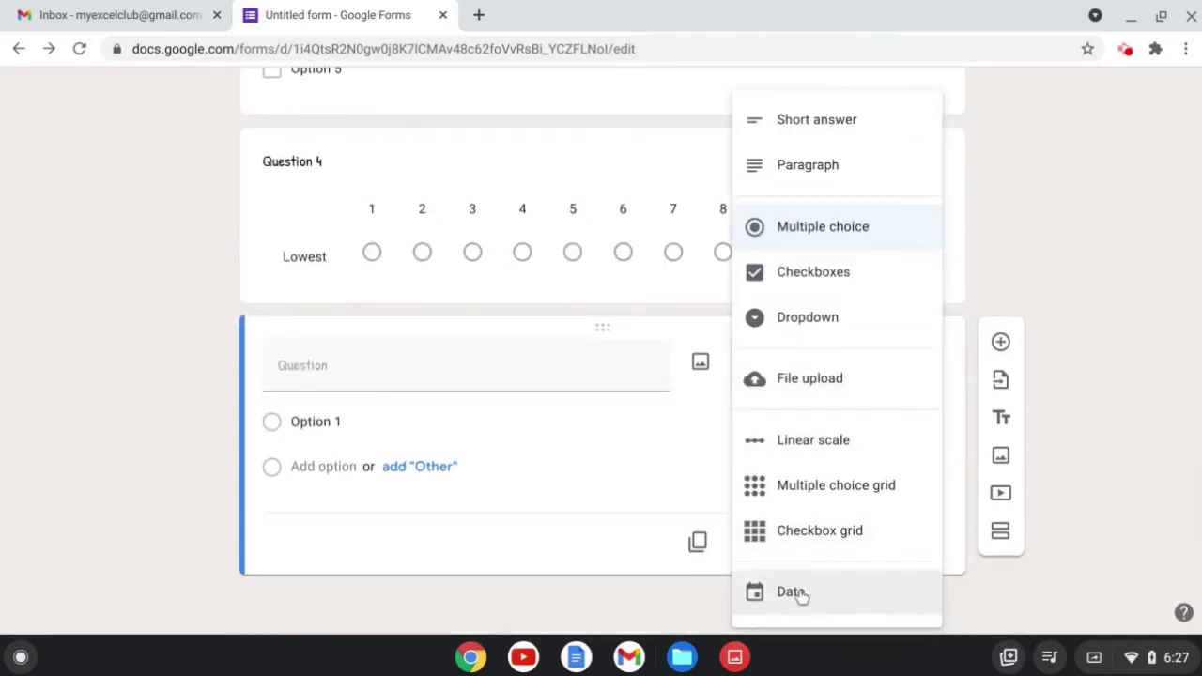
{"action": "left_click", "coordinate": [797, 592]}
{"action": "left_click", "coordinate": [473, 429]}
{"action": "type", "text": "Date"}
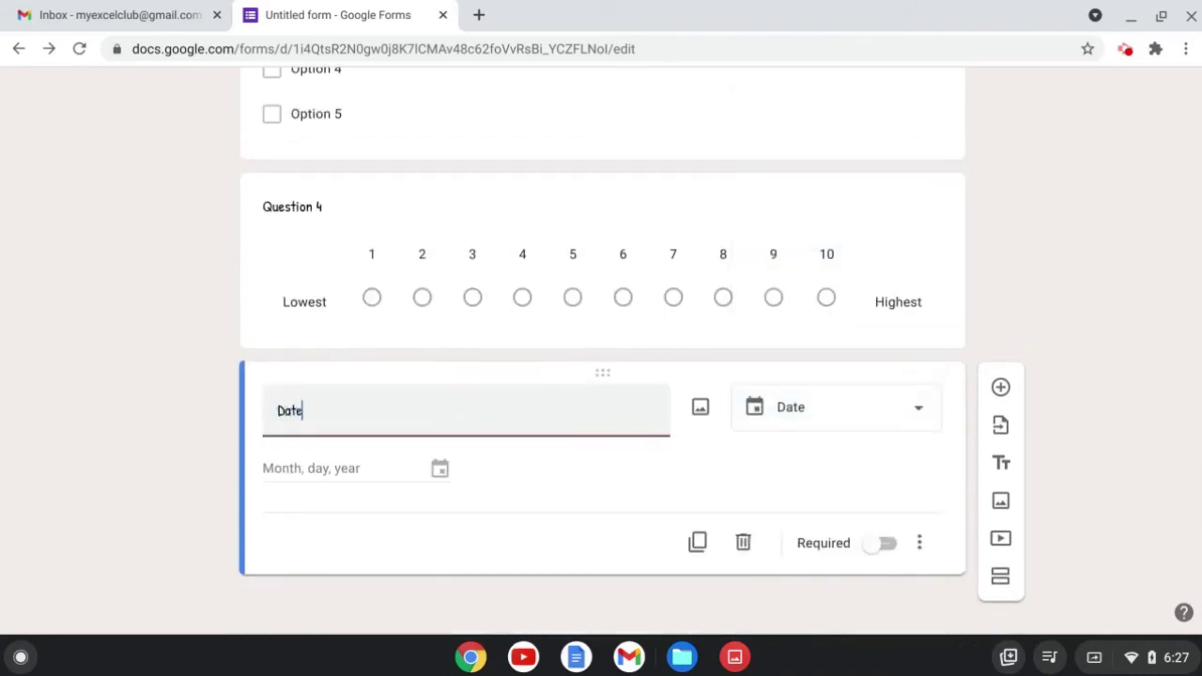
Upload the 2021 calendar image from the device into the form.
{"action": "left_click", "coordinate": [1001, 503]}
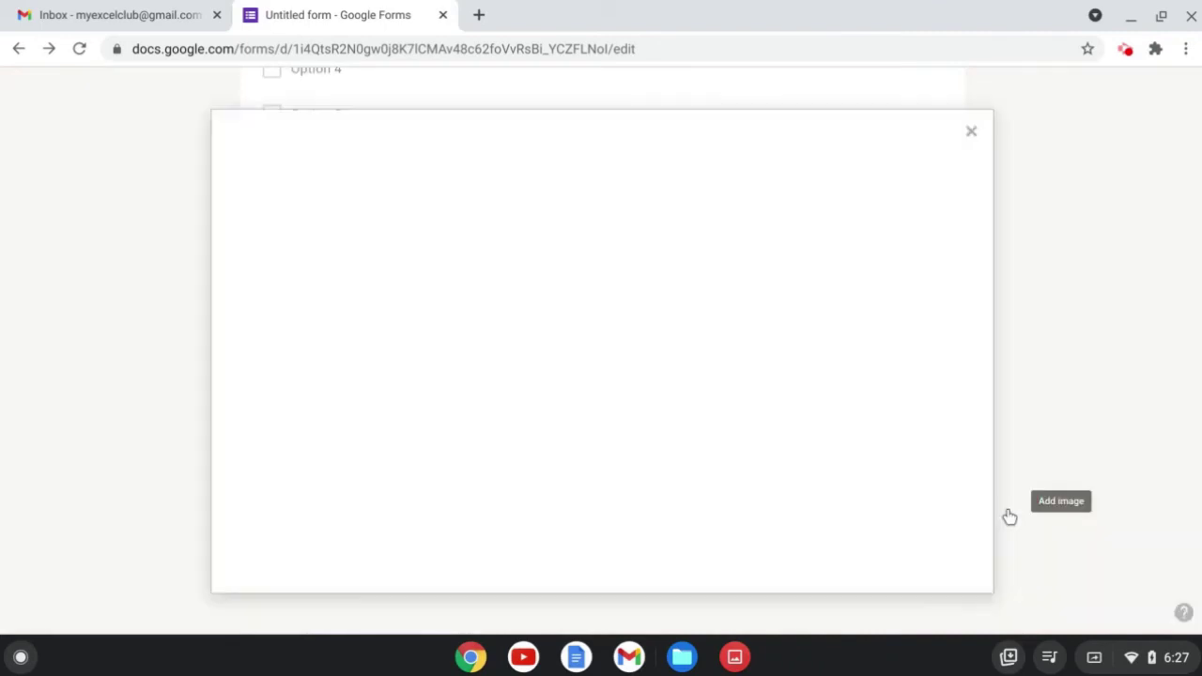
{"action": "left_click", "coordinate": [601, 467]}
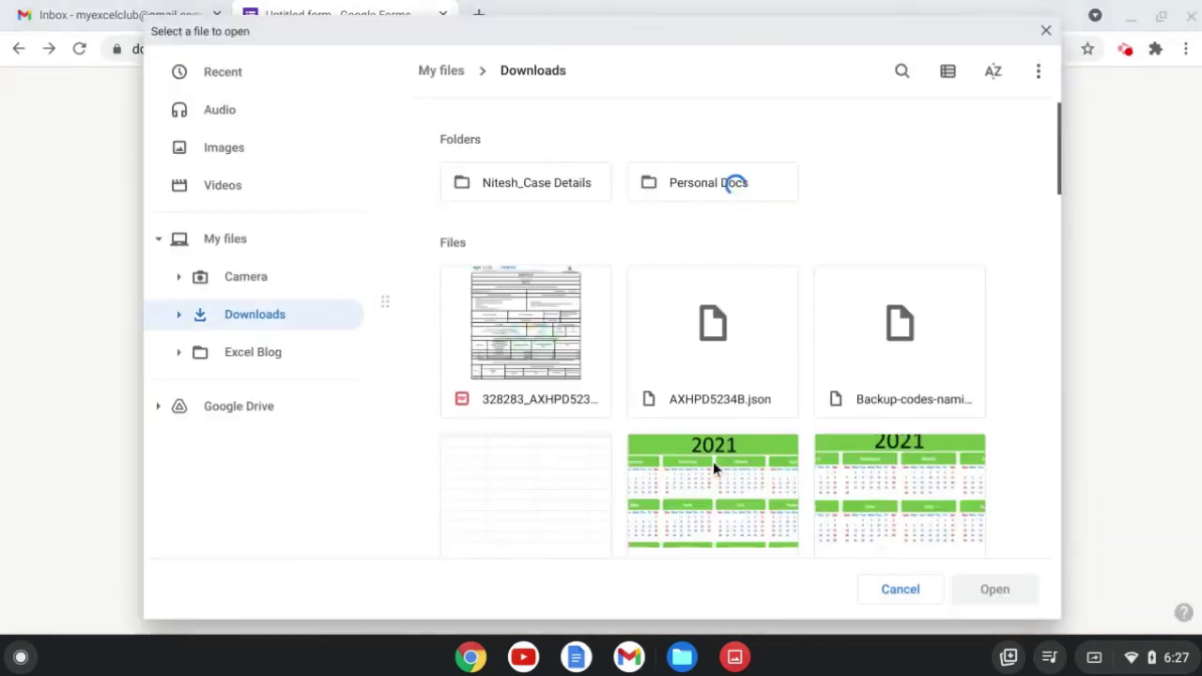
{"action": "left_click", "coordinate": [869, 491]}
{"action": "left_click", "coordinate": [994, 588]}
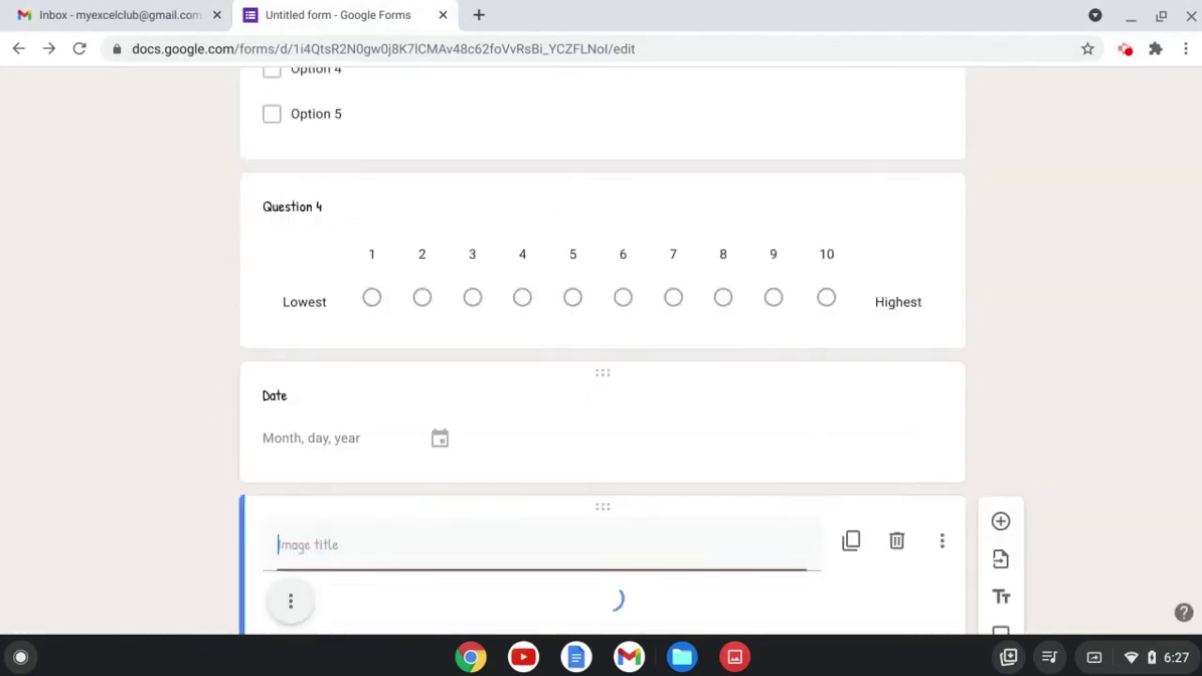
{"action": "scroll", "coordinate": [960, 427], "scroll_direction": "down", "scroll_amount": 4}
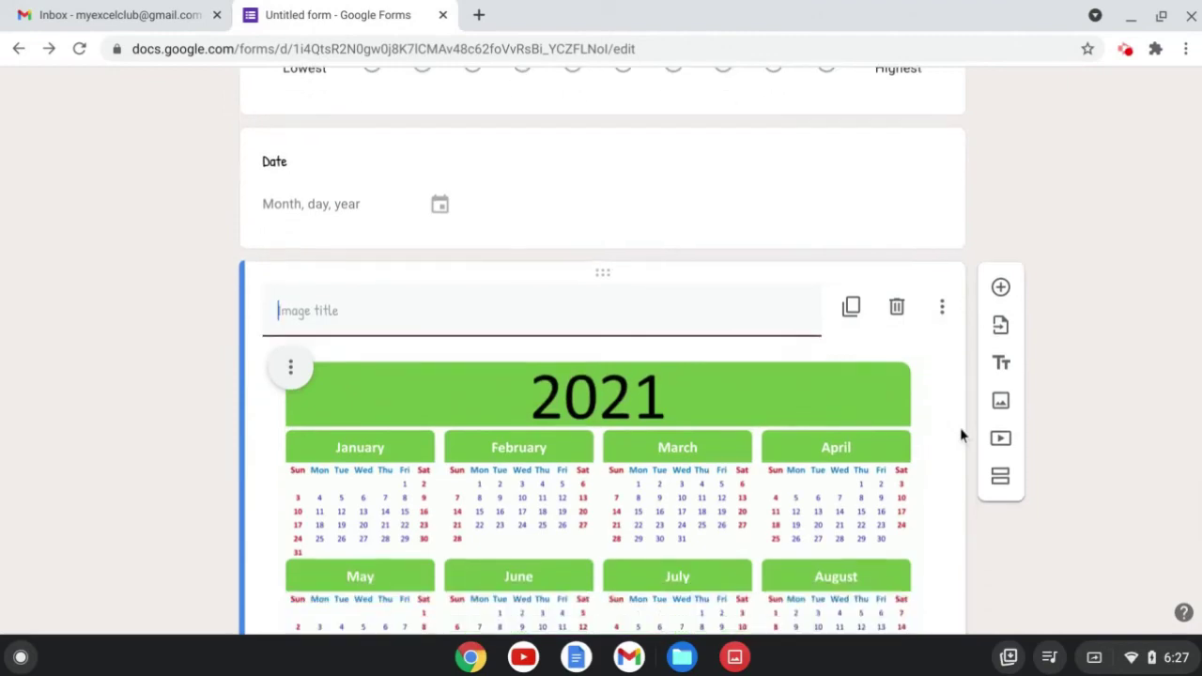
{"action": "scroll", "coordinate": [968, 416], "scroll_direction": "up", "scroll_amount": 10}
{"action": "scroll", "coordinate": [1024, 298], "scroll_direction": "up", "scroll_amount": 5}
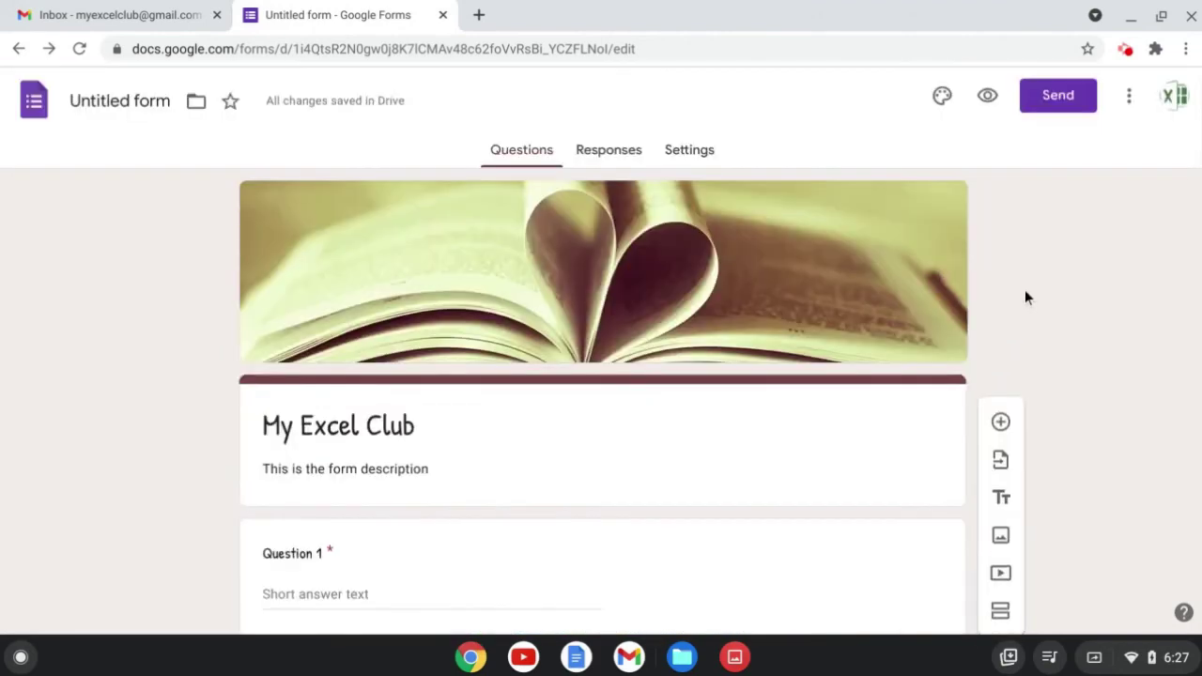
{"action": "left_click", "coordinate": [986, 98]}
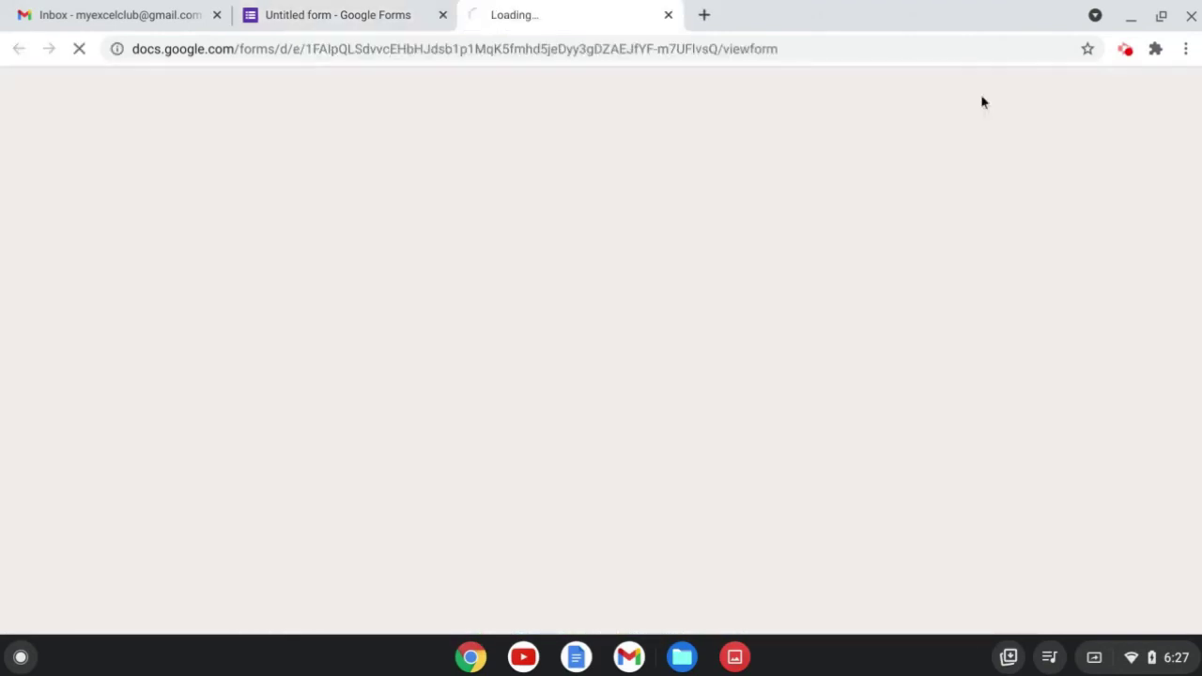
{"action": "scroll", "coordinate": [970, 216], "scroll_direction": "down", "scroll_amount": 8}
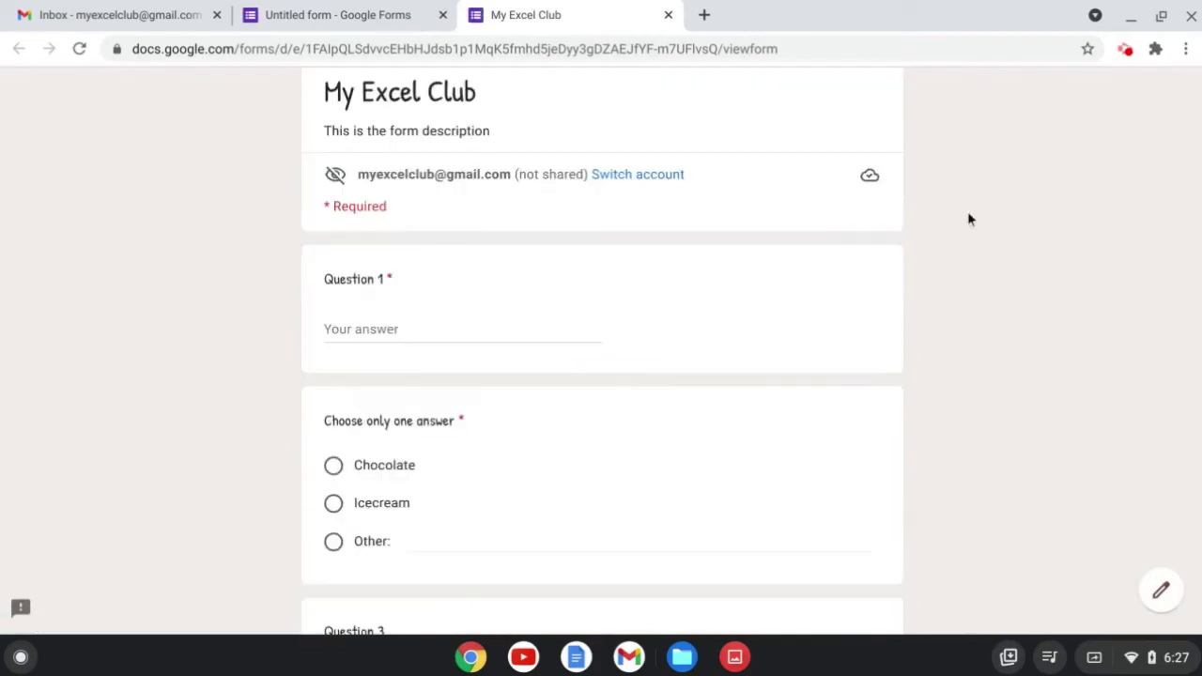
{"action": "scroll", "coordinate": [970, 219], "scroll_direction": "down", "scroll_amount": 3}
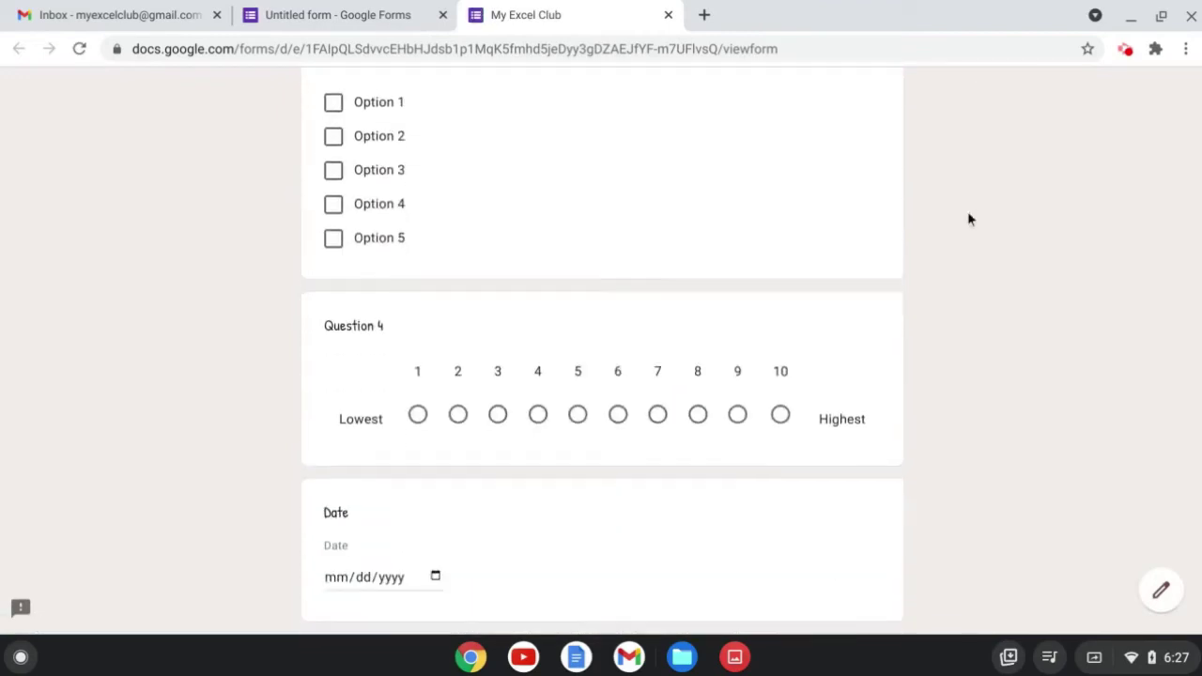
{"action": "scroll", "coordinate": [970, 219], "scroll_direction": "up", "scroll_amount": 7}
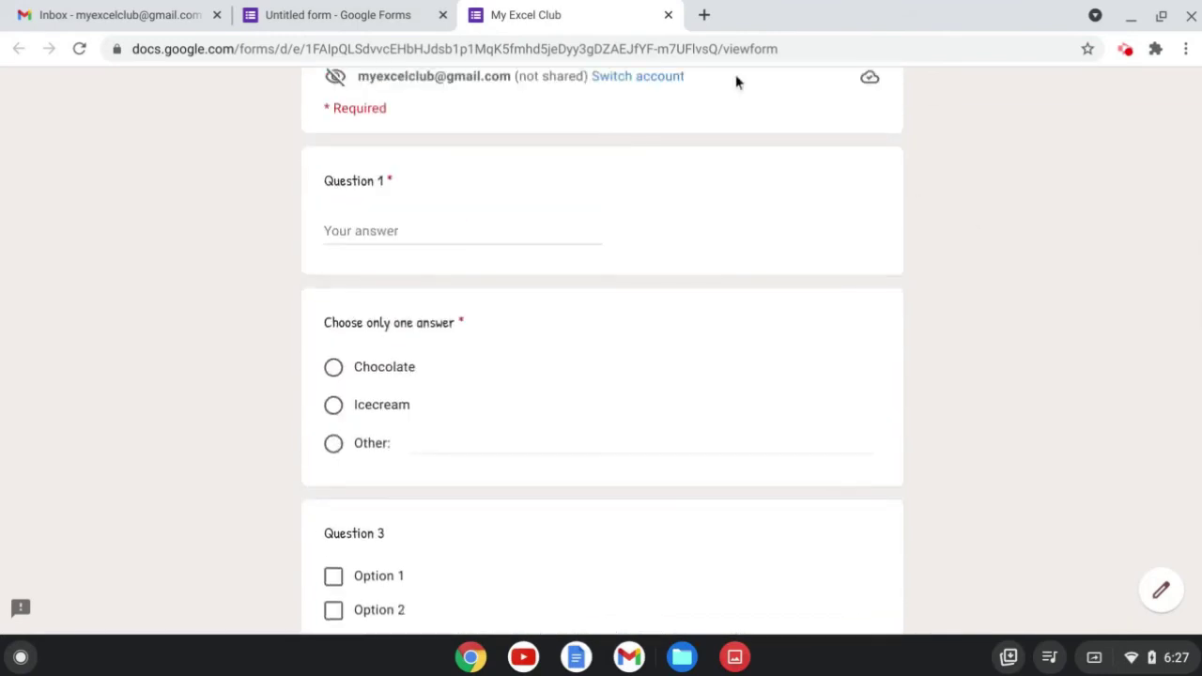
{"action": "left_click", "coordinate": [668, 15]}
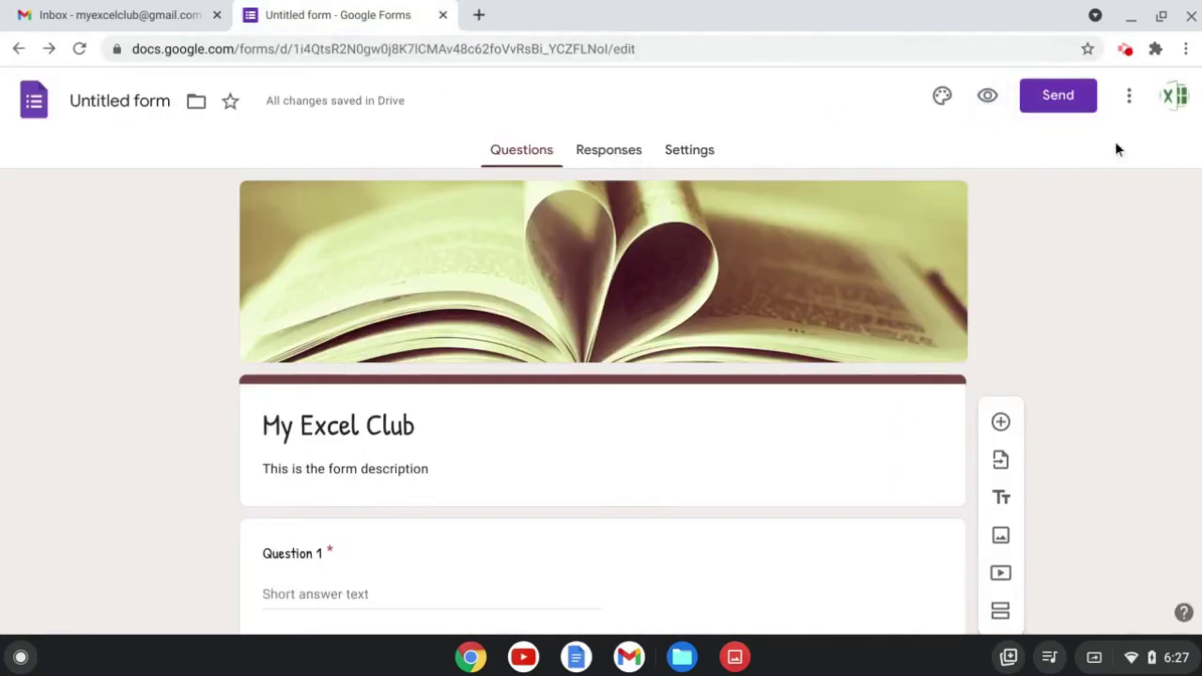
Build a pre-filled link with Other selected and Question 4 set to 10, then copy it.
{"action": "left_click", "coordinate": [1130, 99]}
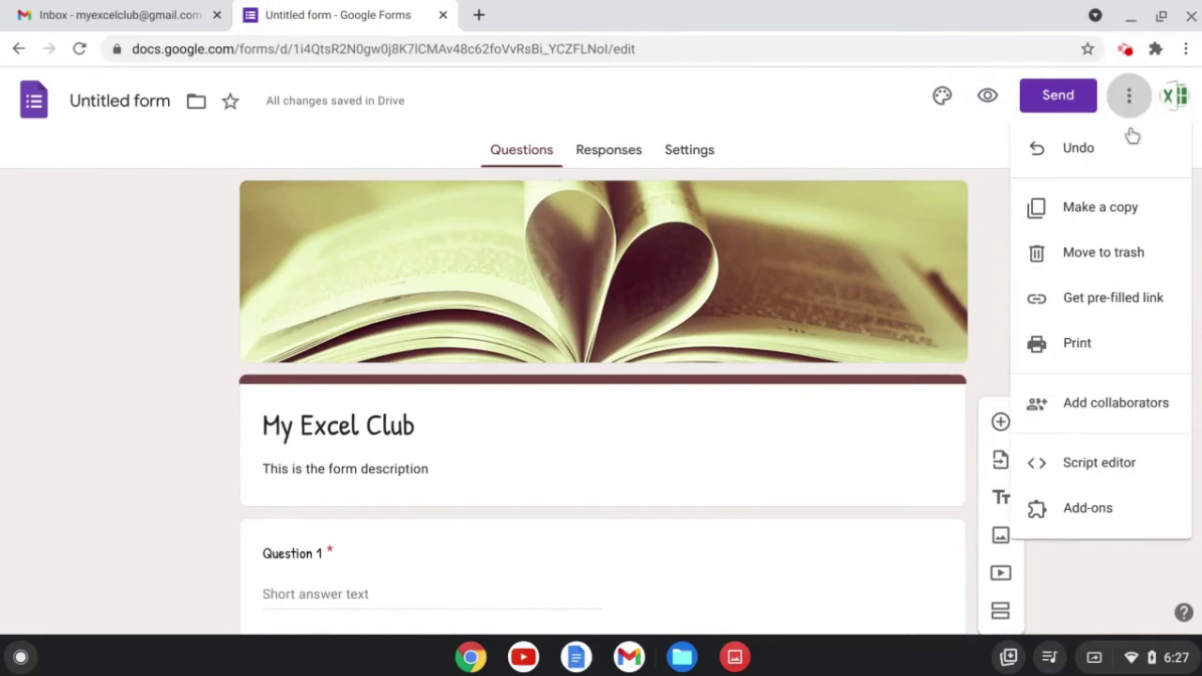
{"action": "left_click", "coordinate": [1131, 308]}
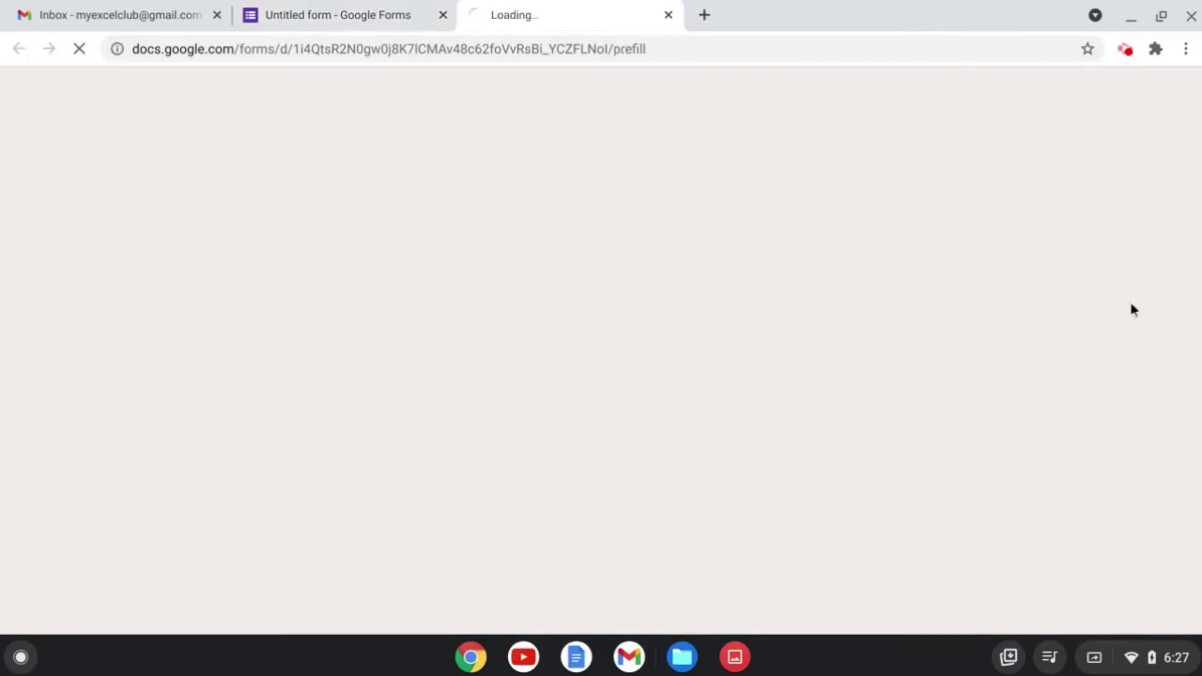
{"action": "scroll", "coordinate": [676, 324], "scroll_direction": "down", "scroll_amount": 4}
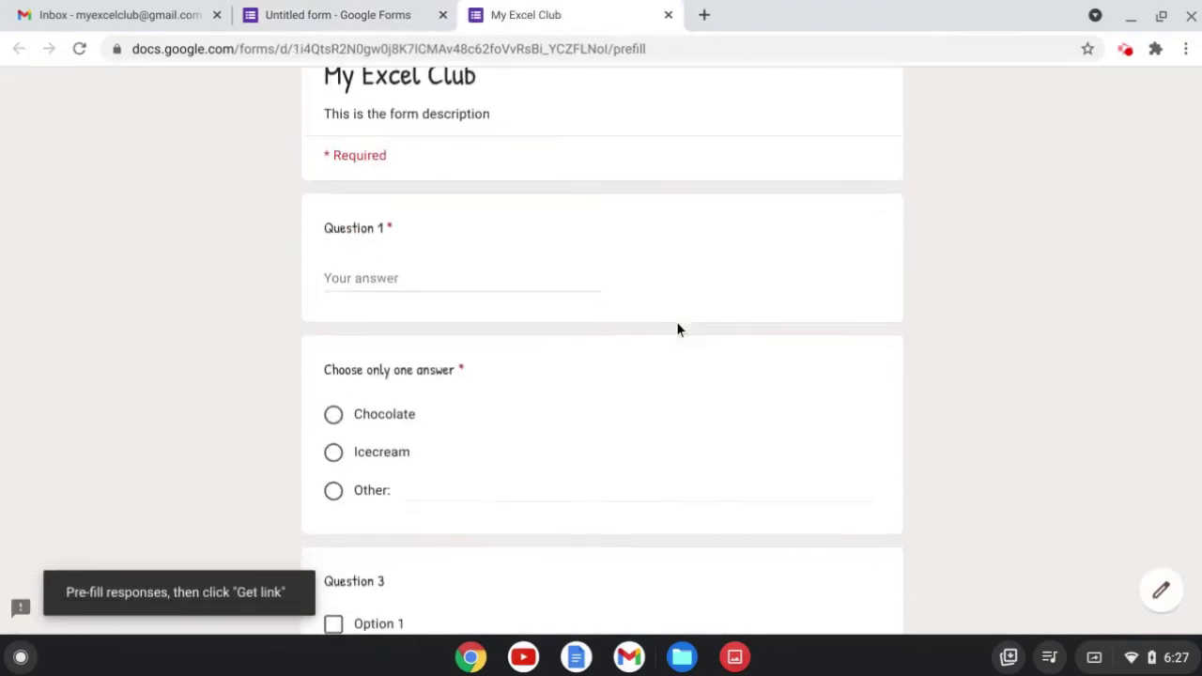
{"action": "left_click", "coordinate": [507, 396]}
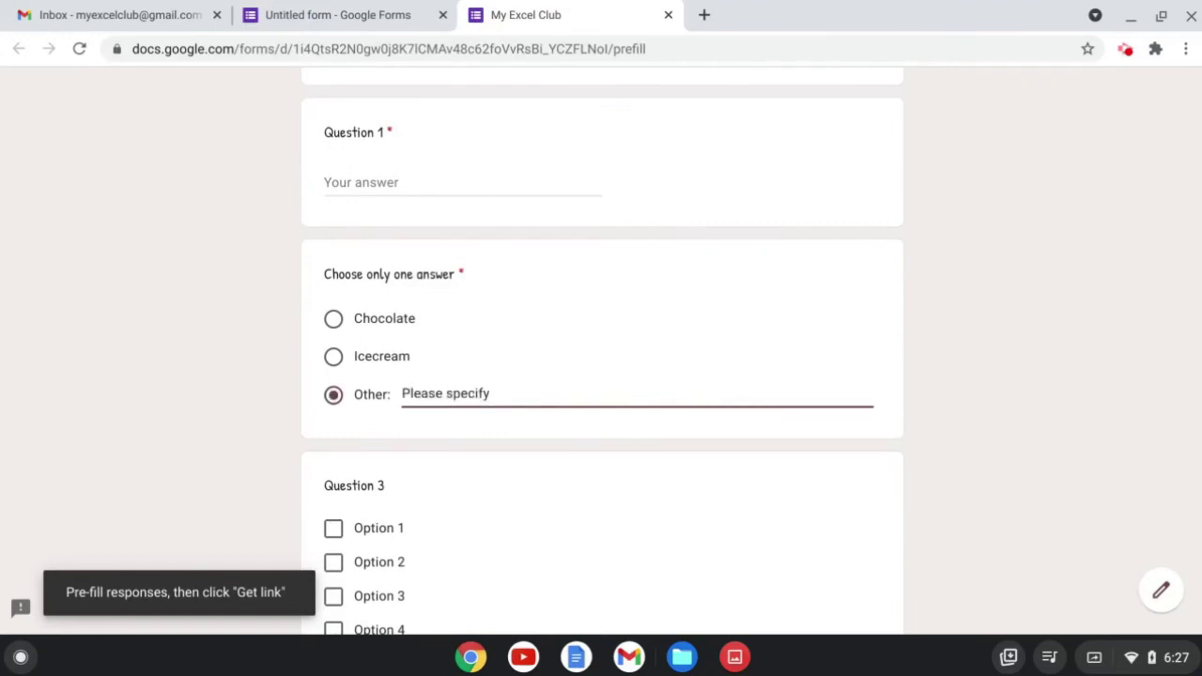
{"action": "scroll", "coordinate": [504, 400], "scroll_direction": "down", "scroll_amount": 4}
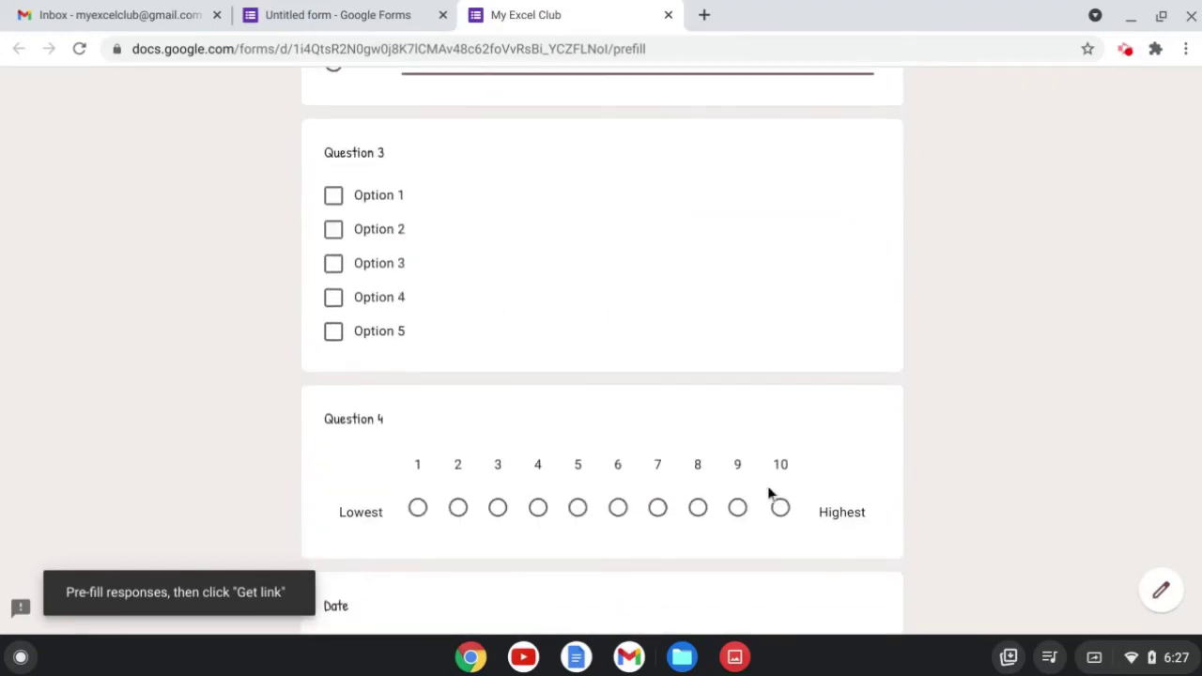
{"action": "left_click", "coordinate": [780, 515]}
{"action": "scroll", "coordinate": [780, 517], "scroll_direction": "down", "scroll_amount": 4}
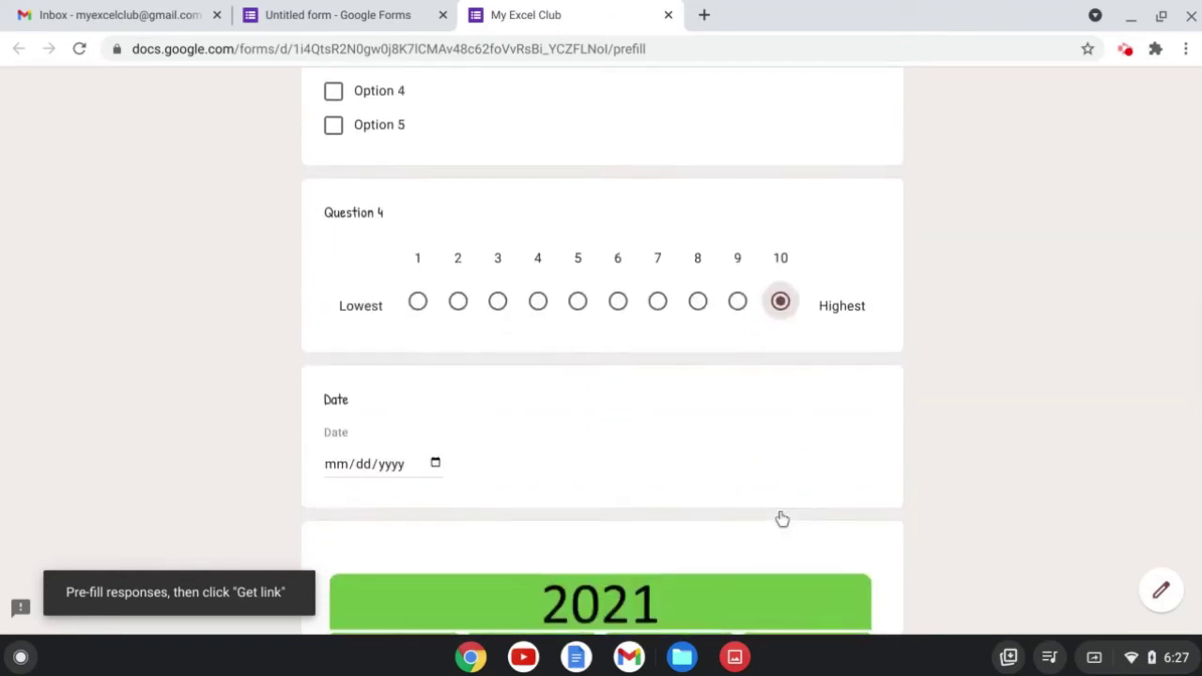
{"action": "scroll", "coordinate": [781, 518], "scroll_direction": "down", "scroll_amount": 5}
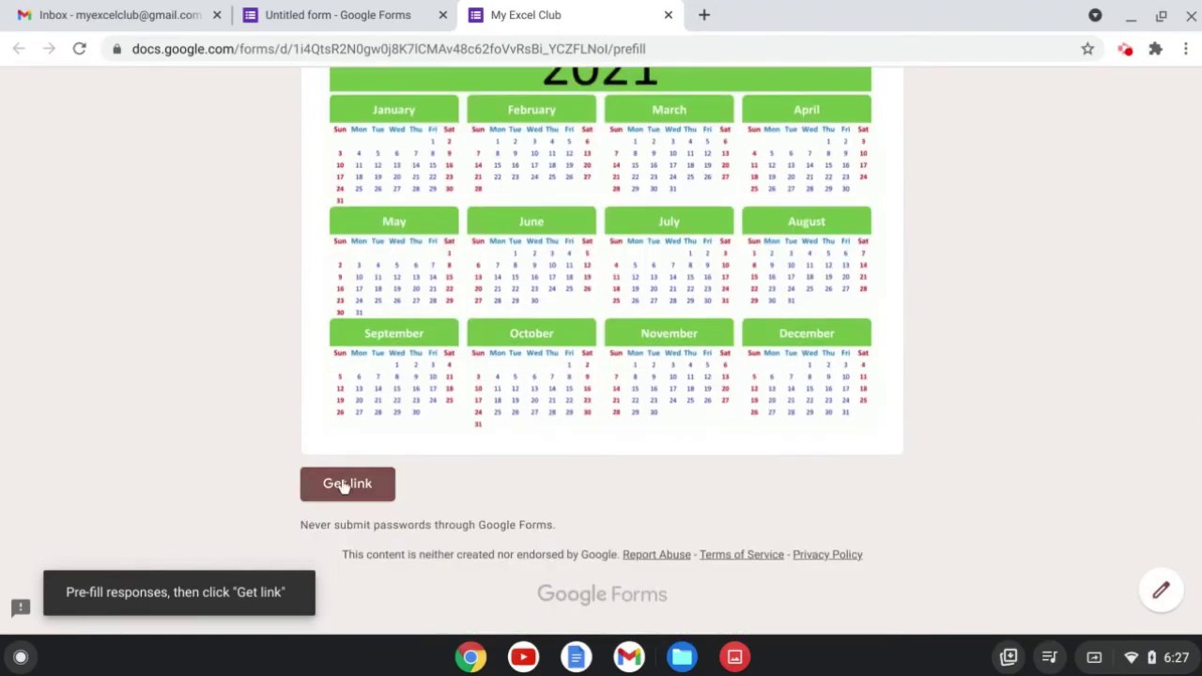
{"action": "left_click", "coordinate": [347, 484]}
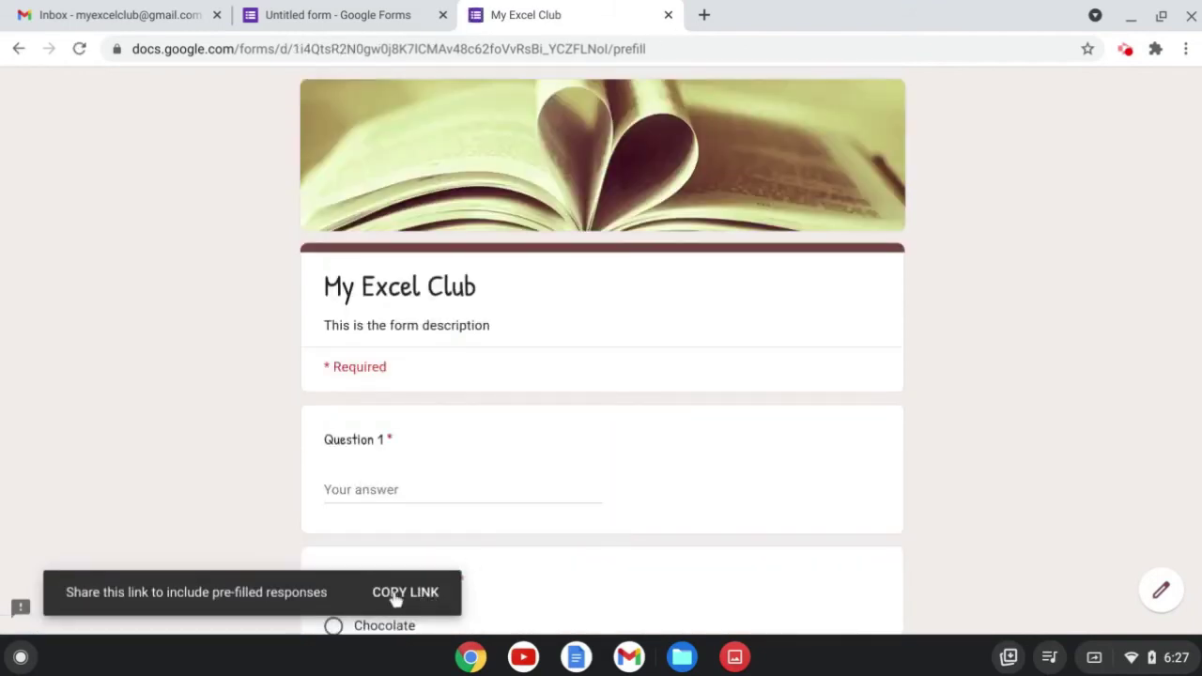
{"action": "left_click", "coordinate": [420, 592]}
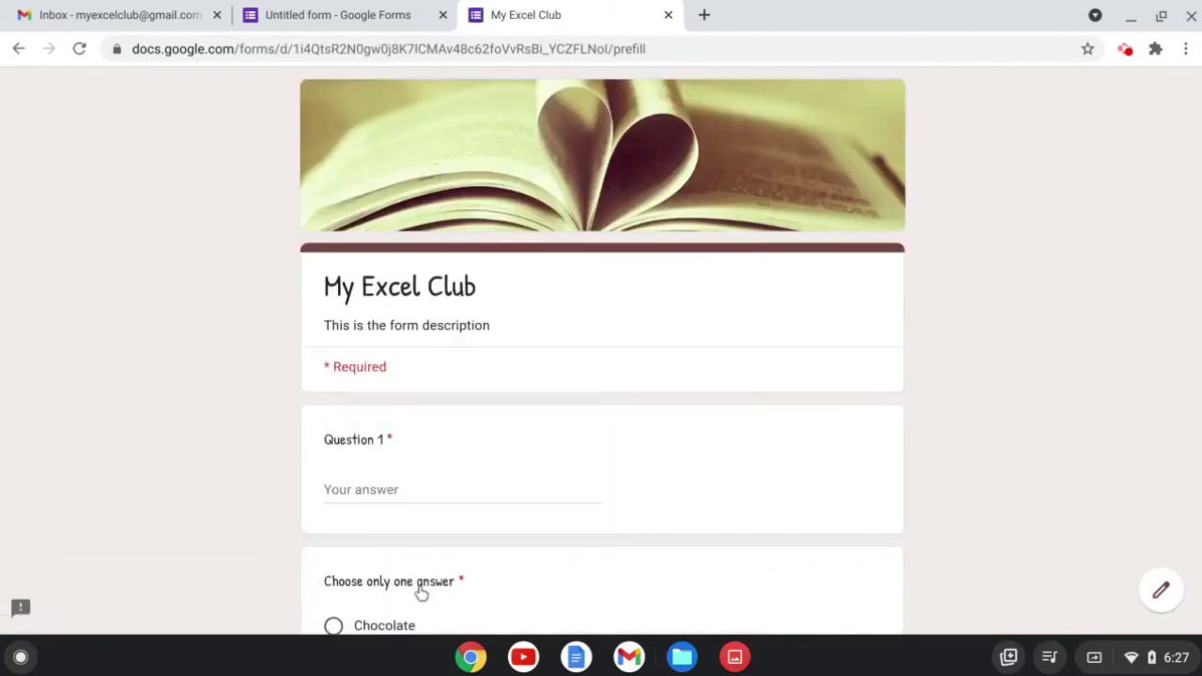
Load the pre-filled link in a new tab, confirm Other and 10 are preselected, then close both form tabs.
{"action": "left_click", "coordinate": [705, 15]}
{"action": "key", "text": "ctrl+v"}
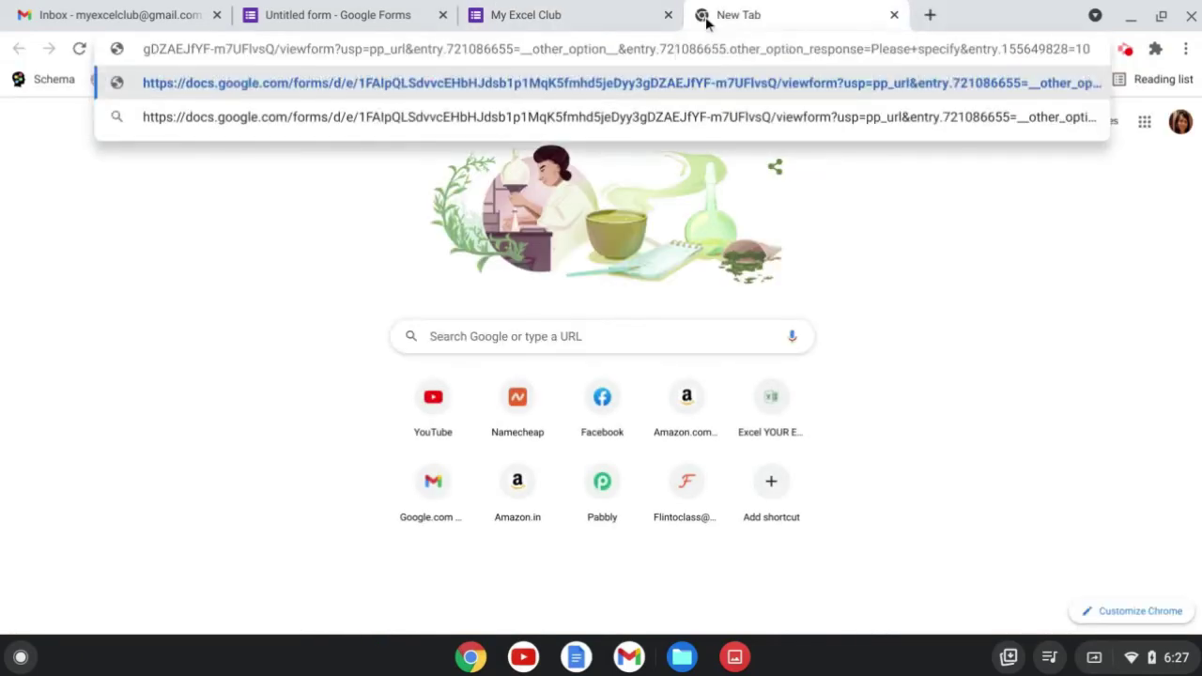
{"action": "key", "text": "Return"}
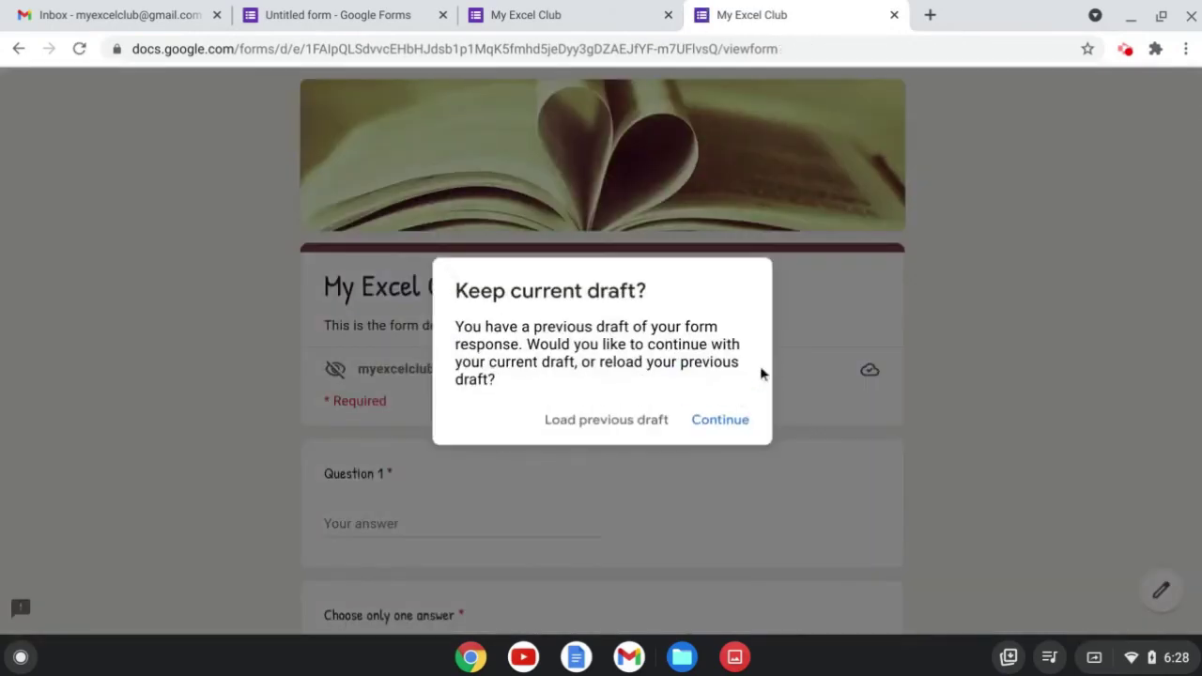
{"action": "left_click", "coordinate": [720, 420]}
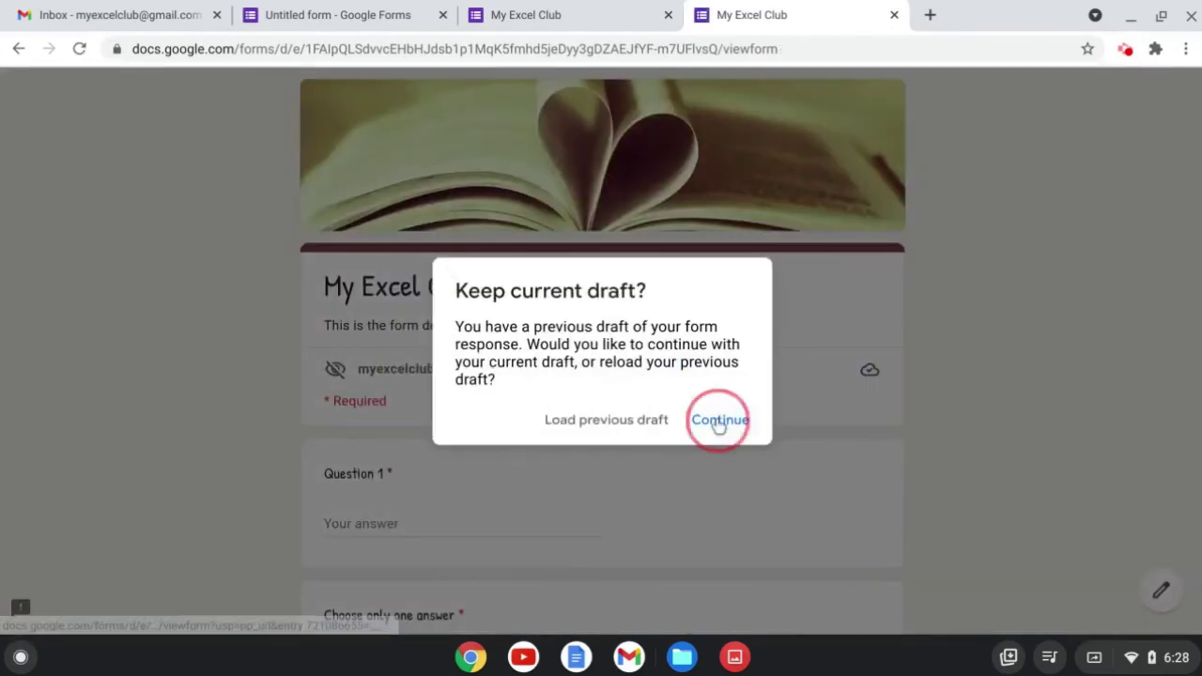
{"action": "scroll", "coordinate": [718, 426], "scroll_direction": "down", "scroll_amount": 4}
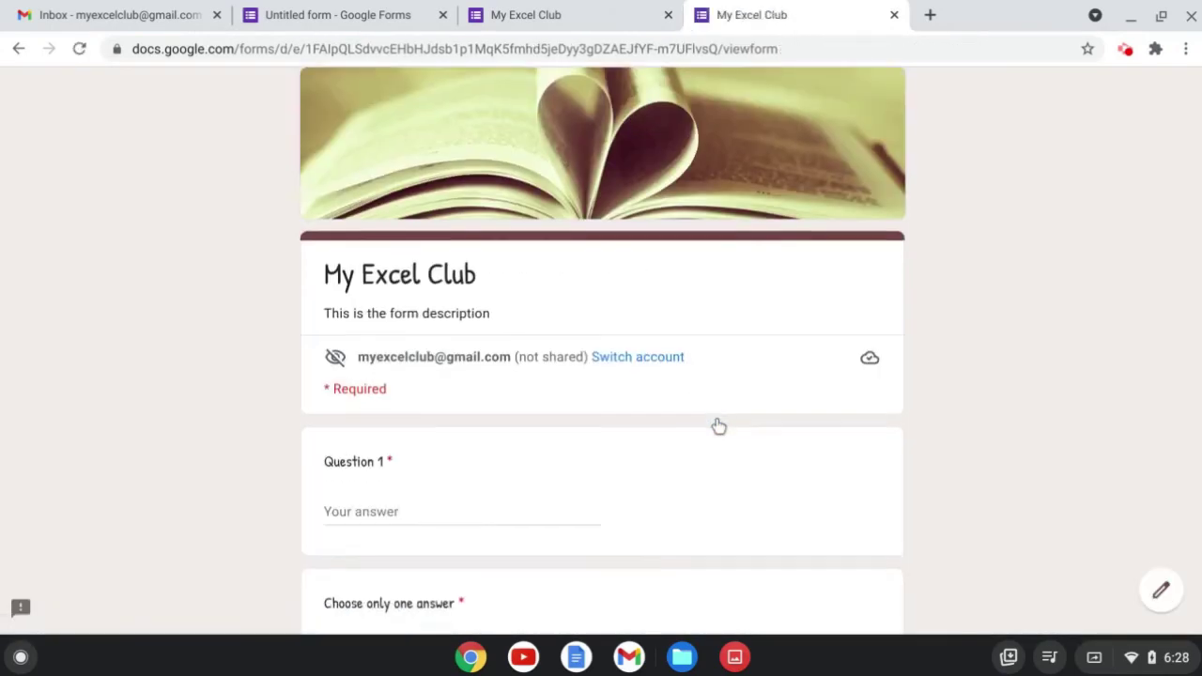
{"action": "scroll", "coordinate": [719, 426], "scroll_direction": "down", "scroll_amount": 5}
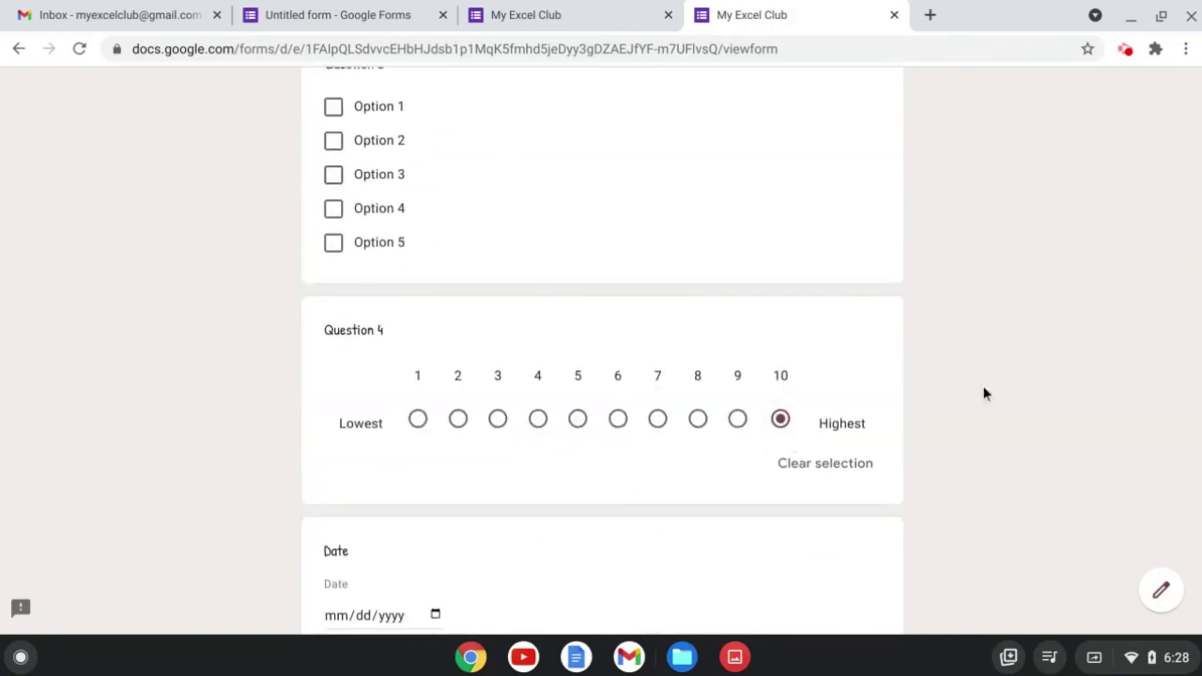
{"action": "scroll", "coordinate": [984, 395], "scroll_direction": "up", "scroll_amount": 2}
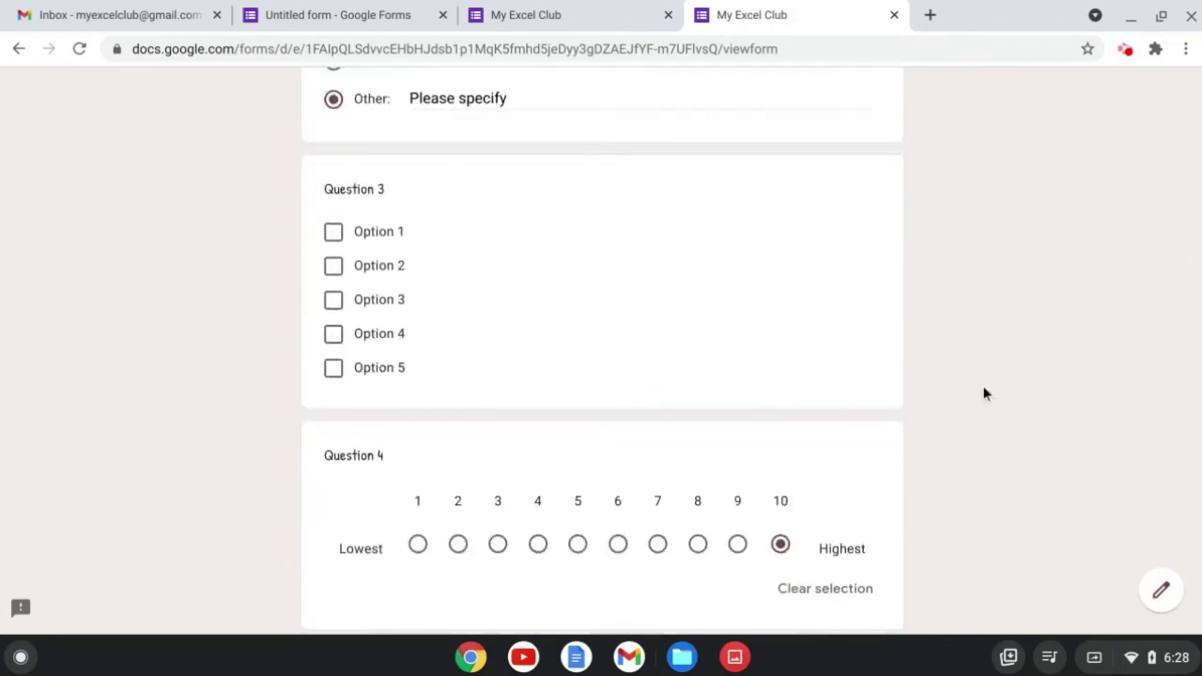
{"action": "left_click", "coordinate": [667, 14]}
{"action": "left_click", "coordinate": [668, 14]}
Address the email invitation to the suggested club address, keeping subject 'My Excel Club' and the message unchanged.
{"action": "left_click", "coordinate": [1057, 97]}
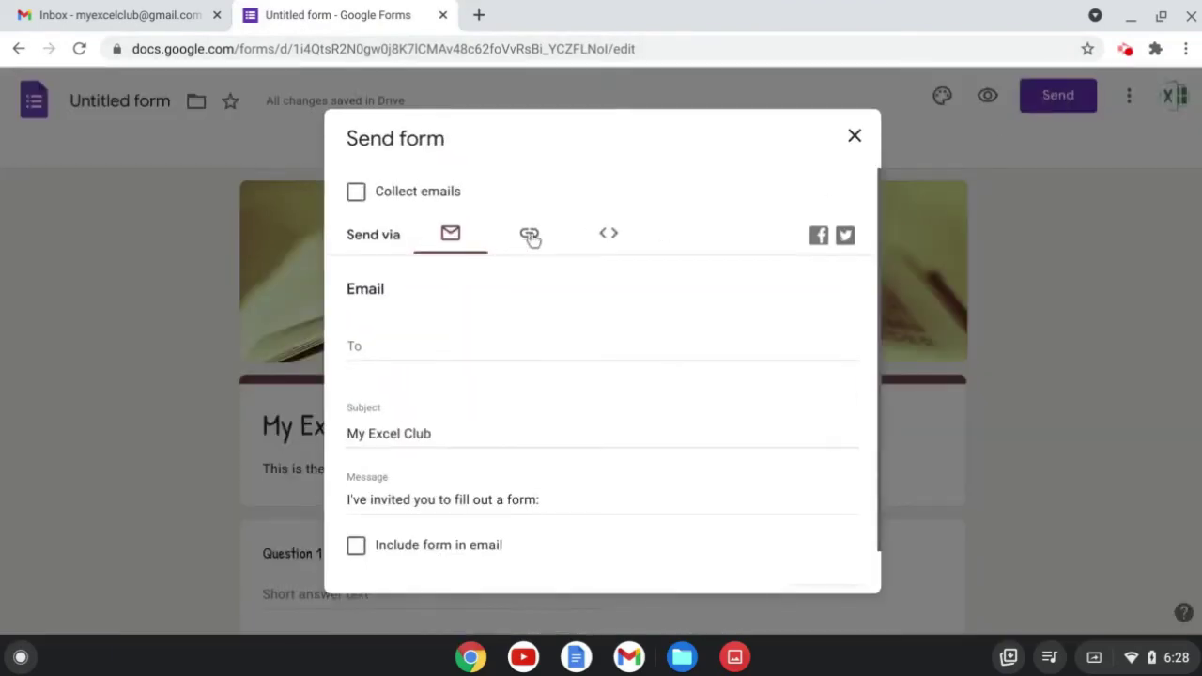
{"action": "left_click", "coordinate": [531, 237]}
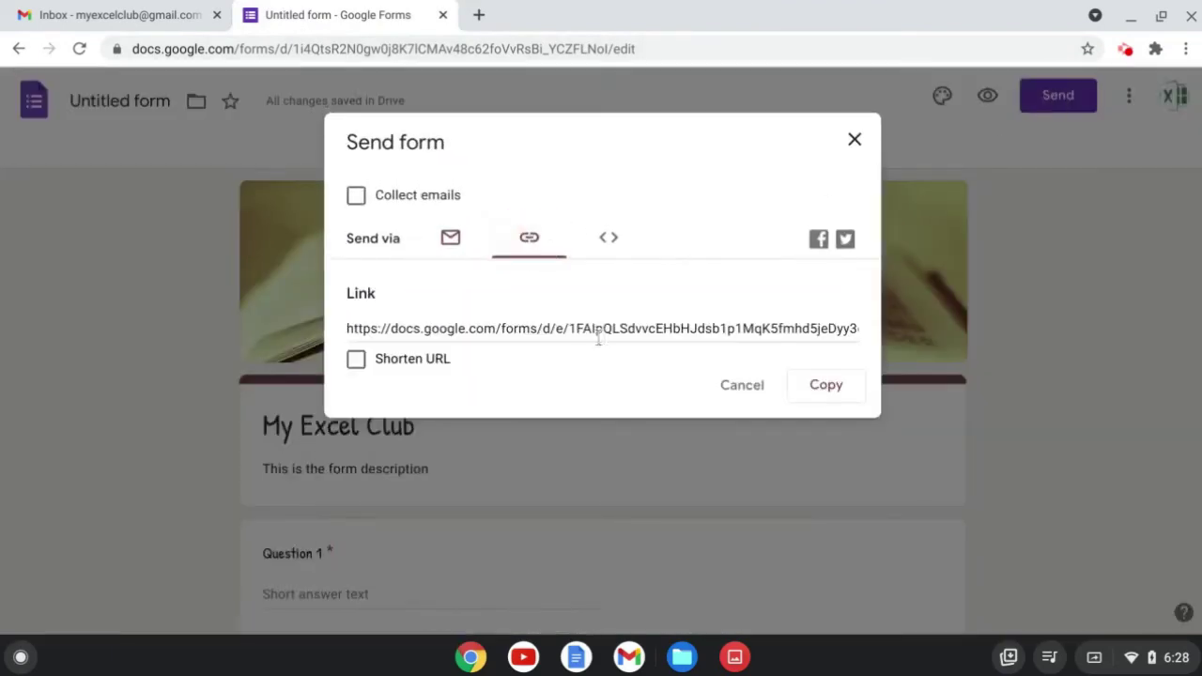
{"action": "left_click", "coordinate": [451, 238]}
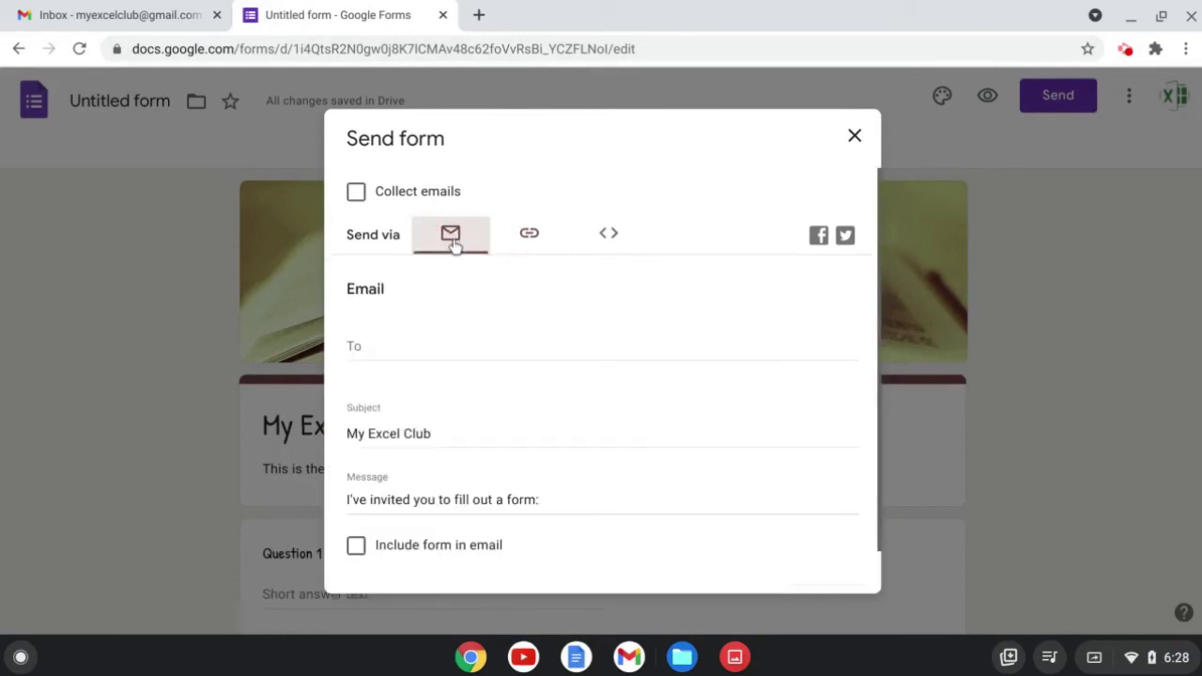
{"action": "left_click", "coordinate": [402, 350]}
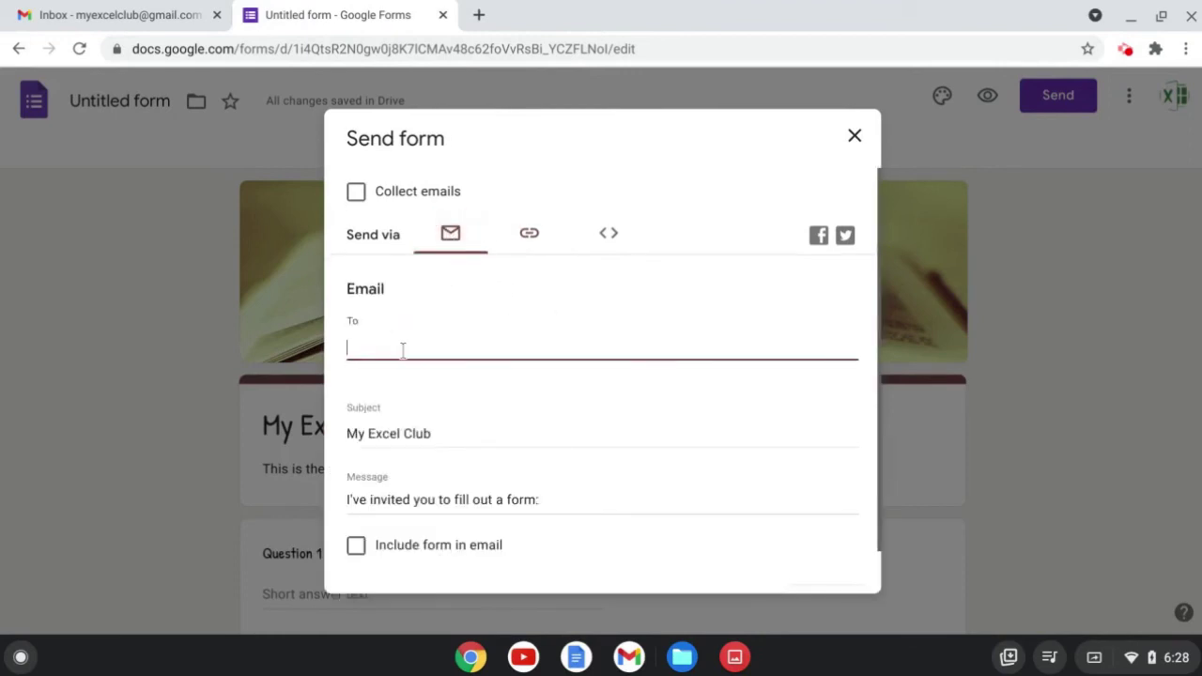
{"action": "type", "text": "my"}
{"action": "left_click", "coordinate": [418, 389]}
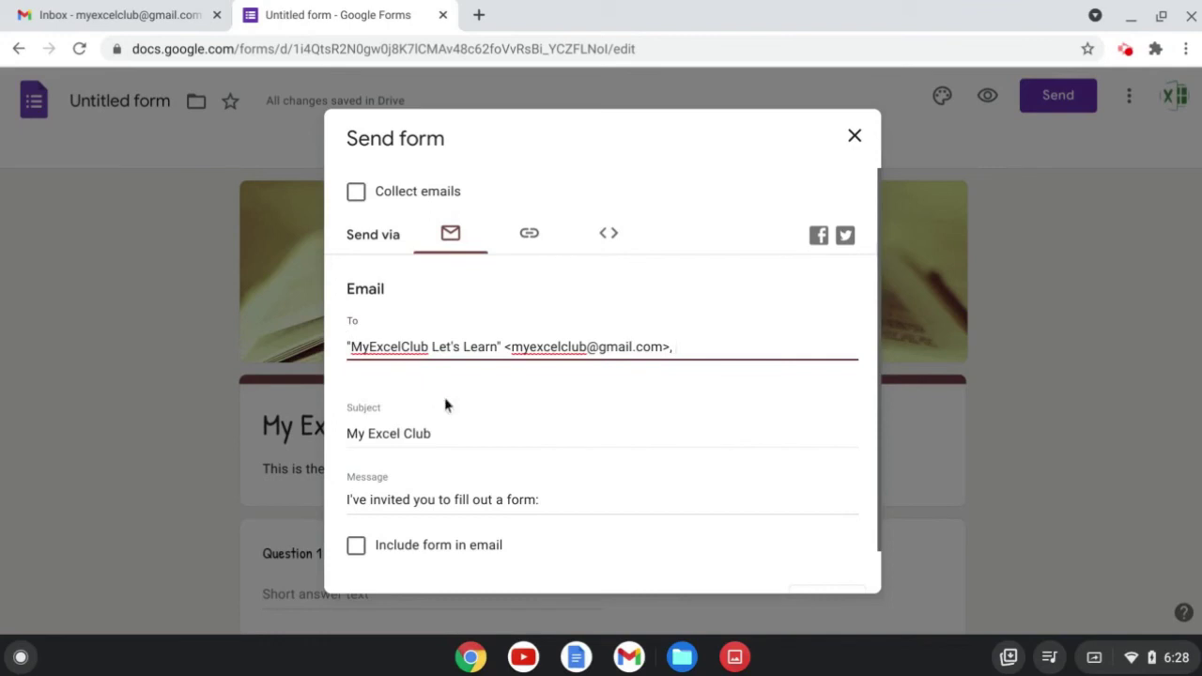
{"action": "left_click", "coordinate": [457, 430]}
{"action": "left_click_drag", "start_coordinate": [456, 430], "coordinate": [338, 436]}
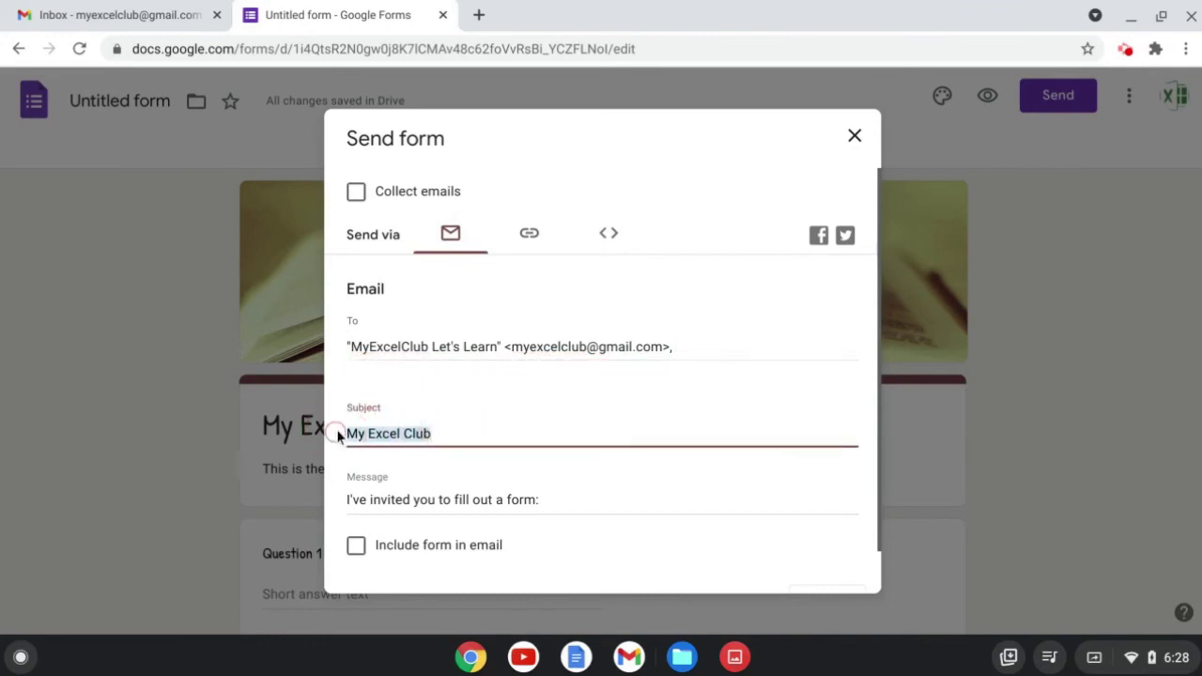
{"action": "left_click", "coordinate": [513, 507]}
{"action": "left_click_drag", "start_coordinate": [545, 498], "coordinate": [329, 499]}
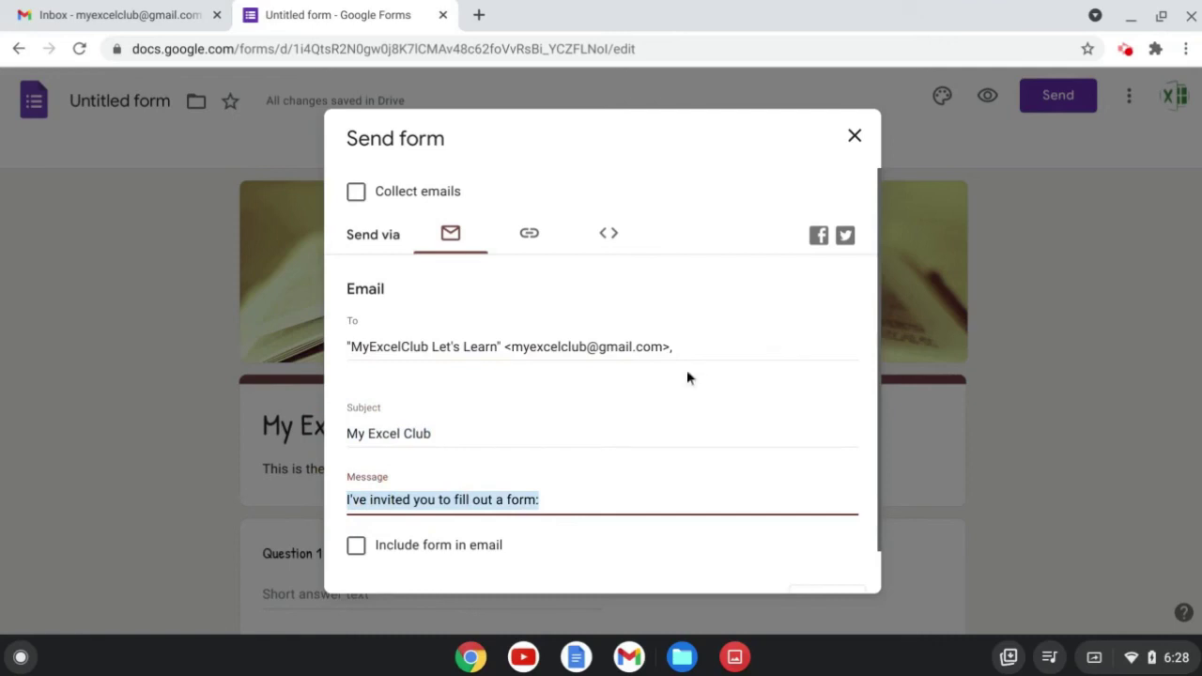
{"action": "left_click", "coordinate": [809, 270]}
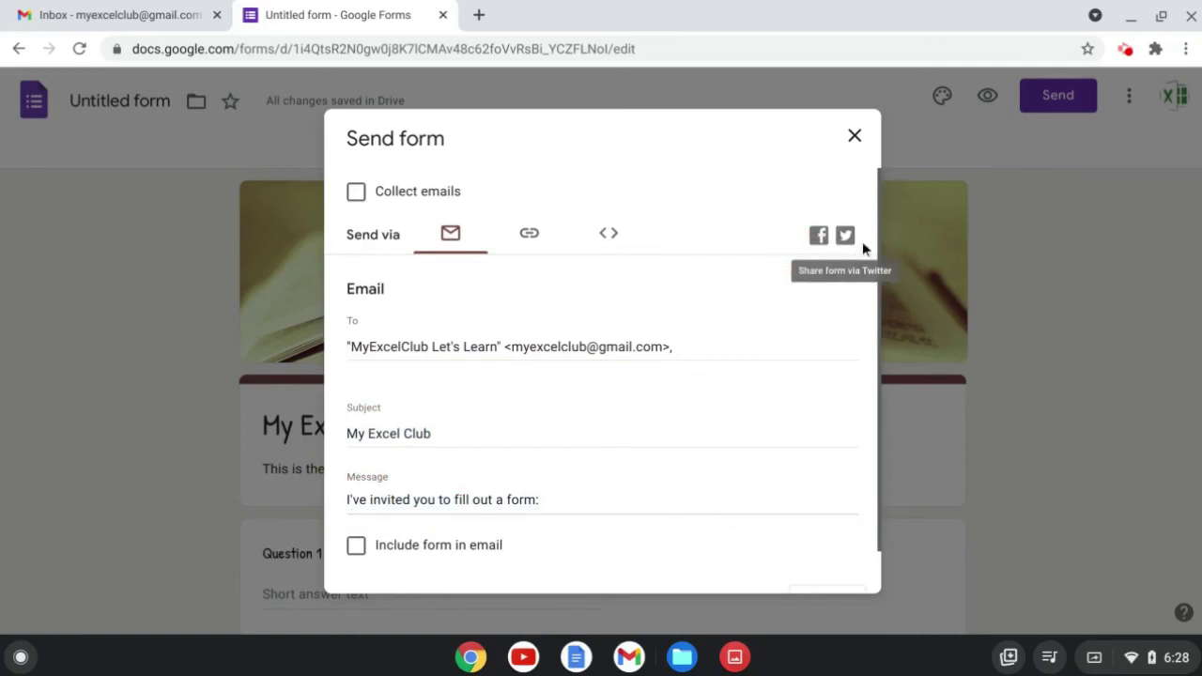
Turn on Collect emails and send the form invitation.
{"action": "left_click", "coordinate": [356, 192]}
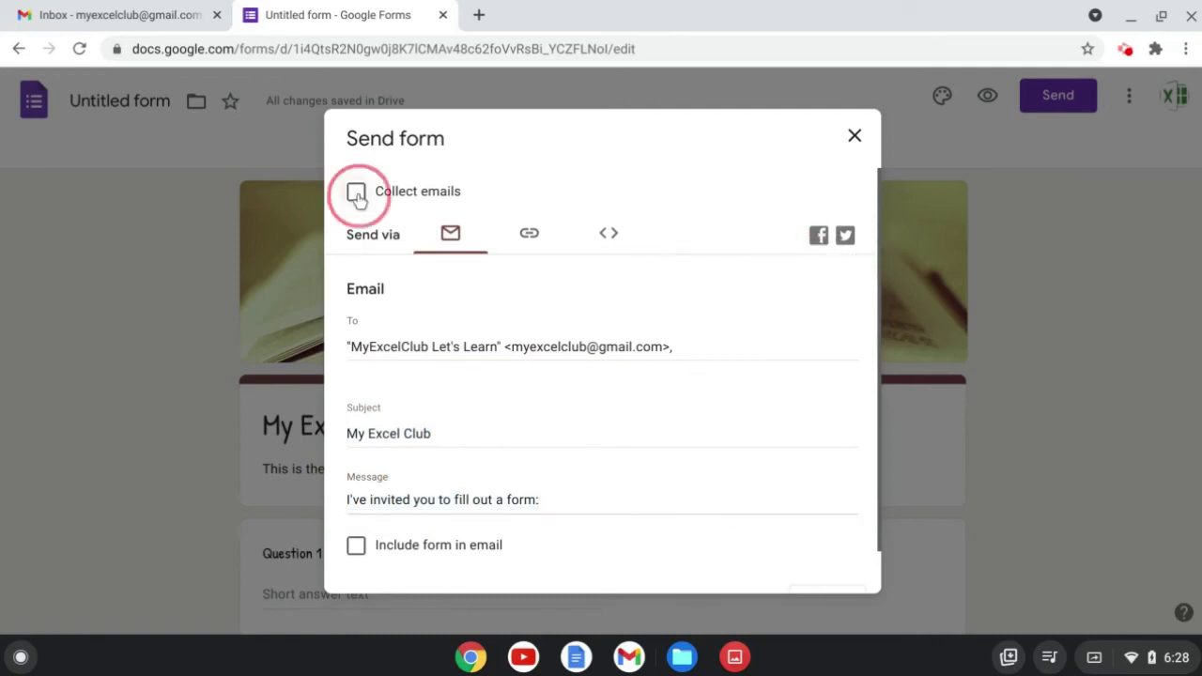
{"action": "scroll", "coordinate": [756, 384], "scroll_direction": "down", "scroll_amount": 1}
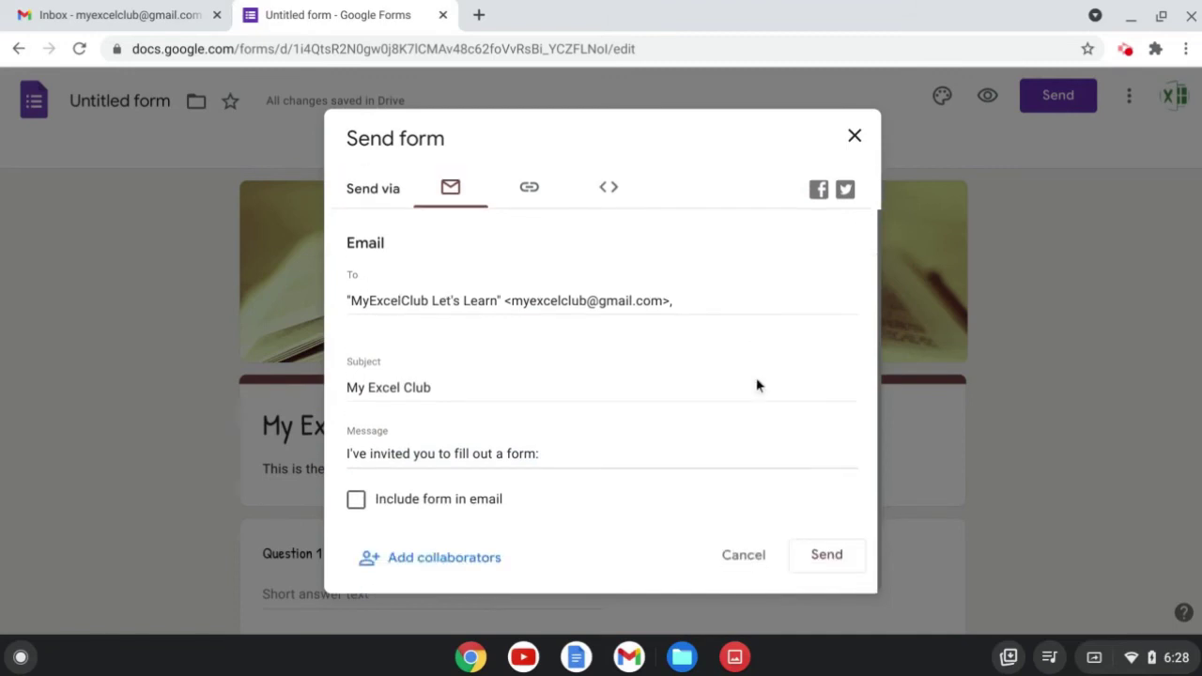
{"action": "left_click", "coordinate": [828, 556]}
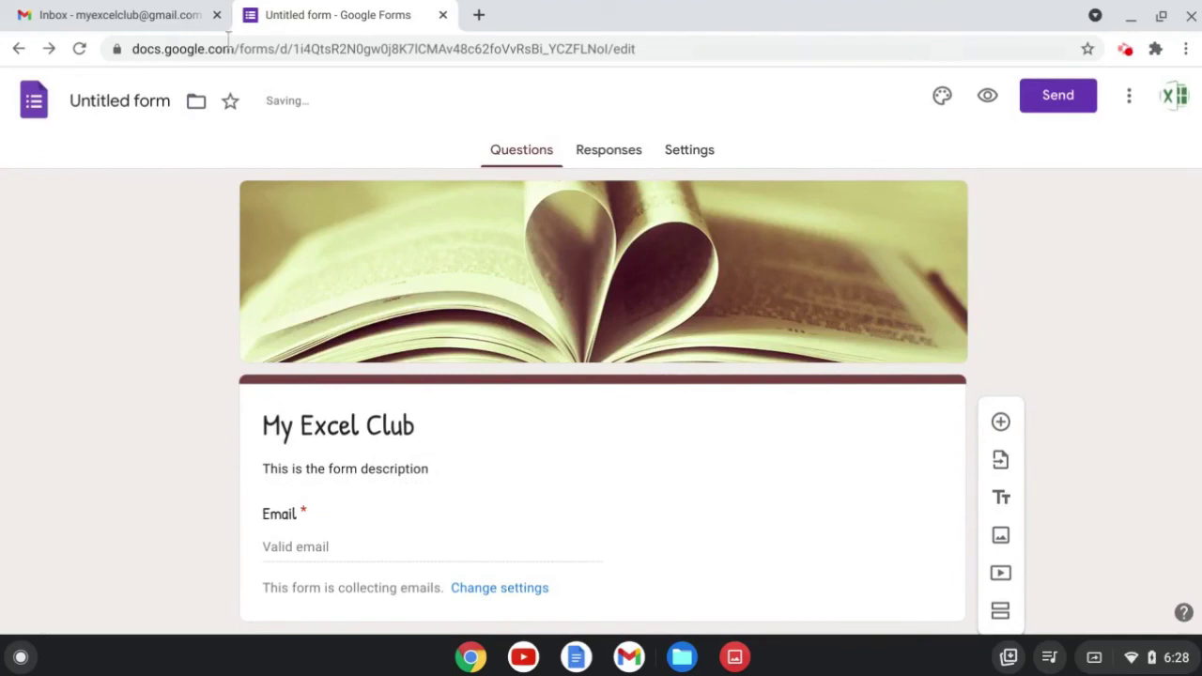
{"action": "left_click", "coordinate": [132, 13]}
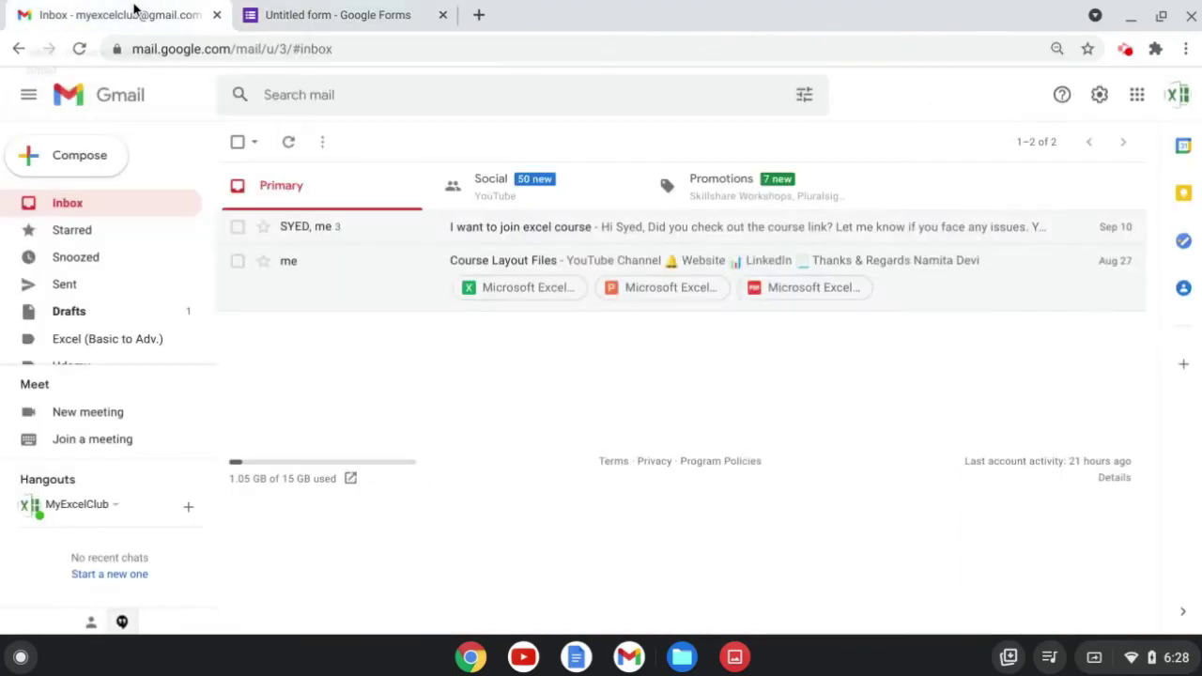
Refresh the Gmail inbox, open the My Excel Club invitation and choose Fill out form.
{"action": "left_click", "coordinate": [289, 149]}
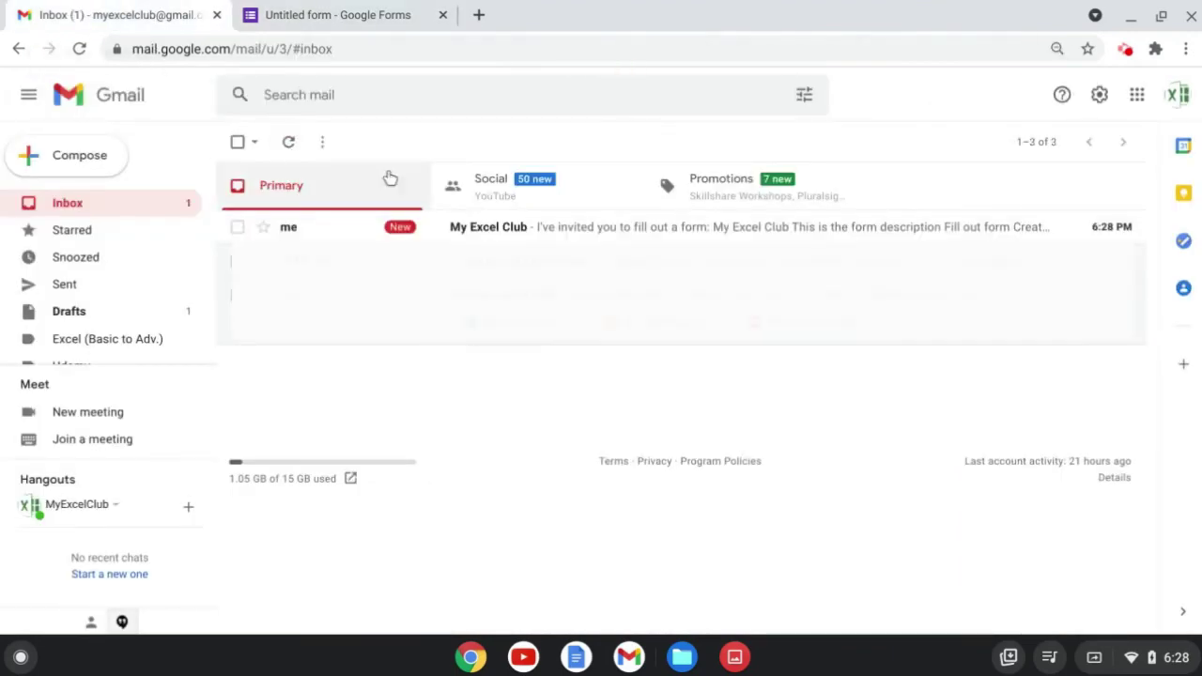
{"action": "left_click", "coordinate": [574, 231]}
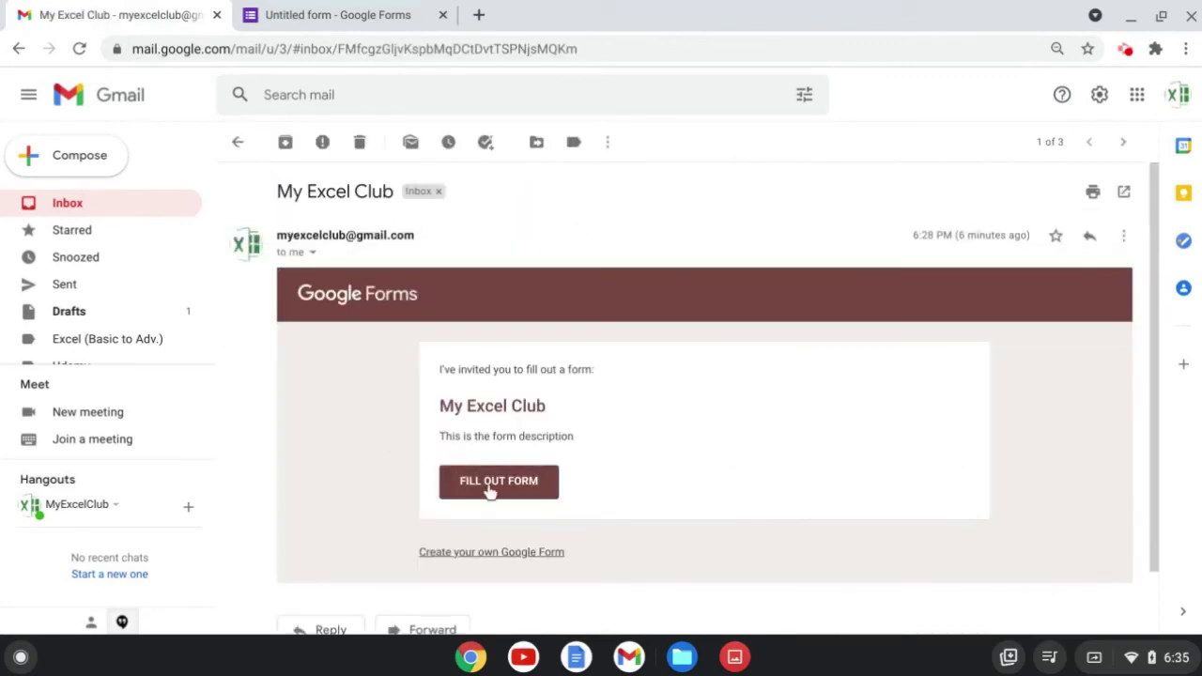
{"action": "left_click", "coordinate": [489, 488]}
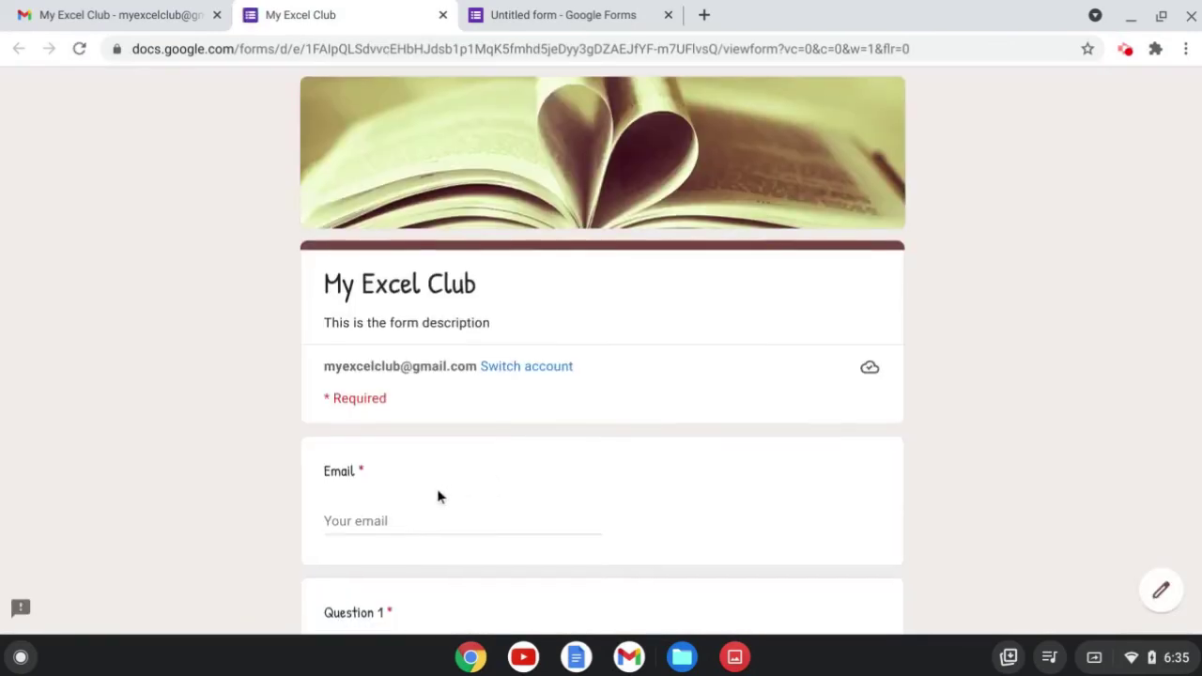
Enter the club e-mail address as the Email answer and paste a trimmed copy into Question 1.
{"action": "scroll", "coordinate": [437, 495], "scroll_direction": "down", "scroll_amount": 2}
{"action": "left_click", "coordinate": [367, 317]}
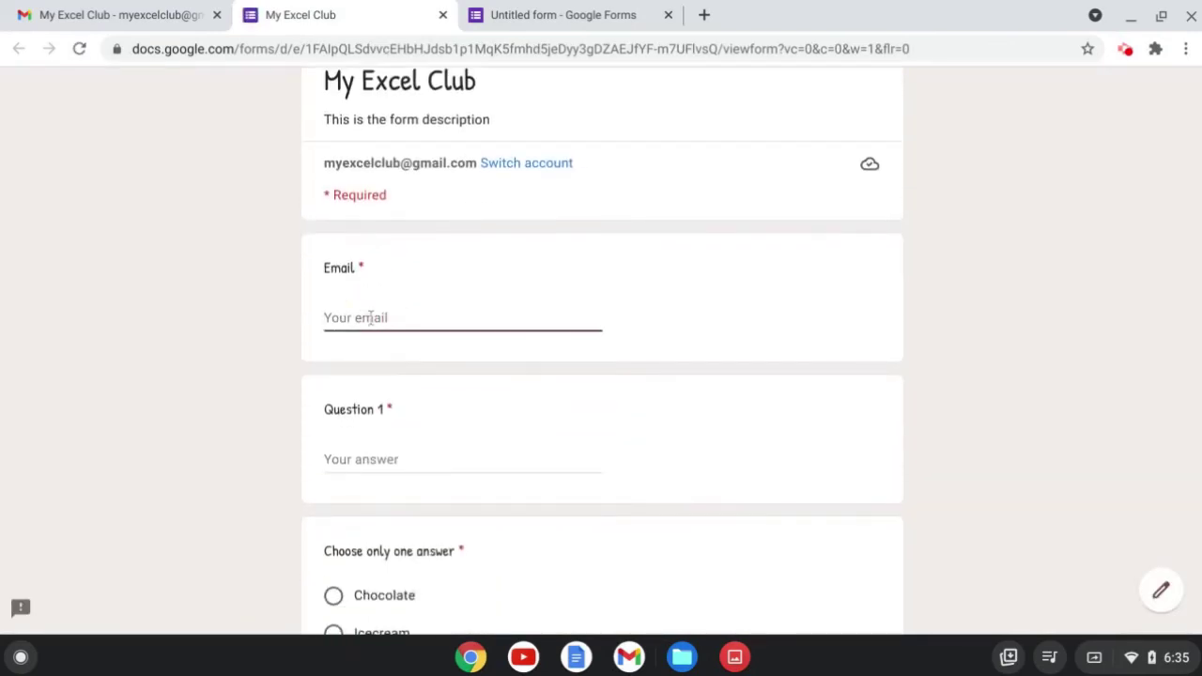
{"action": "left_click", "coordinate": [410, 462]}
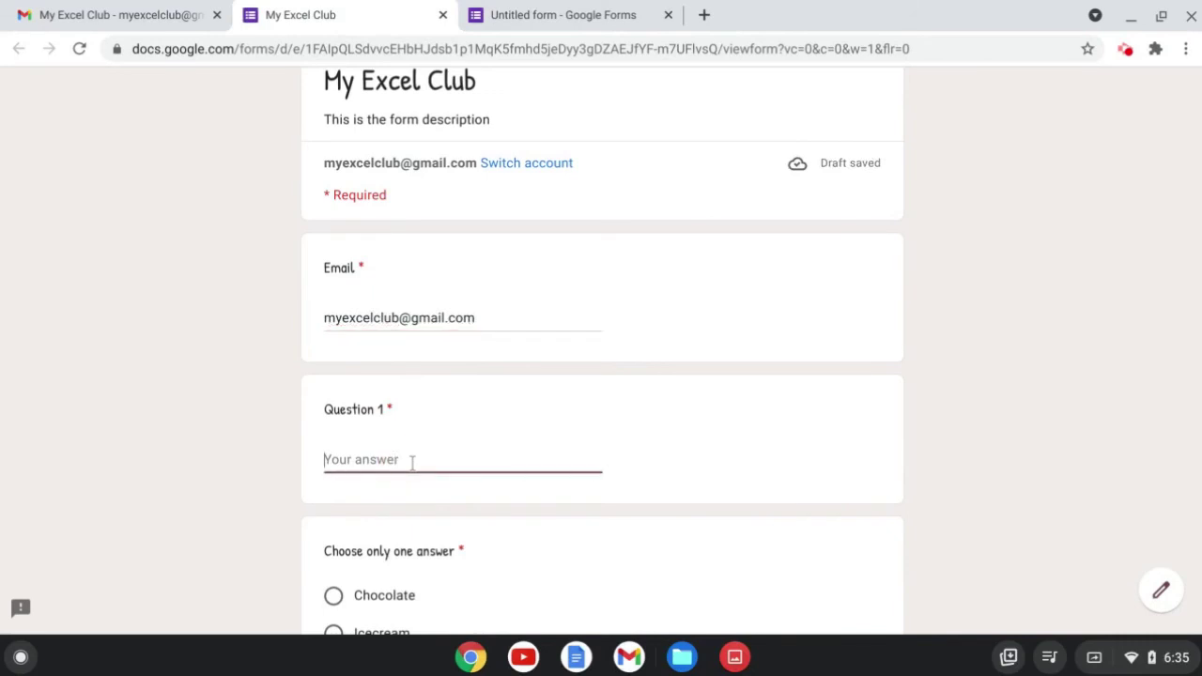
{"action": "key", "text": "ctrl+v"}
{"action": "key", "text": "BackSpace"}
{"action": "key", "text": "BackSpace"}
{"action": "key", "text": "BackSpace"}
{"action": "key", "text": "BackSpace"}
{"action": "key", "text": "BackSpace"}
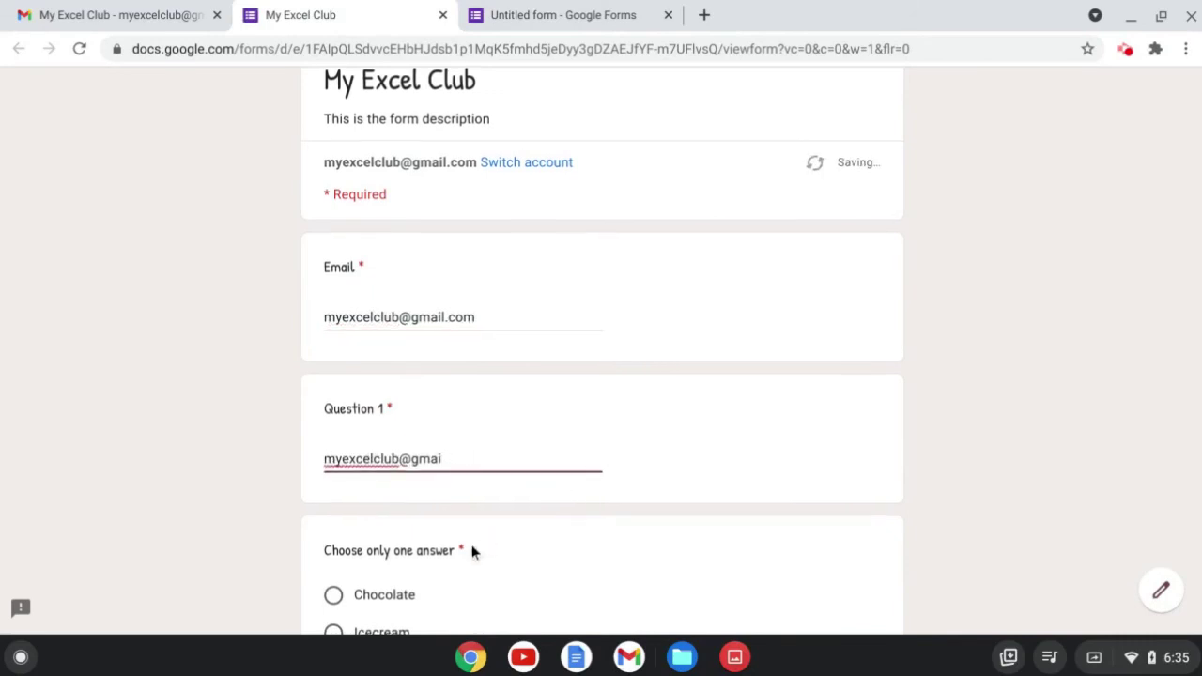
{"action": "scroll", "coordinate": [472, 551], "scroll_direction": "down", "scroll_amount": 2}
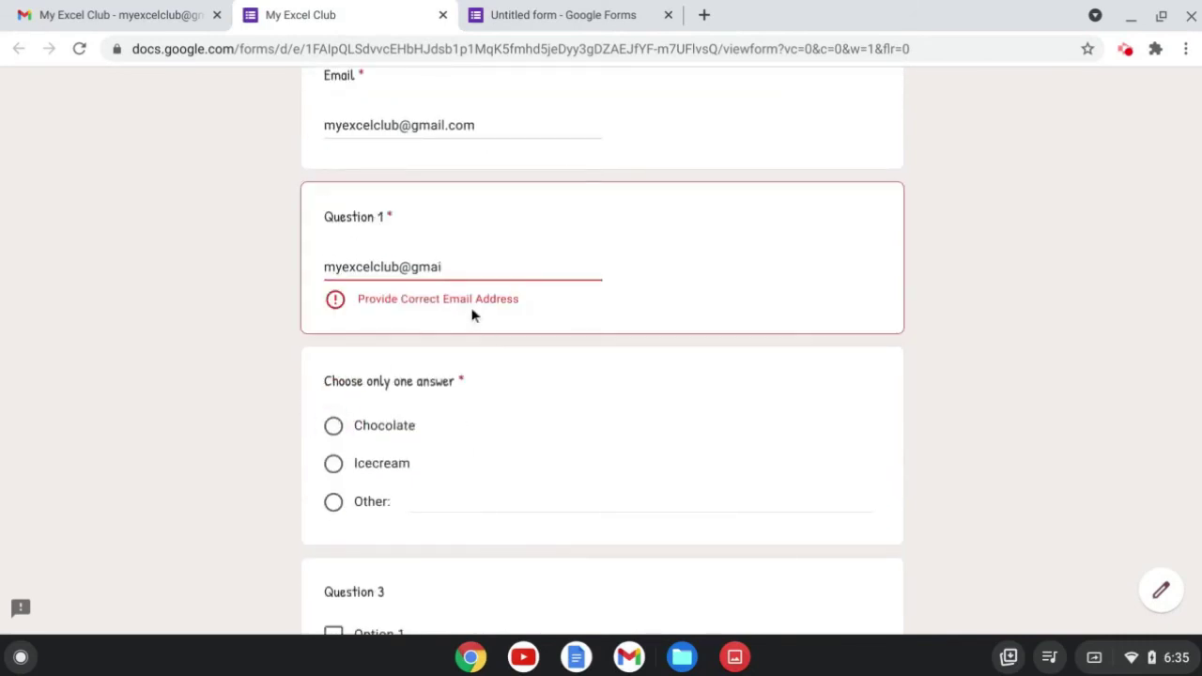
{"action": "scroll", "coordinate": [428, 456], "scroll_direction": "down", "scroll_amount": 2}
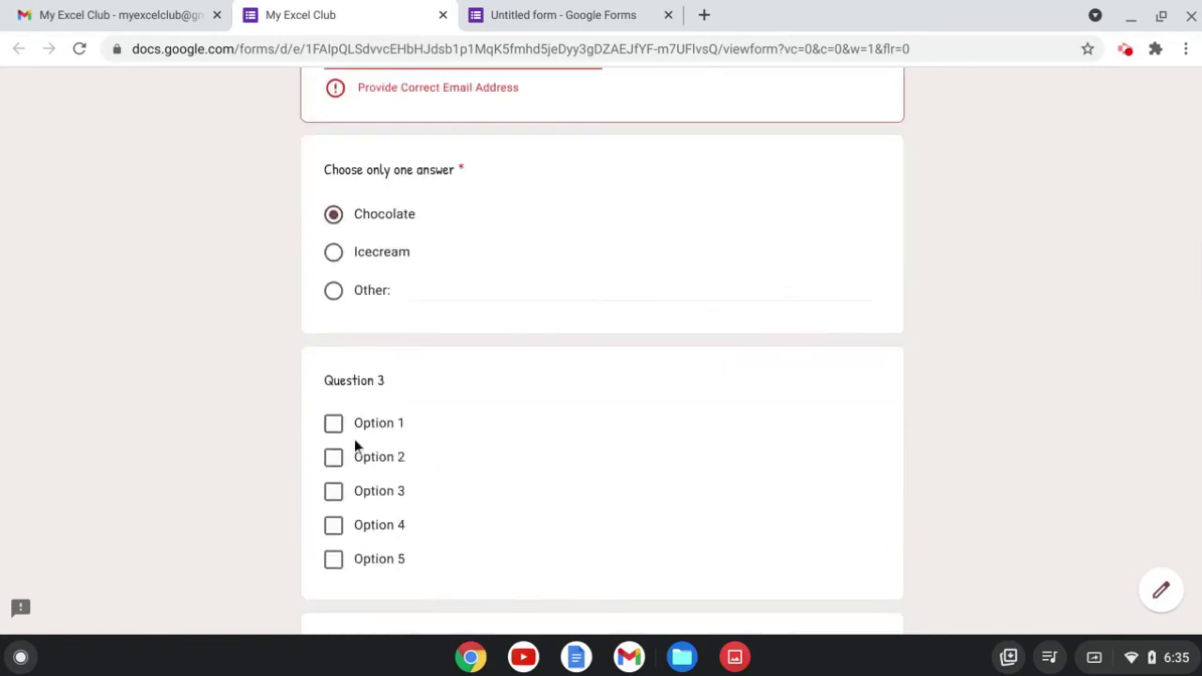
Tick Options 1 and 2 in Question 3, rate Question 4 as 1, then clear the form's answers.
{"action": "left_click", "coordinate": [333, 422]}
{"action": "left_click", "coordinate": [333, 456]}
{"action": "left_click", "coordinate": [333, 492]}
{"action": "scroll", "coordinate": [328, 479], "scroll_direction": "down", "scroll_amount": 2}
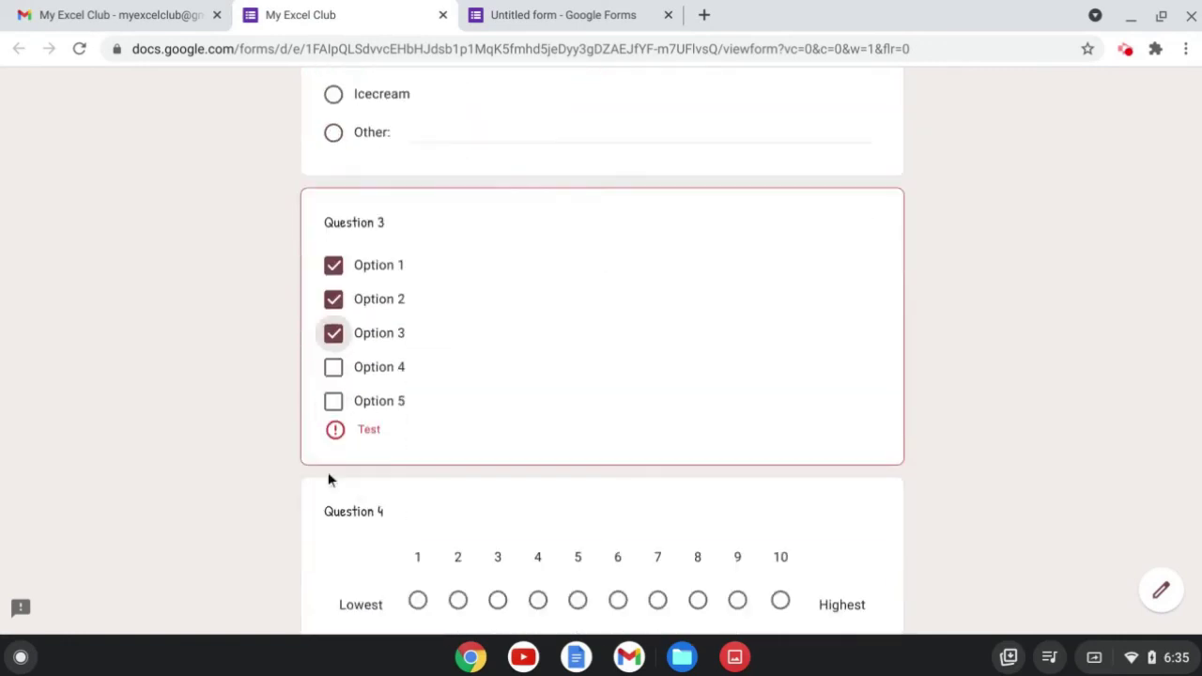
{"action": "left_click", "coordinate": [333, 333]}
{"action": "scroll", "coordinate": [451, 479], "scroll_direction": "down", "scroll_amount": 2}
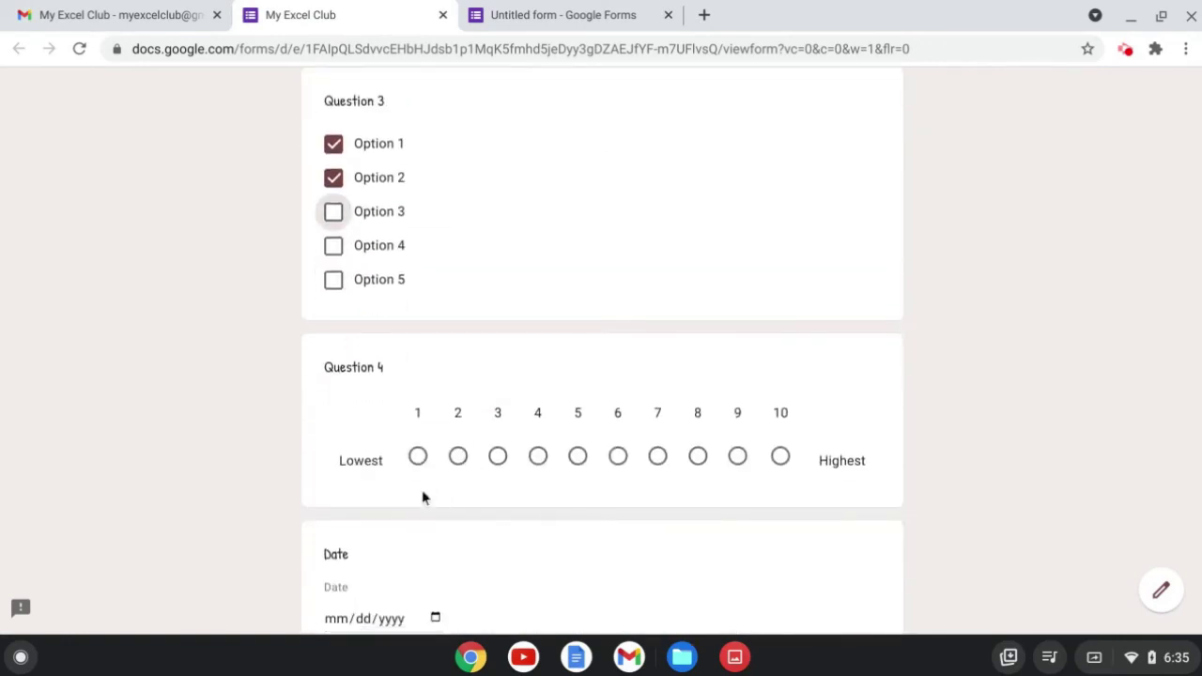
{"action": "left_click", "coordinate": [418, 460]}
{"action": "scroll", "coordinate": [517, 493], "scroll_direction": "down", "scroll_amount": 8}
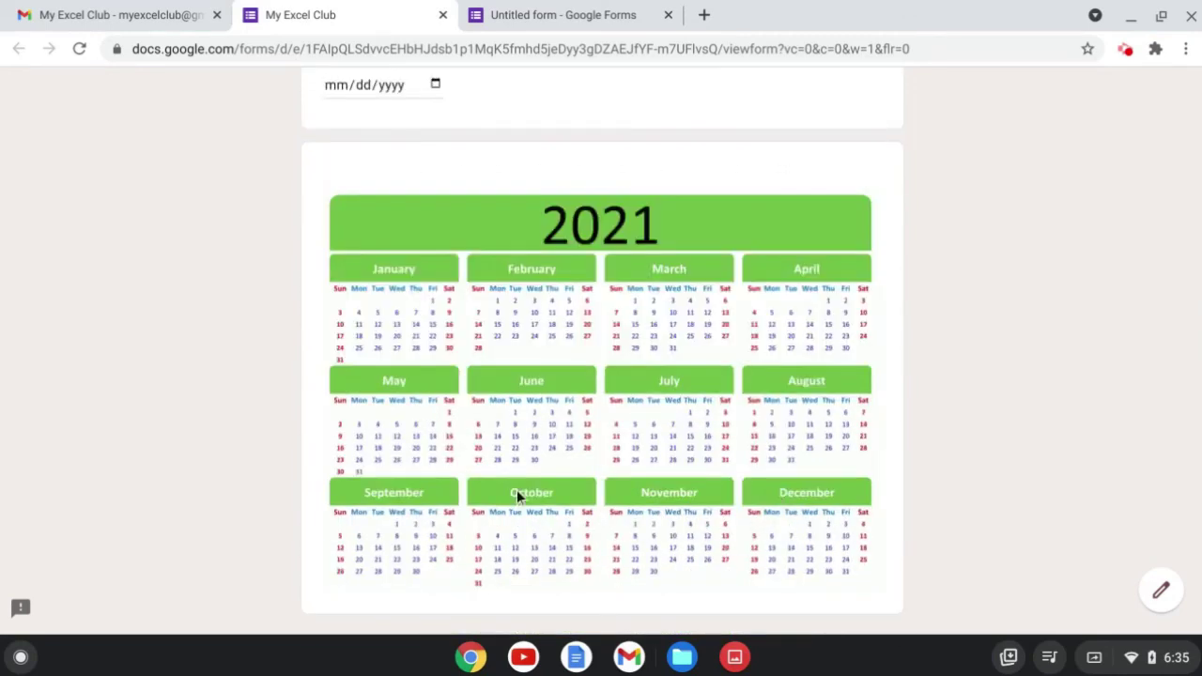
{"action": "scroll", "coordinate": [776, 498], "scroll_direction": "down", "scroll_amount": 1}
{"action": "left_click", "coordinate": [862, 441]}
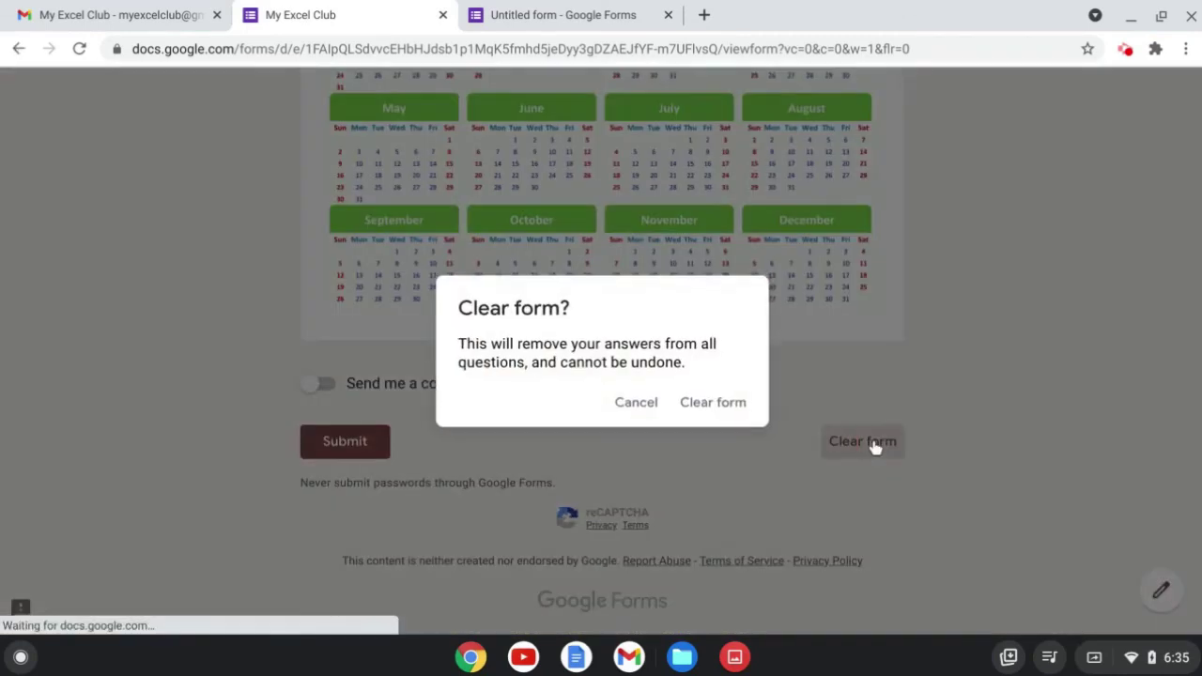
{"action": "left_click", "coordinate": [715, 404]}
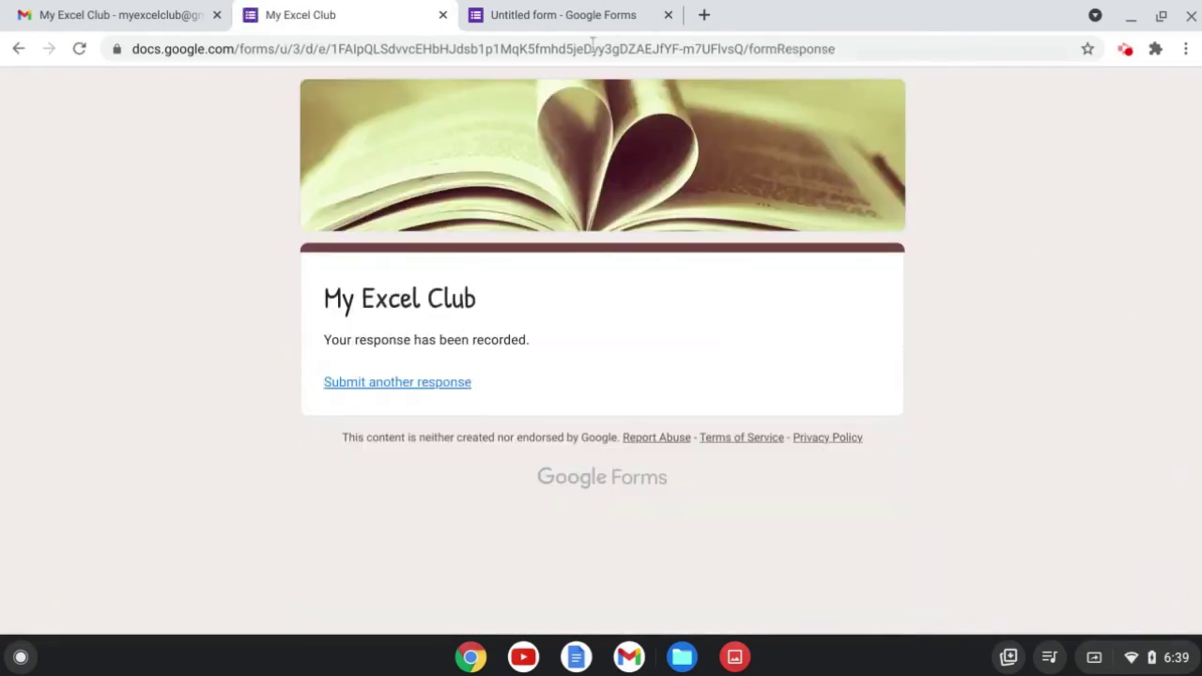
Review the editor's Responses summary, then return to the response confirmation page.
{"action": "left_click", "coordinate": [589, 15]}
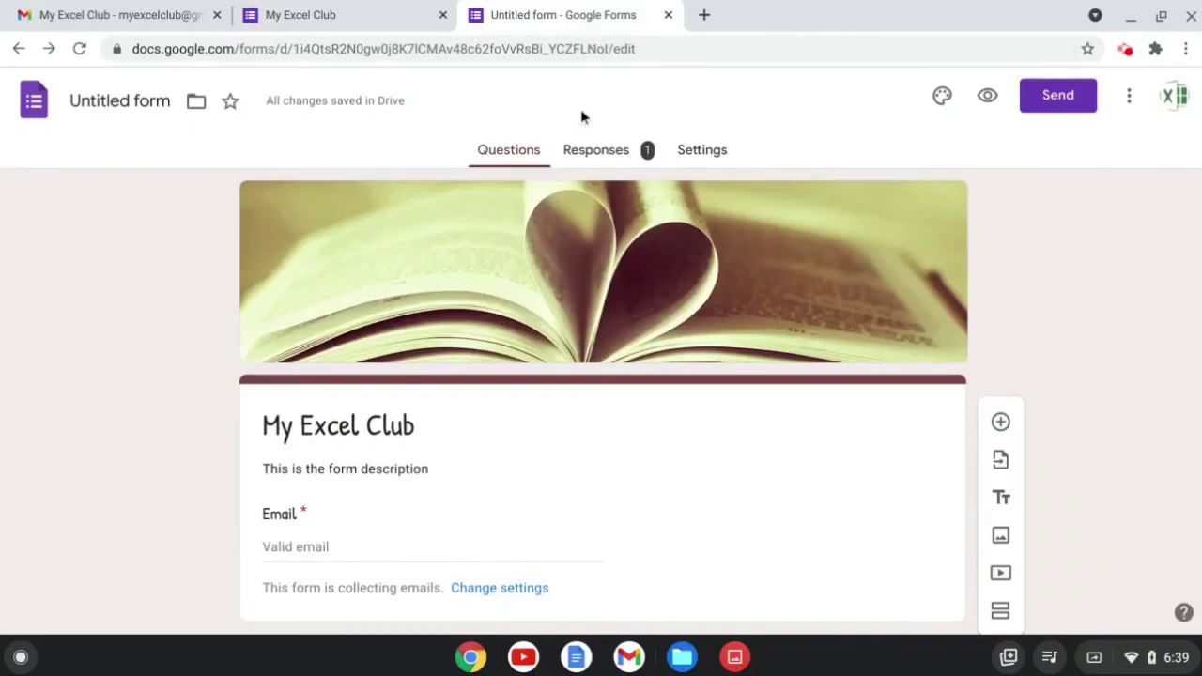
{"action": "left_click", "coordinate": [615, 157]}
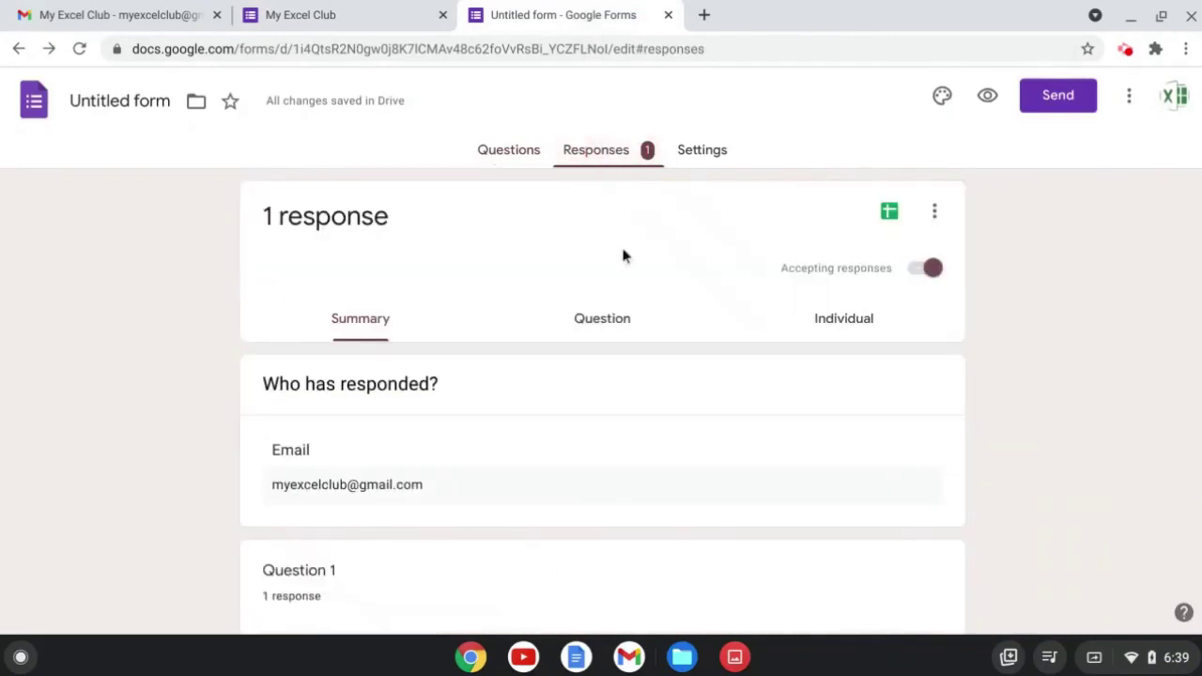
{"action": "scroll", "coordinate": [654, 339], "scroll_direction": "down", "scroll_amount": 2}
{"action": "scroll", "coordinate": [655, 340], "scroll_direction": "down", "scroll_amount": 6}
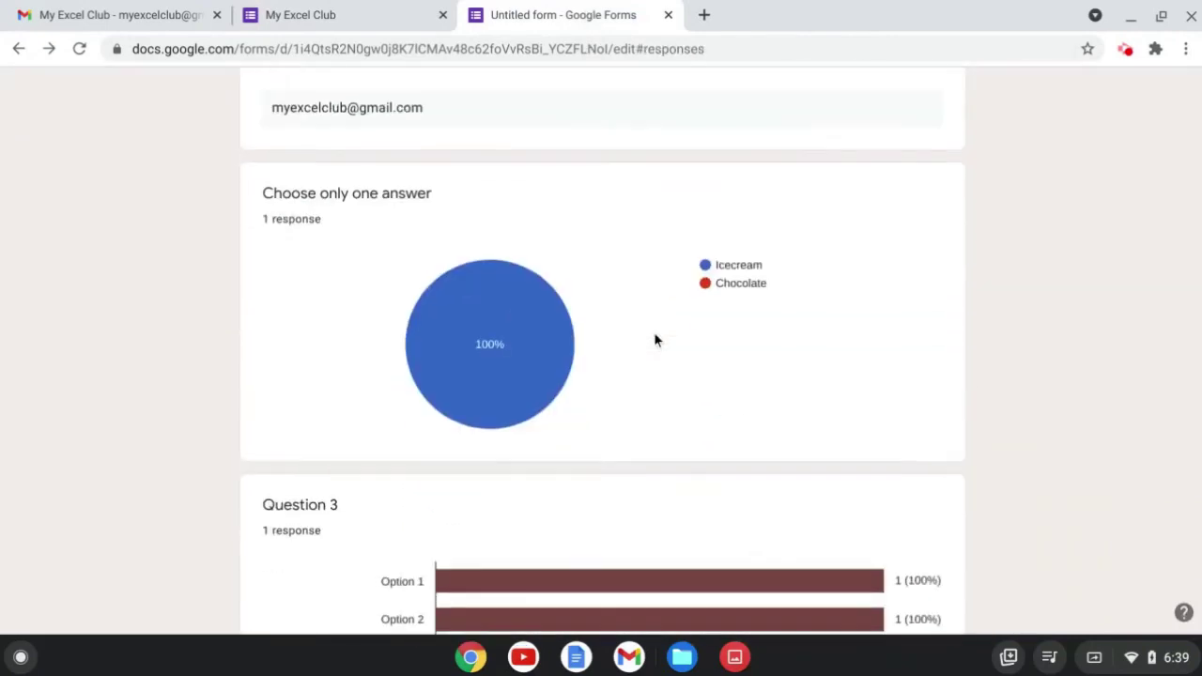
{"action": "scroll", "coordinate": [654, 338], "scroll_direction": "up", "scroll_amount": 10}
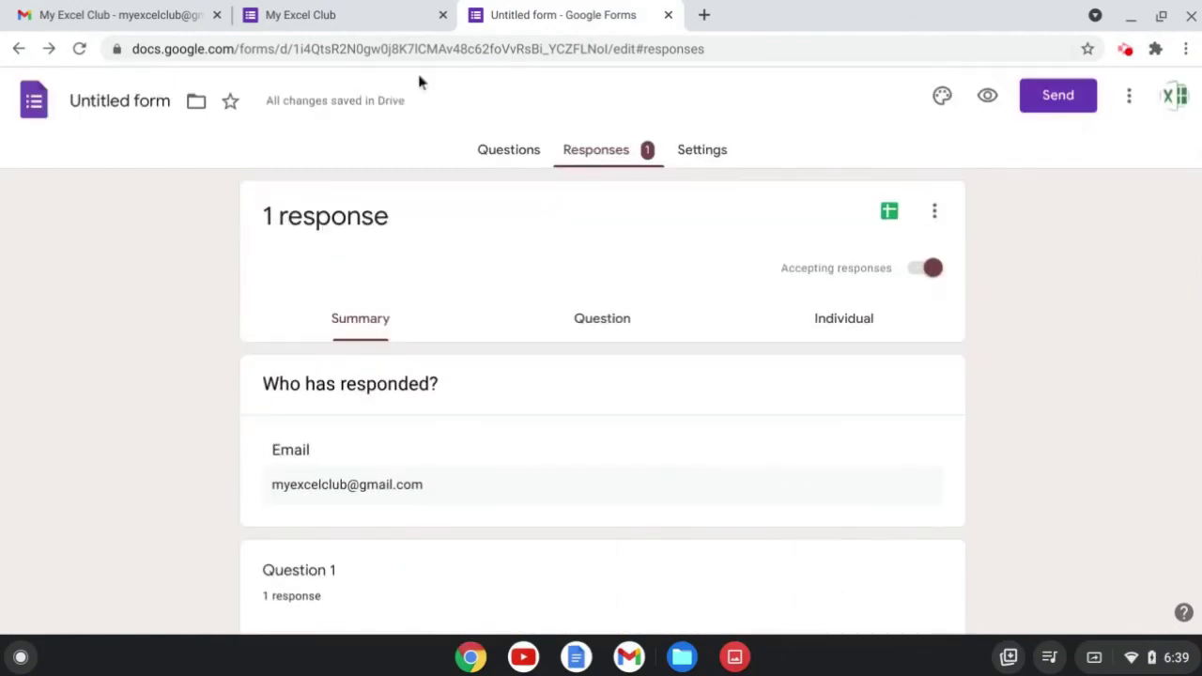
{"action": "left_click", "coordinate": [418, 15]}
Start another response, entering the club e-mail address as Email and pasting it into Question 1.
{"action": "left_click", "coordinate": [380, 382]}
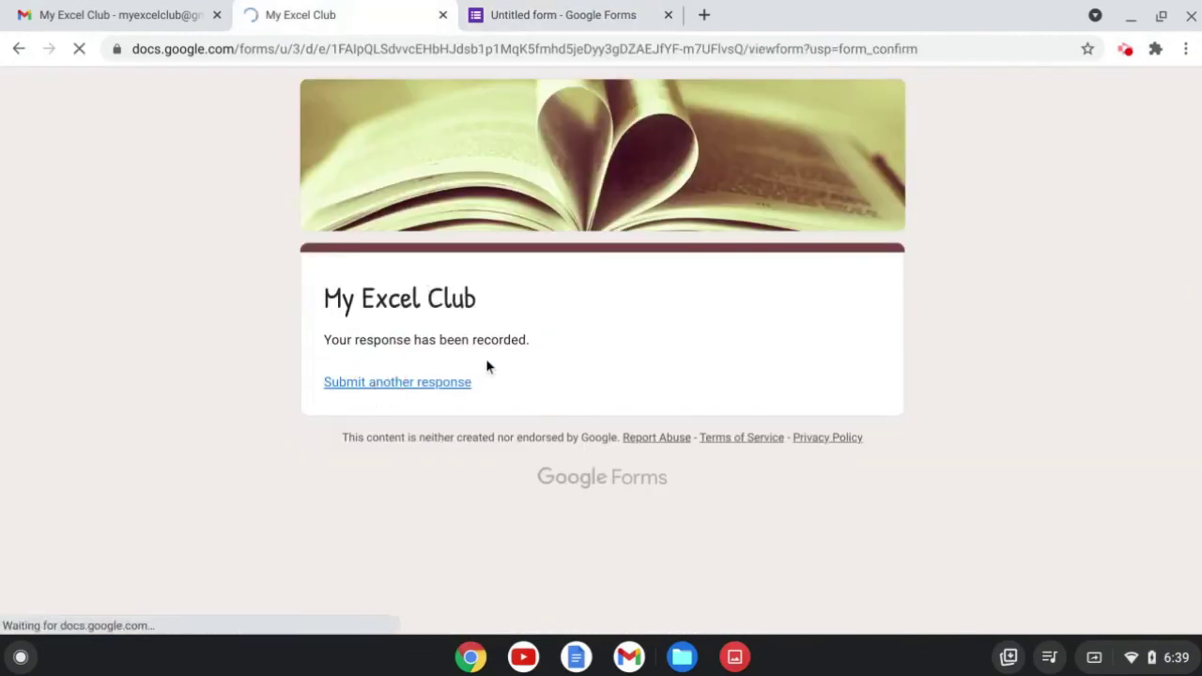
{"action": "left_click", "coordinate": [436, 521]}
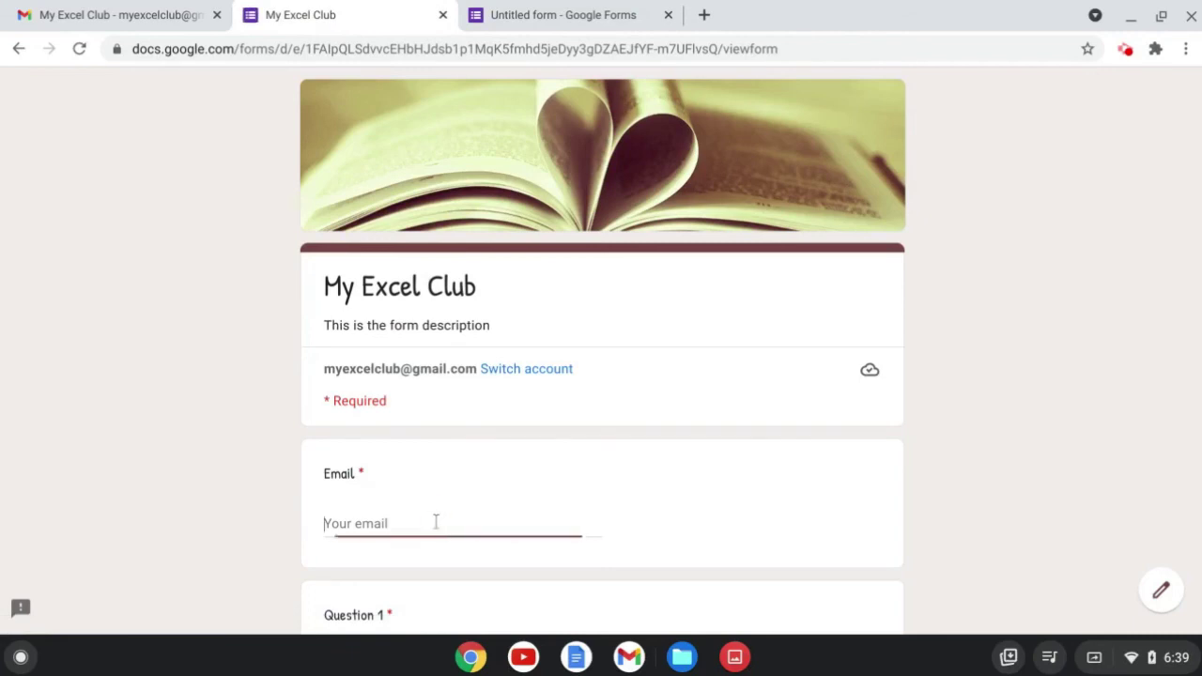
{"action": "scroll", "coordinate": [438, 488], "scroll_direction": "down", "scroll_amount": 3}
{"action": "left_click", "coordinate": [397, 413]}
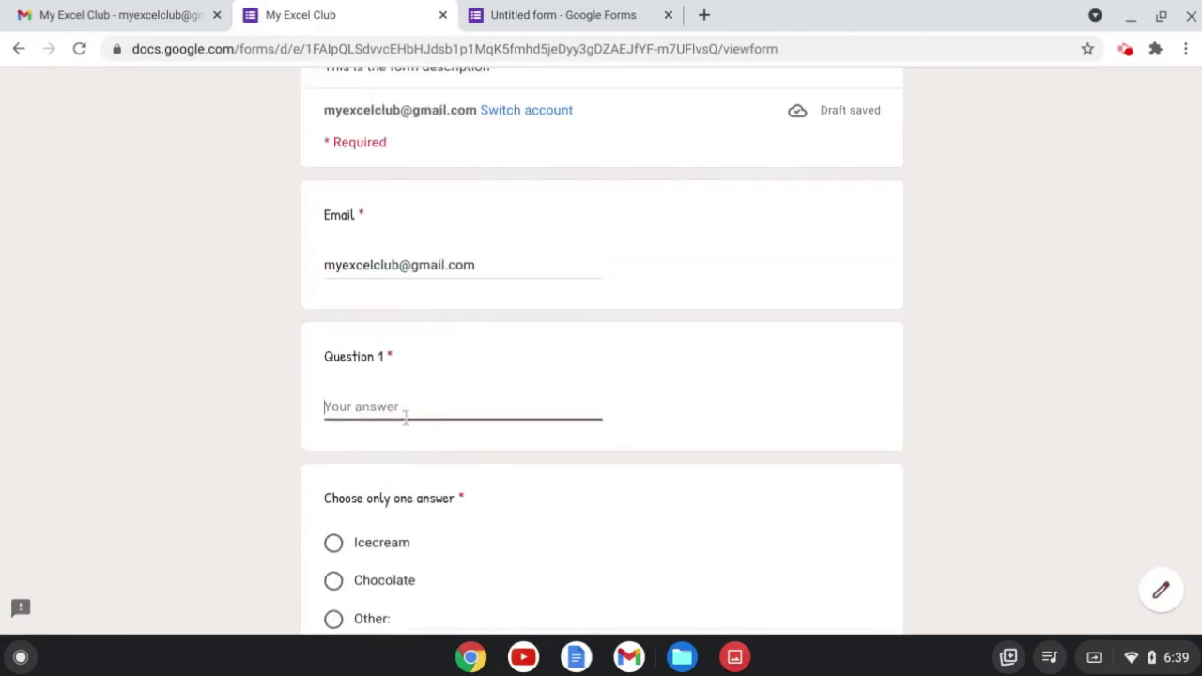
{"action": "key", "text": "ctrl+v"}
Choose Icecream, tick Option 2 in Question 3, and submit the second response.
{"action": "left_click", "coordinate": [383, 548]}
{"action": "scroll", "coordinate": [646, 498], "scroll_direction": "down", "scroll_amount": 4}
{"action": "scroll", "coordinate": [558, 414], "scroll_direction": "down", "scroll_amount": 2}
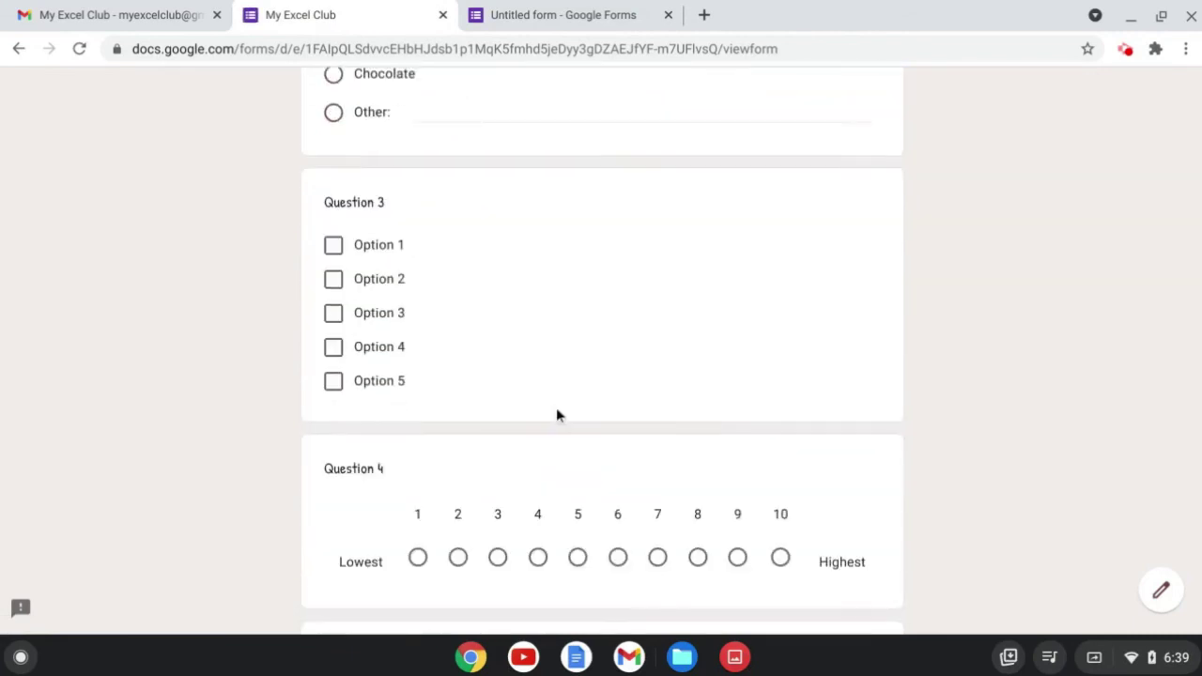
{"action": "left_click", "coordinate": [376, 276]}
{"action": "scroll", "coordinate": [681, 409], "scroll_direction": "down", "scroll_amount": 10}
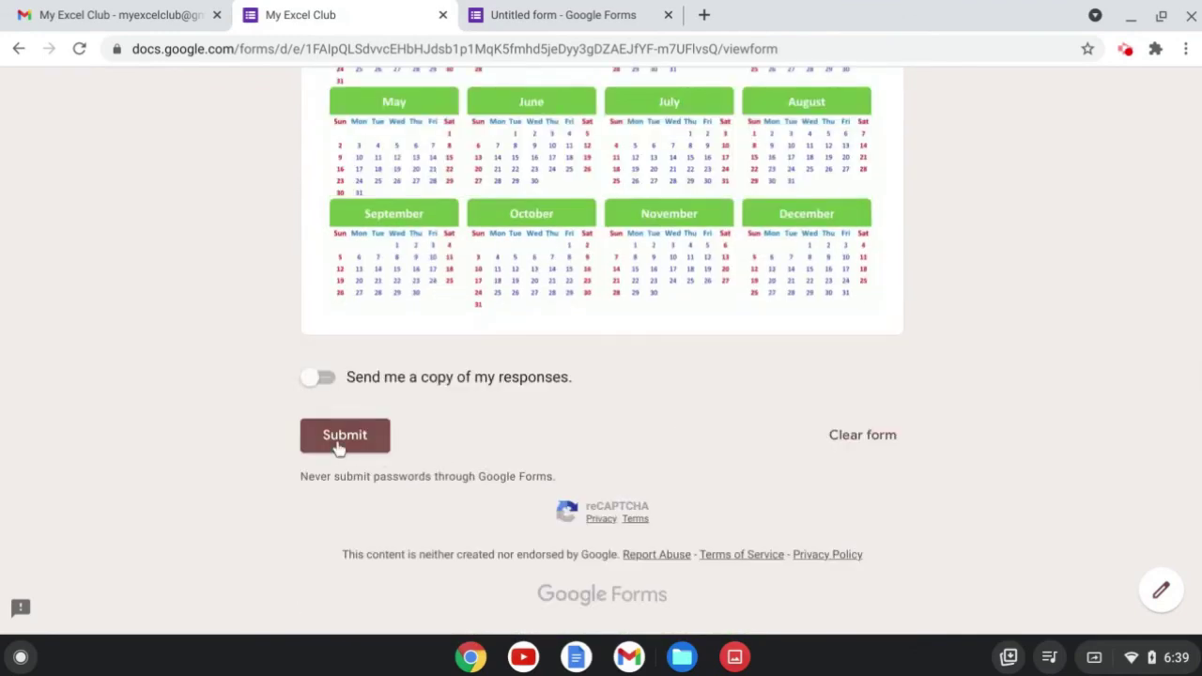
{"action": "left_click", "coordinate": [338, 443]}
{"action": "left_click", "coordinate": [568, 15]}
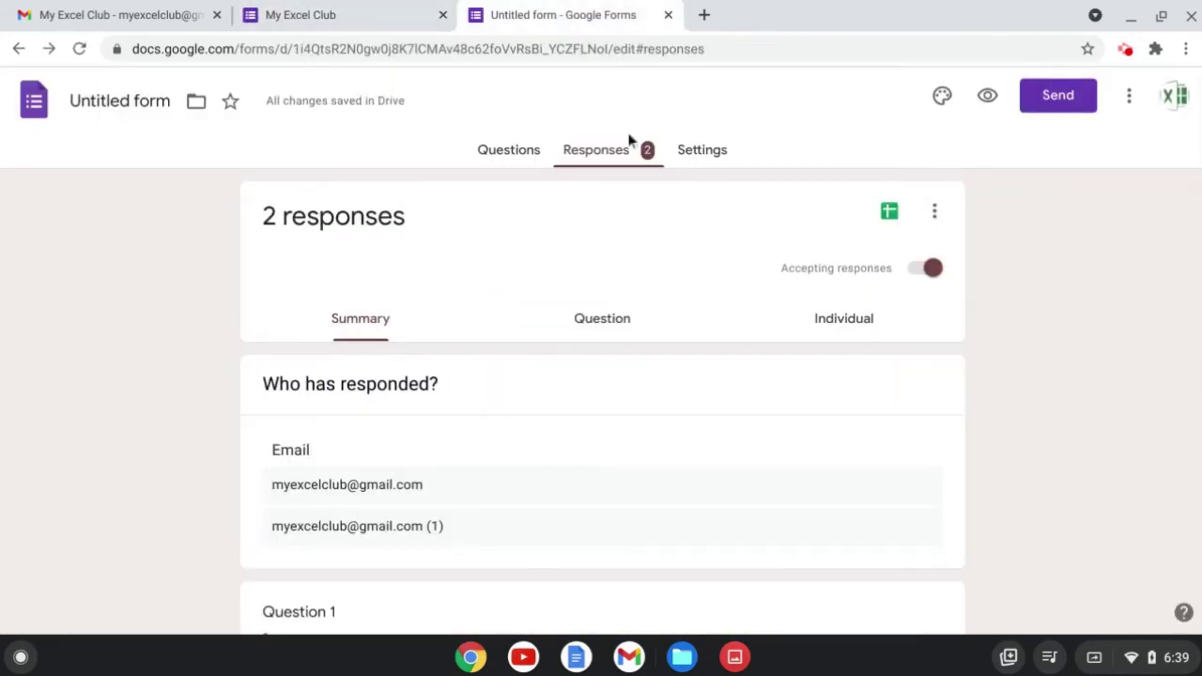
{"action": "left_click", "coordinate": [617, 159]}
{"action": "scroll", "coordinate": [635, 297], "scroll_direction": "down", "scroll_amount": 5}
{"action": "scroll", "coordinate": [596, 389], "scroll_direction": "down", "scroll_amount": 3}
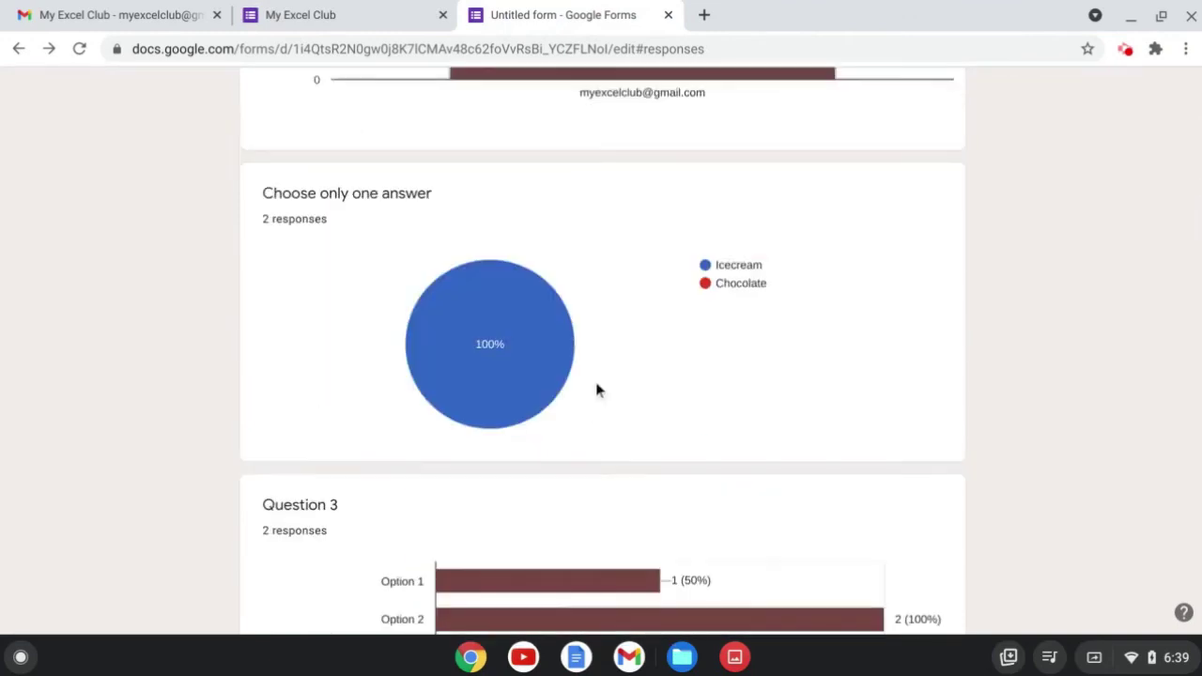
{"action": "scroll", "coordinate": [663, 355], "scroll_direction": "down", "scroll_amount": 6}
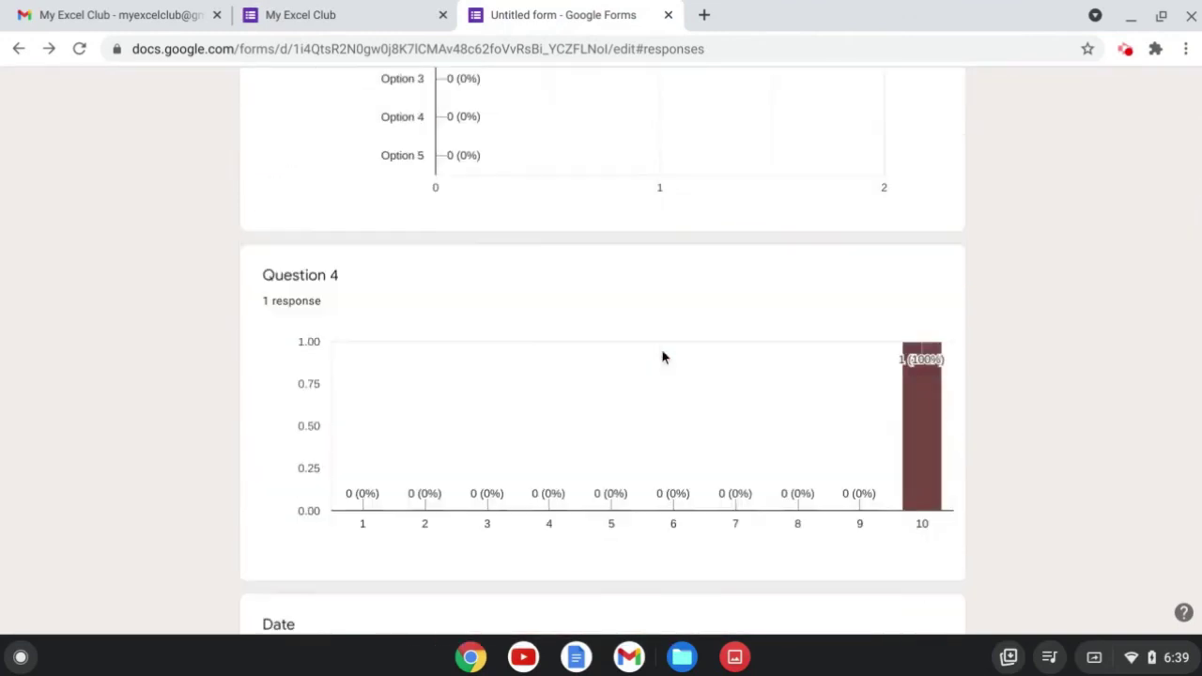
{"action": "scroll", "coordinate": [663, 355], "scroll_direction": "down", "scroll_amount": 2}
{"action": "scroll", "coordinate": [650, 407], "scroll_direction": "up", "scroll_amount": 15}
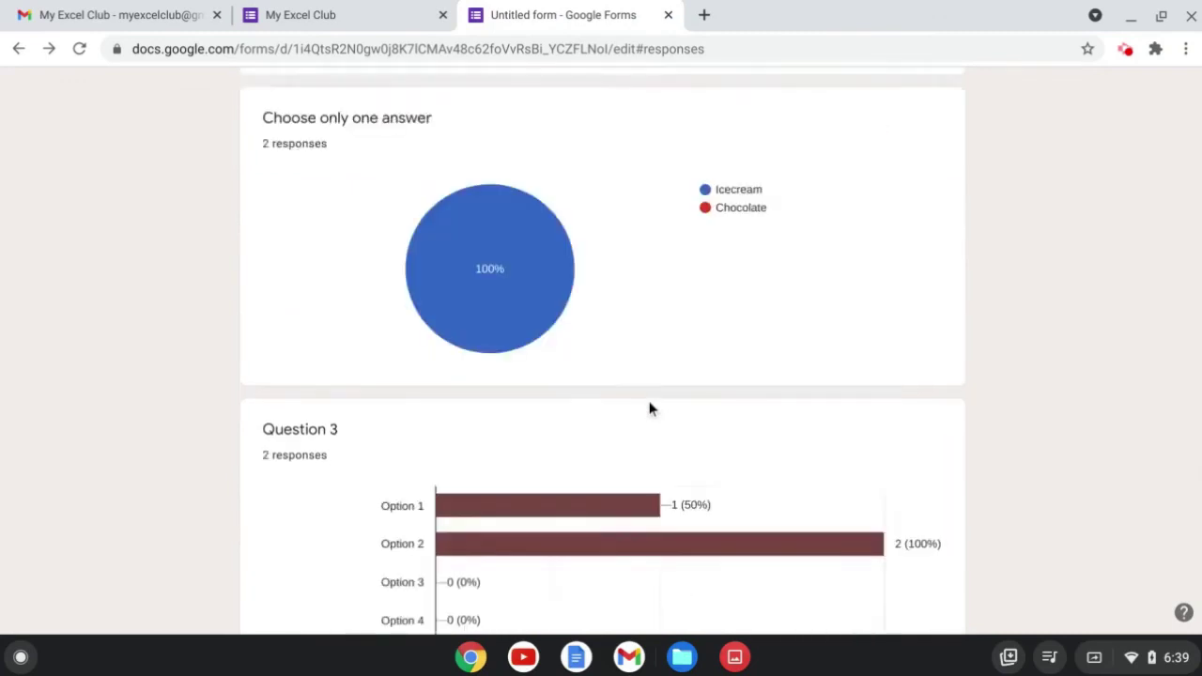